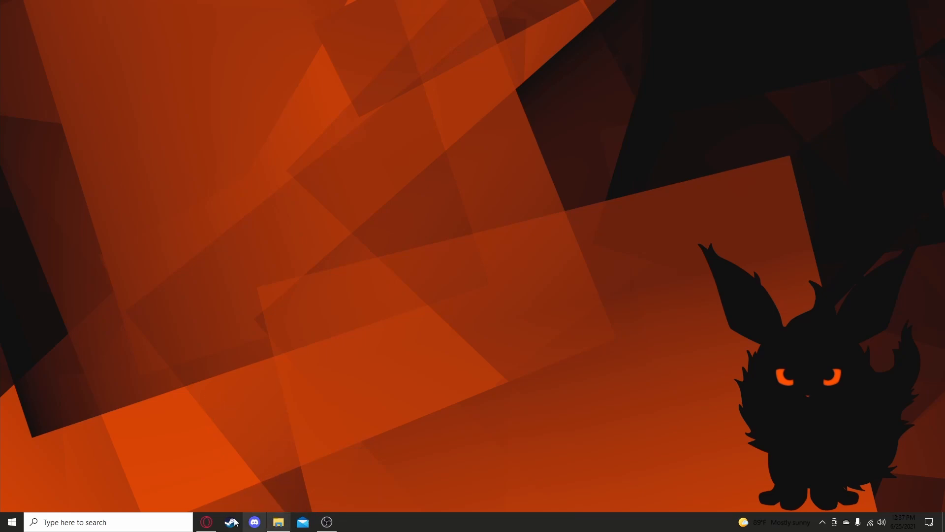
Switch to Opera and browse the Sonic Fonts page's list of game logos for available fonts.
left_click(204, 522)
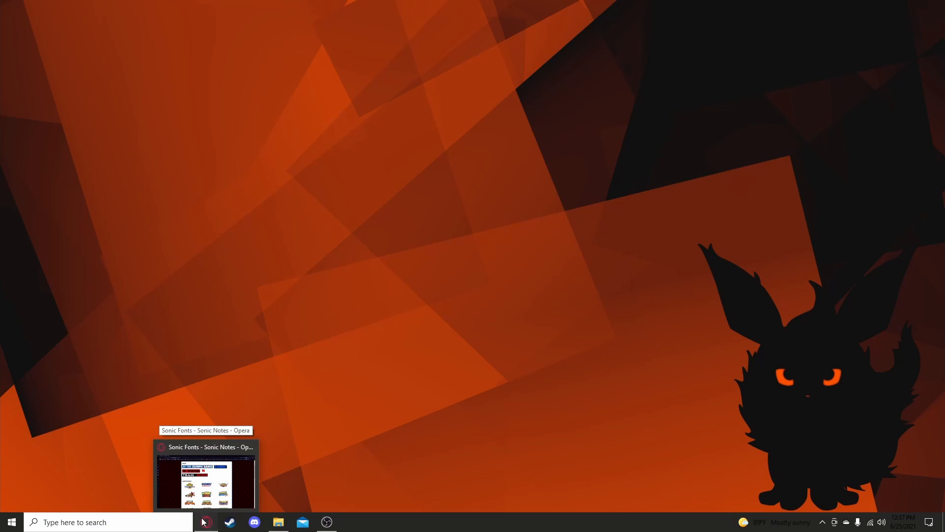
scroll(618, 177, "down", 9)
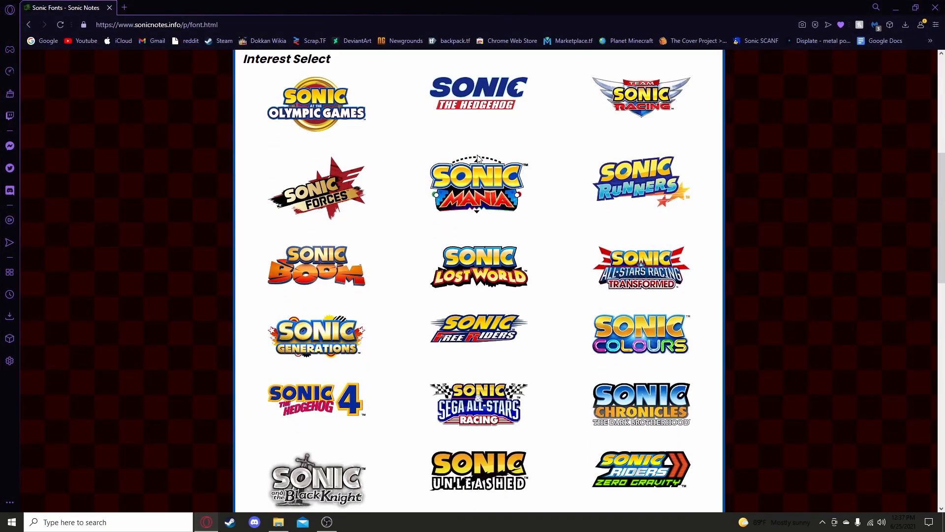
scroll(492, 237, "down", 4)
scroll(358, 329, "down", 3)
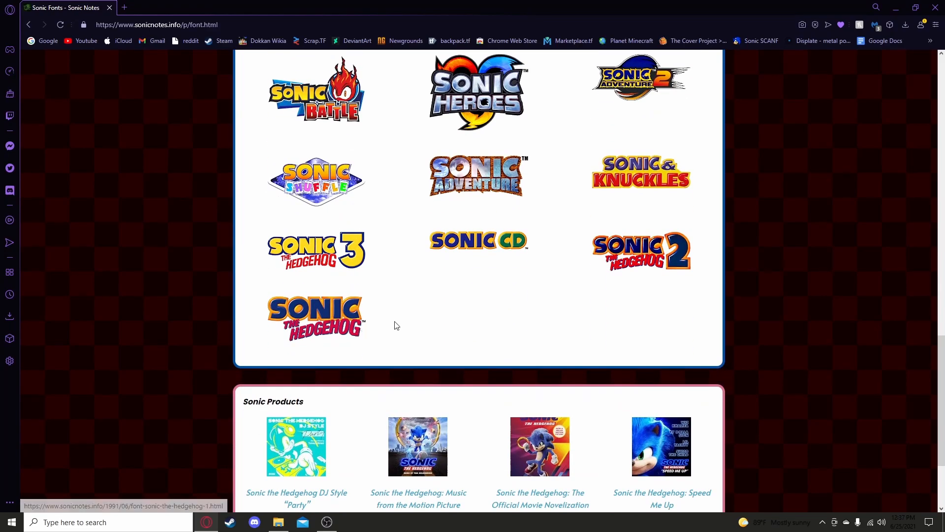
scroll(582, 308, "up", 7)
scroll(546, 296, "up", 10)
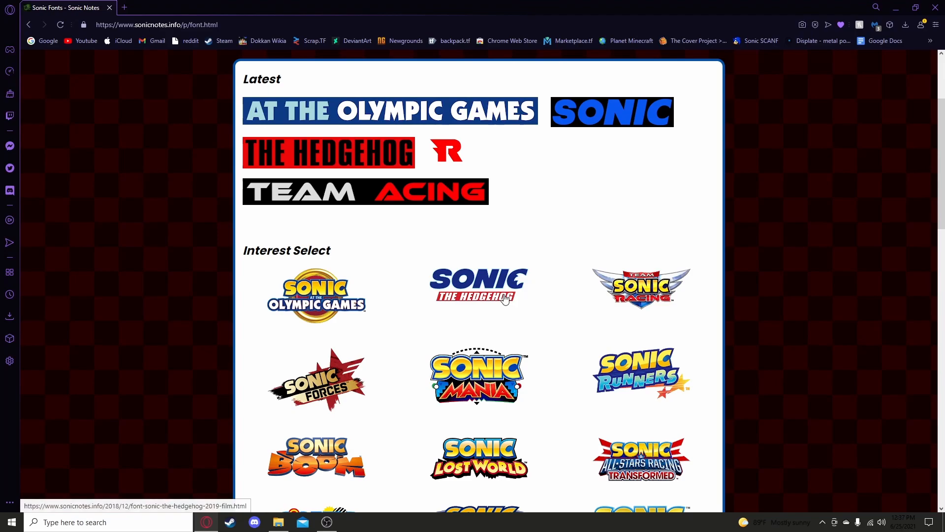
scroll(576, 355, "down", 5)
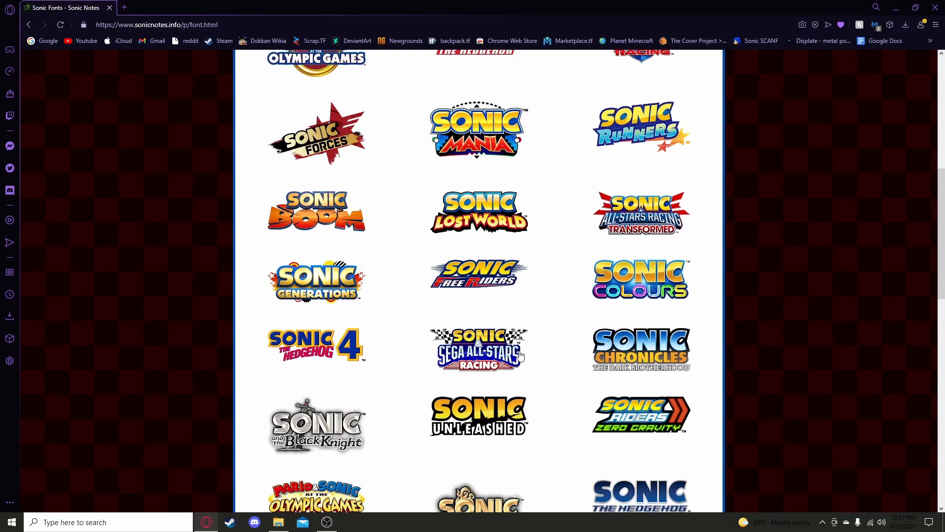
scroll(510, 362, "down", 7)
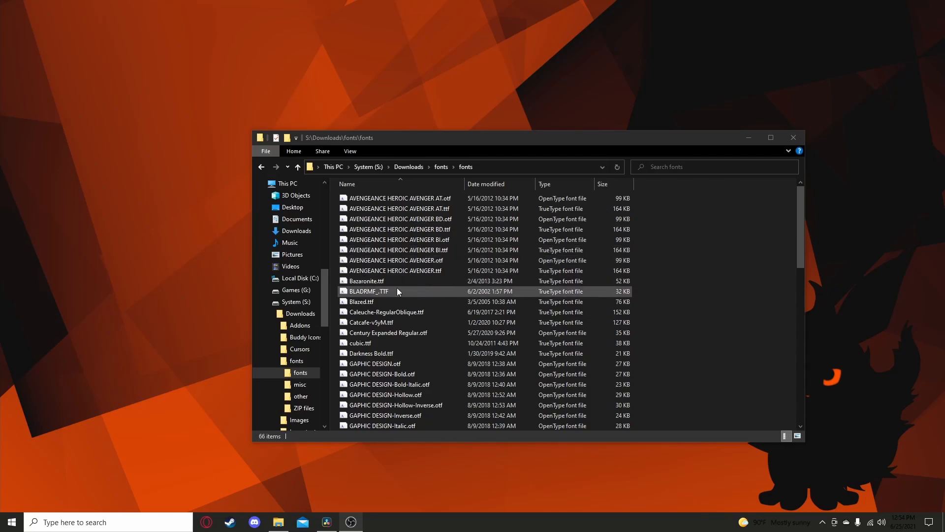
Open Pokemon Solid.ttf from the fonts folder, install it from its preview and close the preview.
scroll(394, 287, "down", 5)
scroll(387, 285, "down", 7)
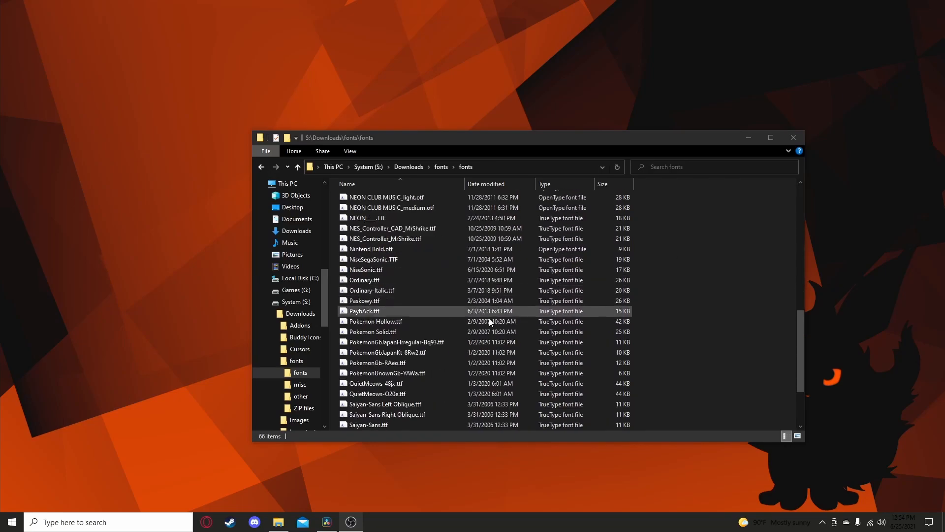
left_click(370, 332)
double_click(371, 331)
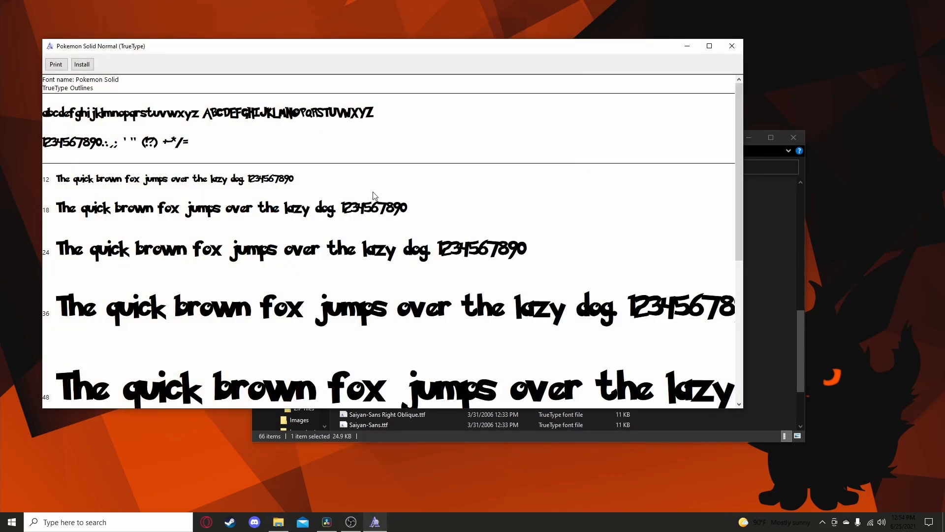
left_click(88, 69)
left_click(732, 46)
Select all font files in the fonts folder, bring up their install options, and close the folder window without installing.
scroll(551, 341, "up", 5)
scroll(545, 331, "up", 3)
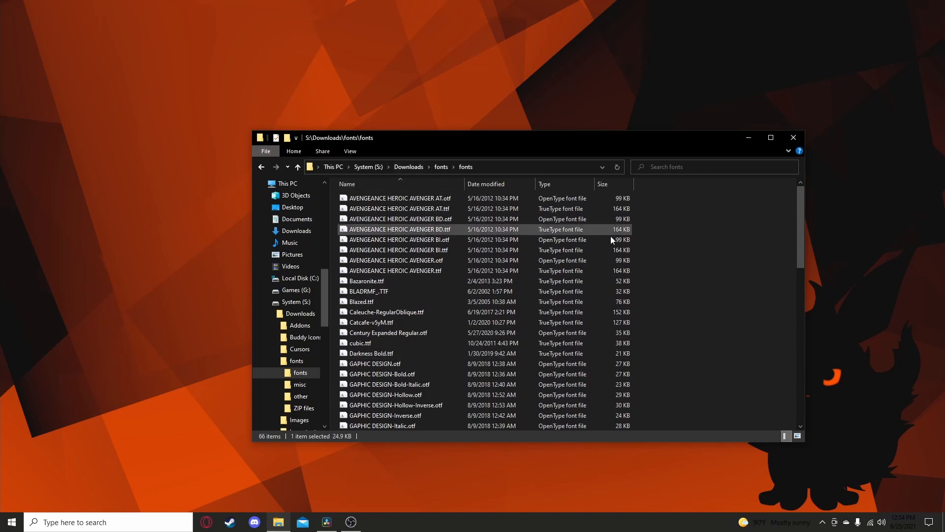
left_click_drag(650, 203, 442, 475)
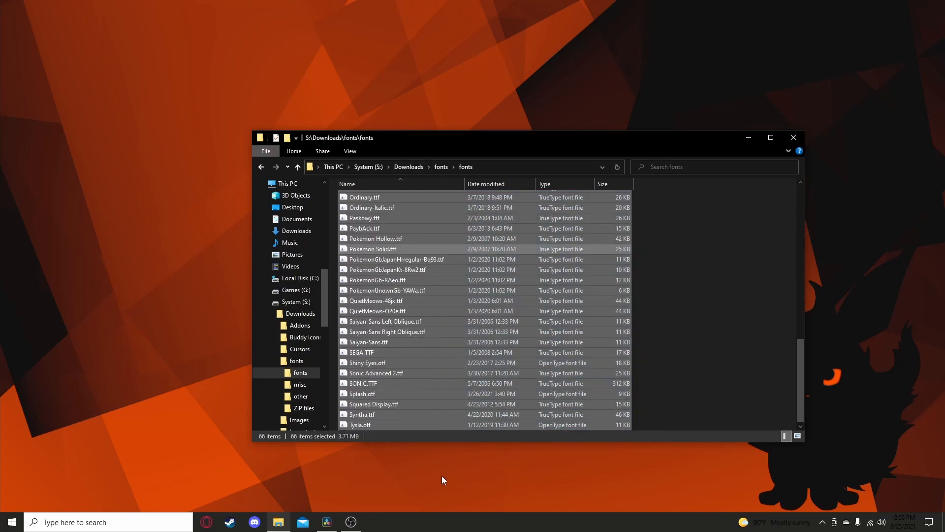
right_click(413, 309)
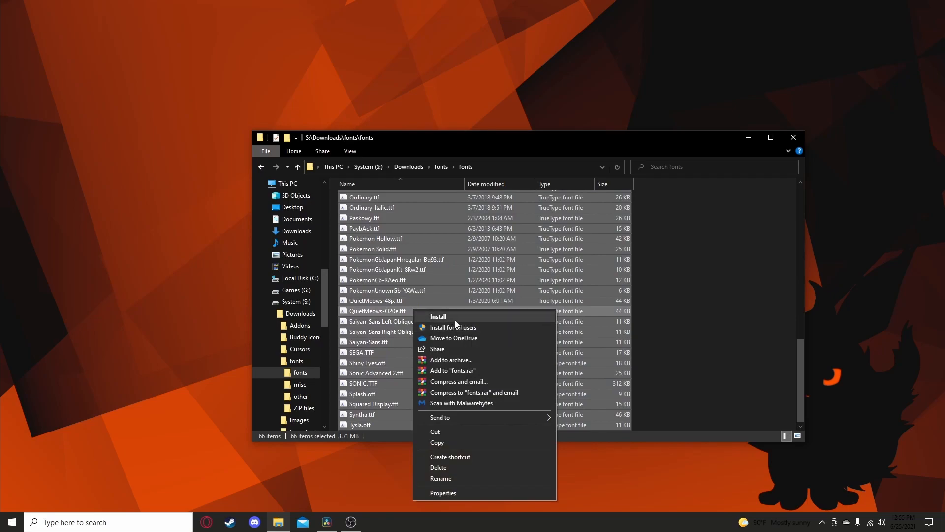
left_click(766, 310)
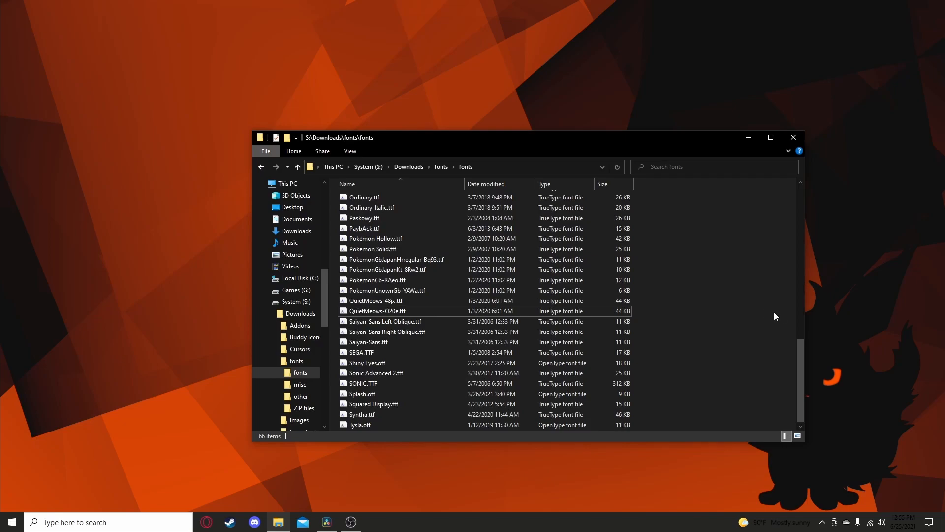
left_click(793, 138)
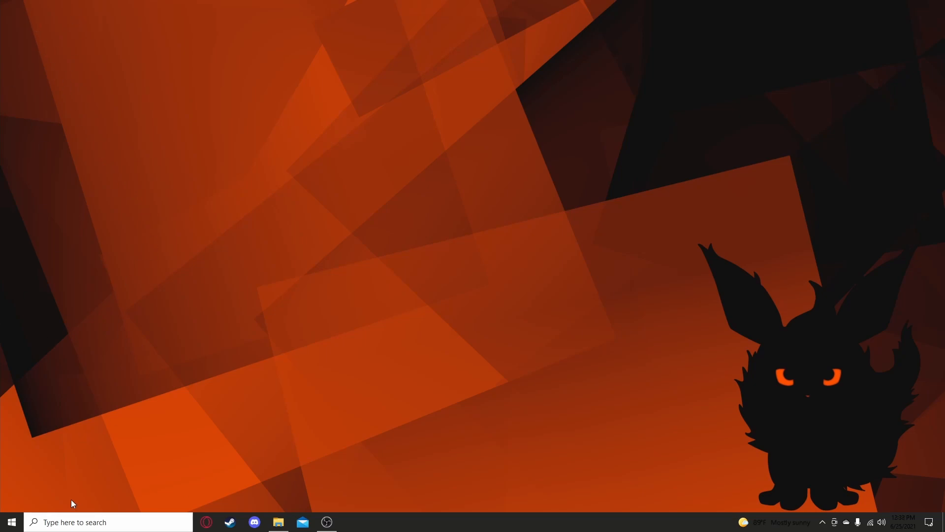
Search Windows for gimp and launch GIMP 2.10.24.
left_click(64, 521)
type("gimpo")
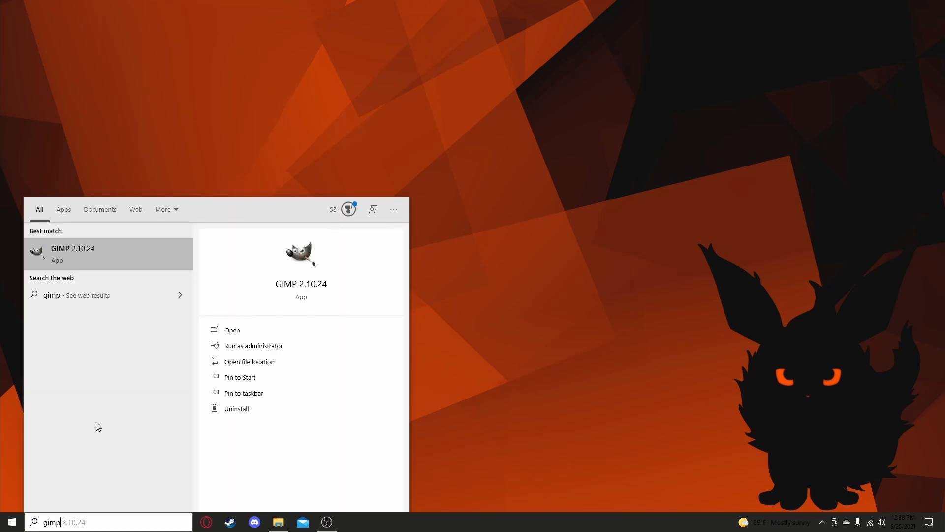
left_click(130, 264)
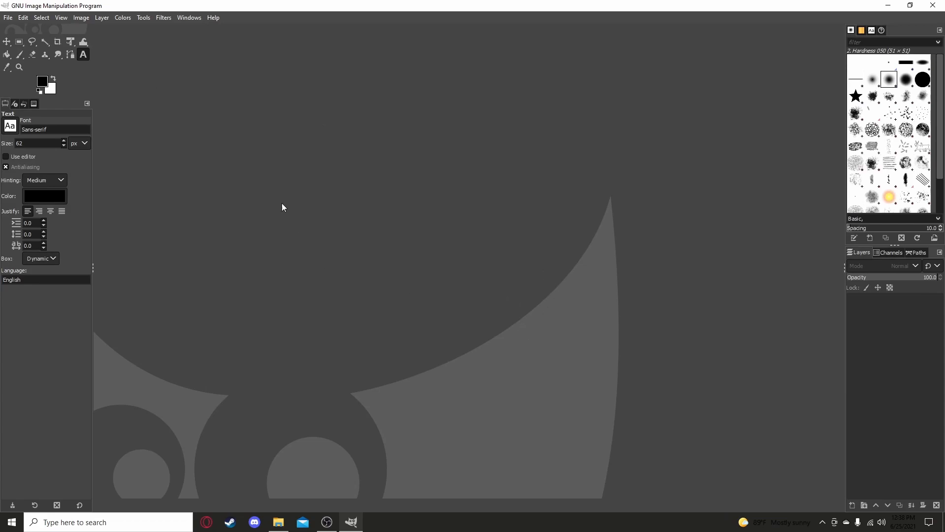
Create a new image 1500 px wide and 1500 px high.
left_click(5, 18)
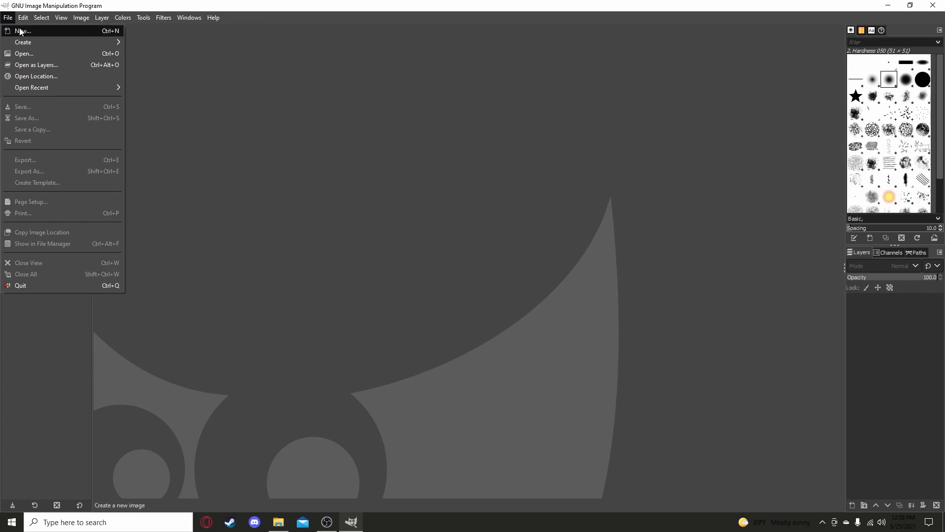
left_click(22, 30)
left_click_drag(53, 7, 368, 173)
double_click(377, 221)
type("1500")
key("Tab")
type("1500")
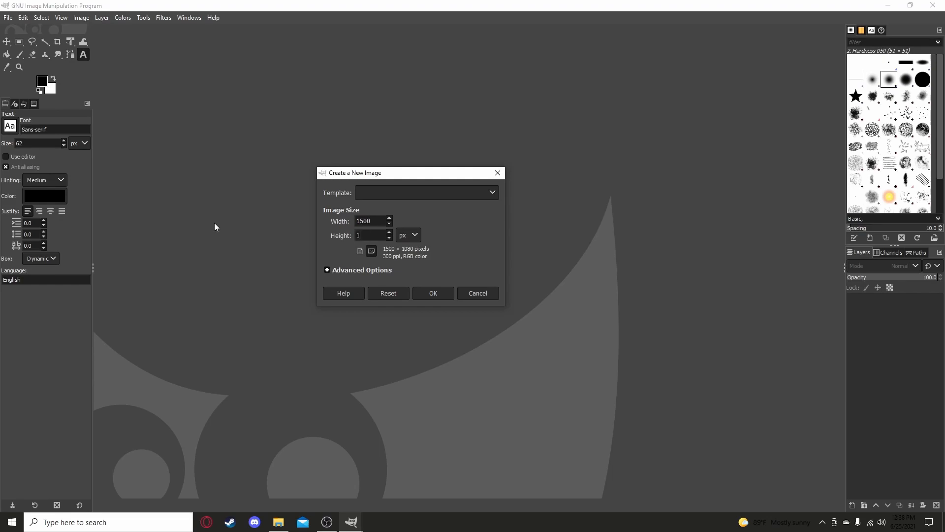
left_click(446, 291)
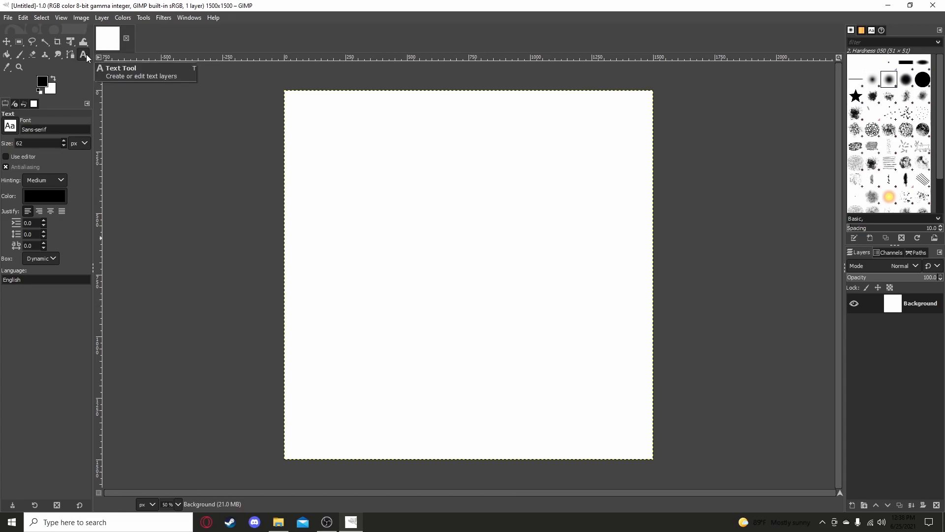
Set the Text tool's font to NiseSegaSonic.
left_click(7, 132)
scroll(54, 193, "down", 5)
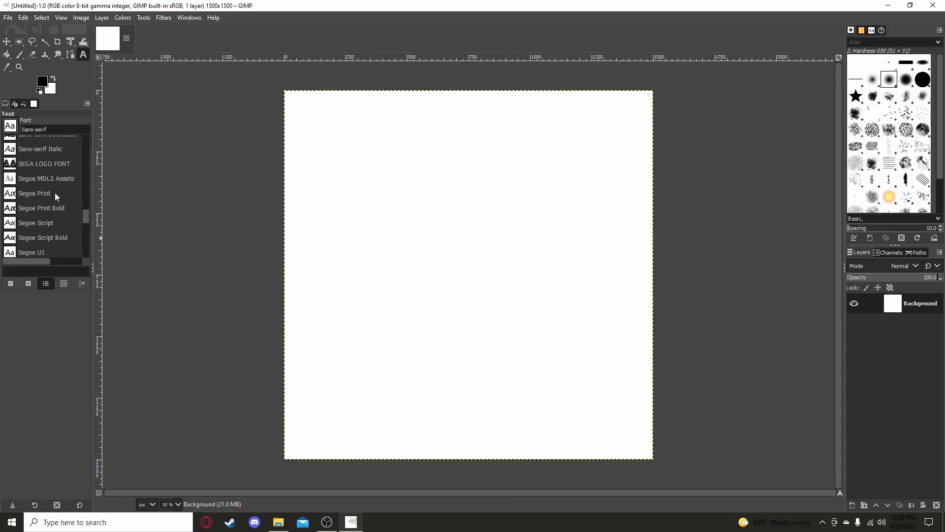
scroll(56, 200, "down", 6)
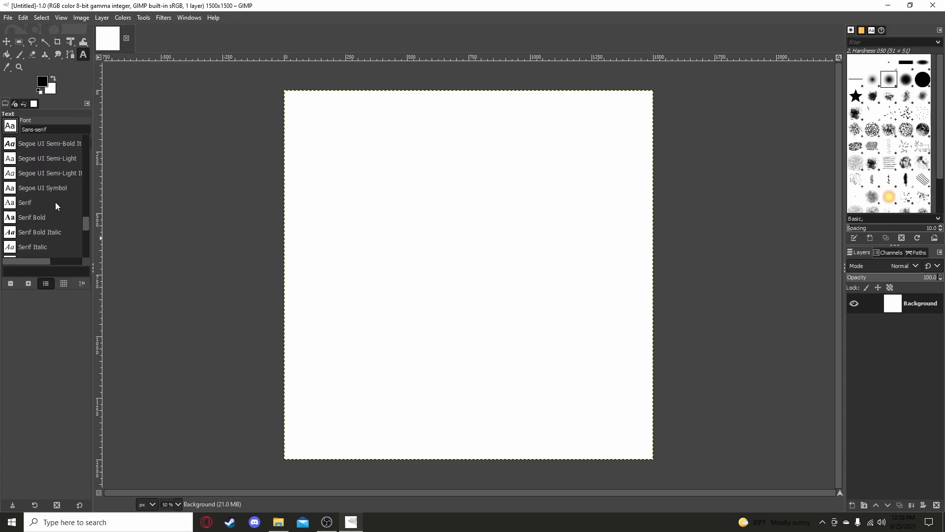
scroll(55, 201, "down", 10)
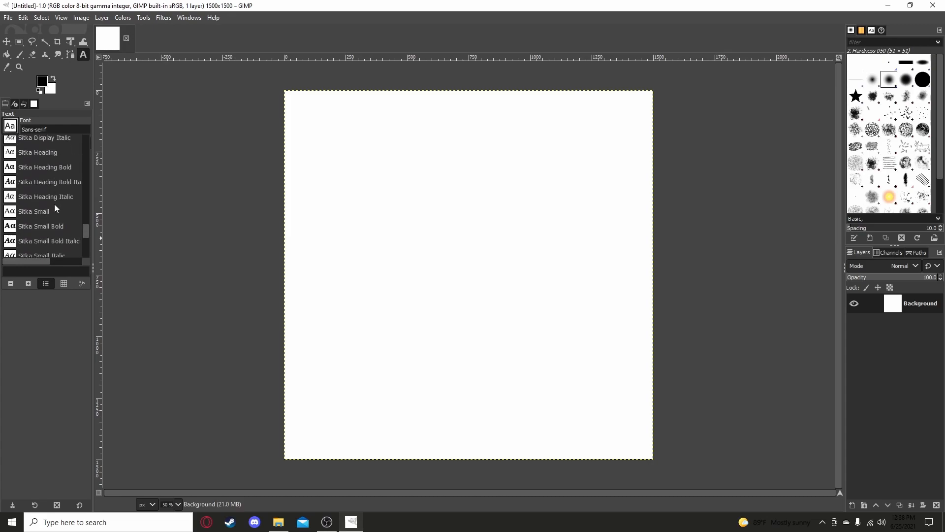
left_click_drag(87, 233, 85, 207)
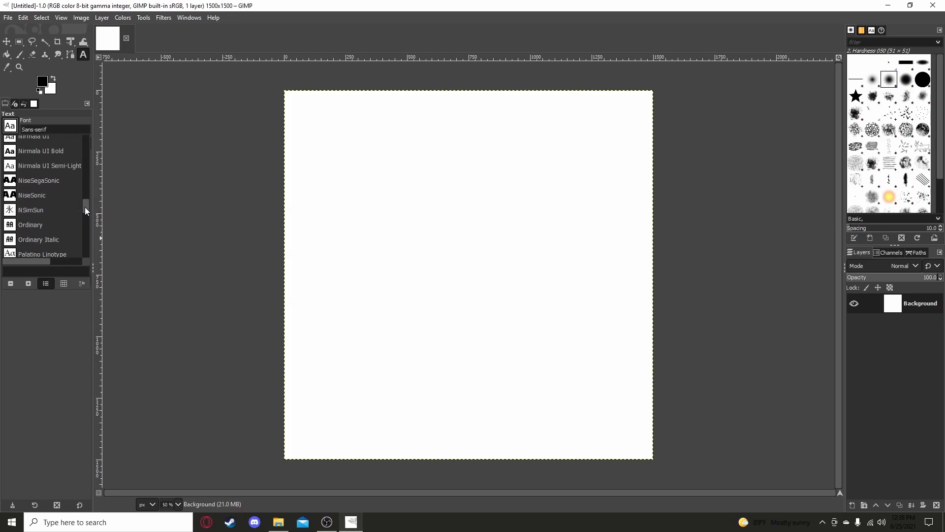
left_click(26, 184)
Draw a text box across most of the upper canvas and enter the placeholder text gggg.
left_click_drag(301, 115, 638, 374)
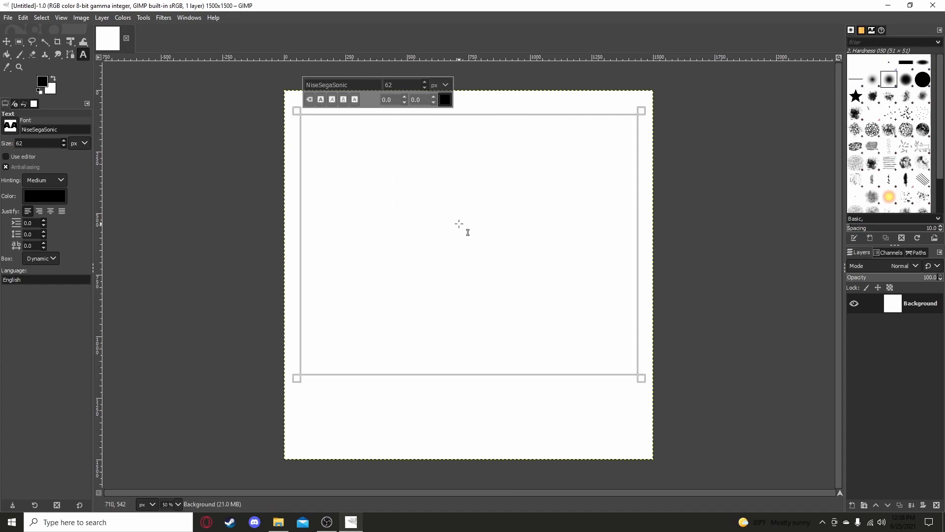
type("ti")
key("BackSpace")
key("BackSpace")
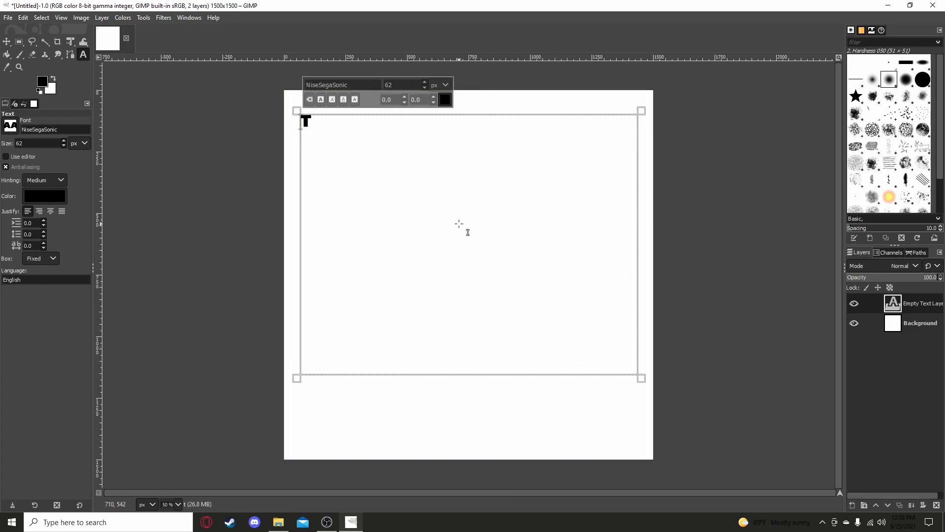
type("gggg")
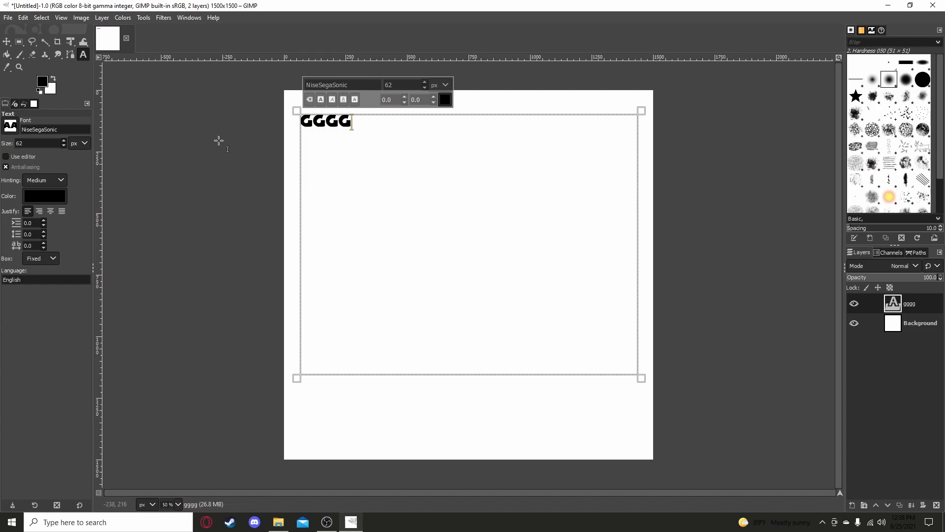
Increase the placeholder text's font size to 407 px.
left_click(64, 141)
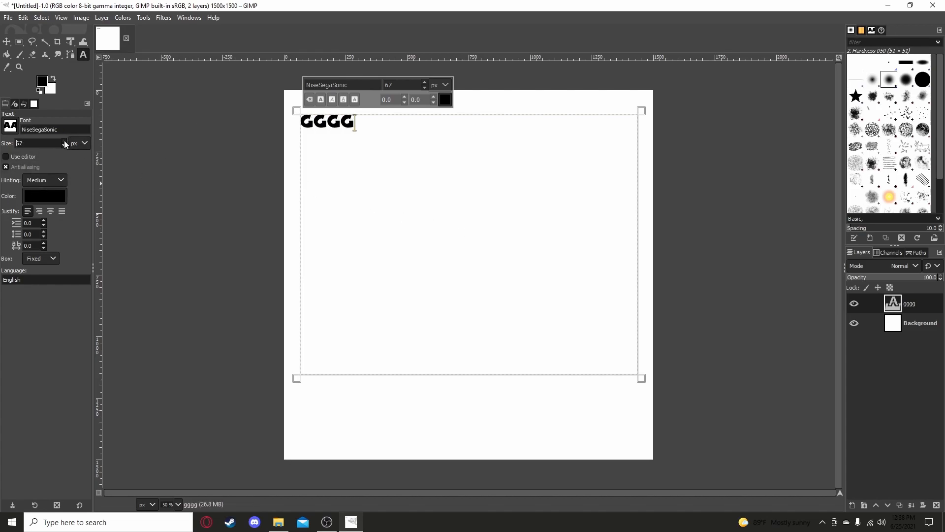
left_click(65, 142)
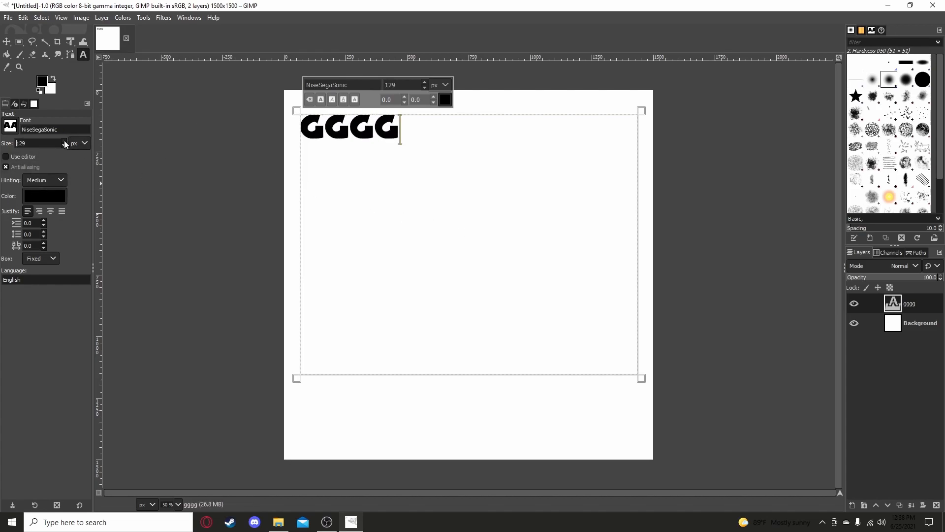
left_click(65, 141)
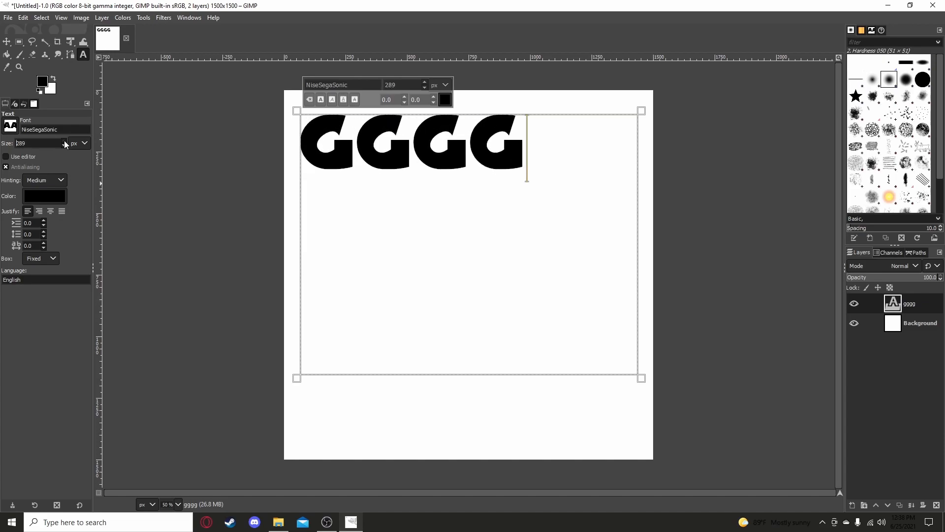
left_click(65, 141)
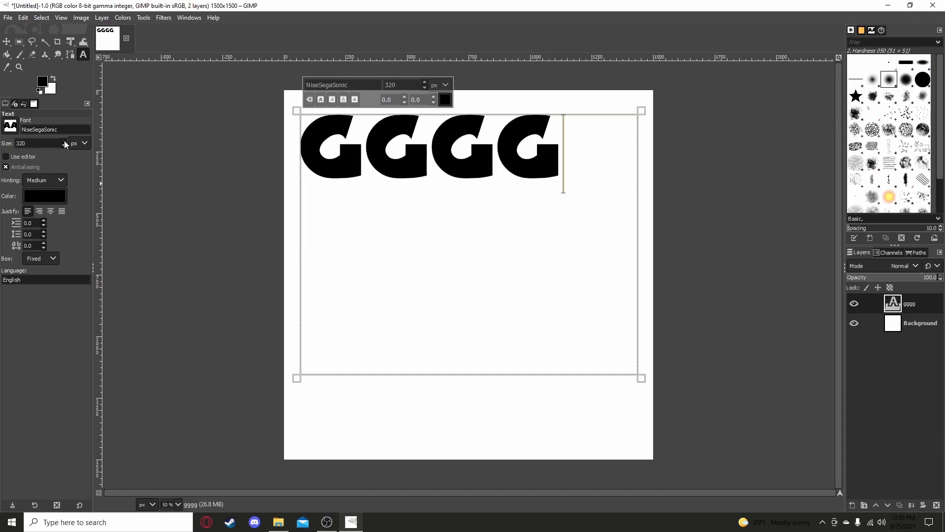
left_click(64, 141)
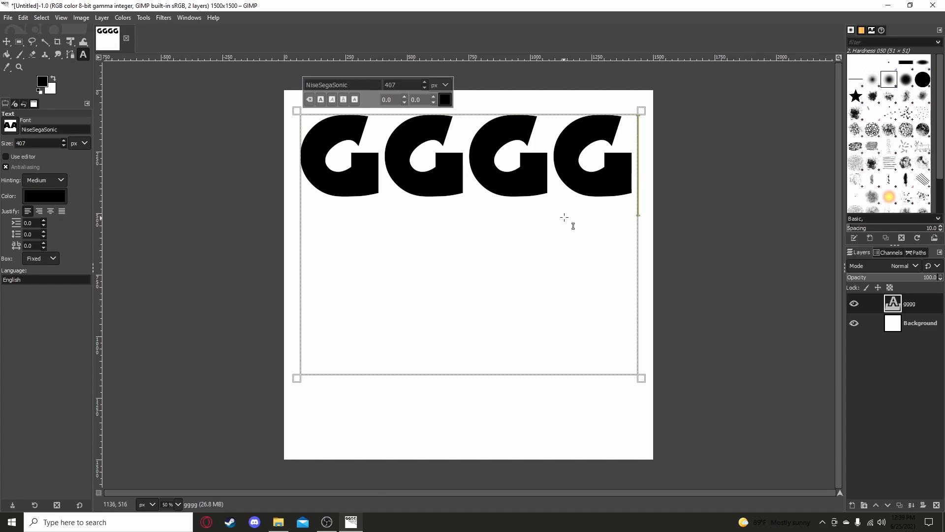
Replace the placeholder text with Trinima and move the text layer slightly down and leftward so it straddles both canvas sides.
left_click(641, 181)
double_click(625, 175)
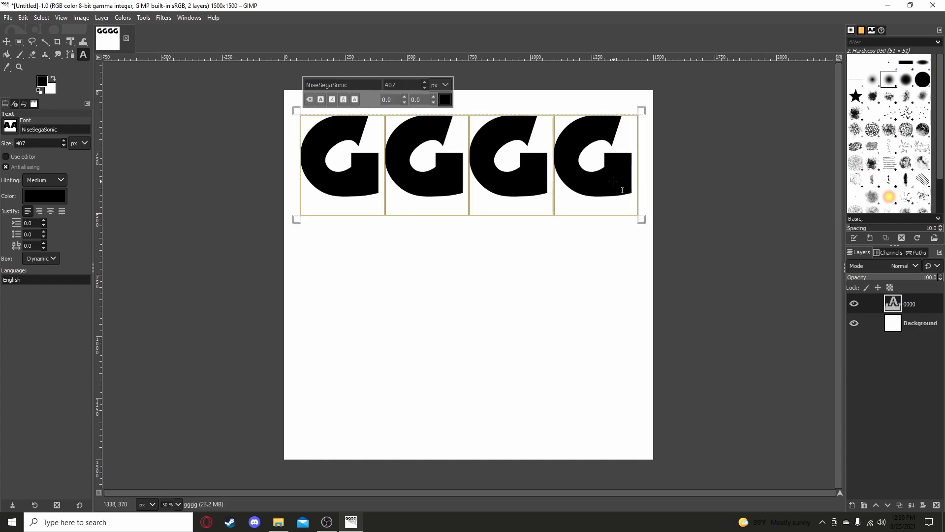
key("BackSpace")
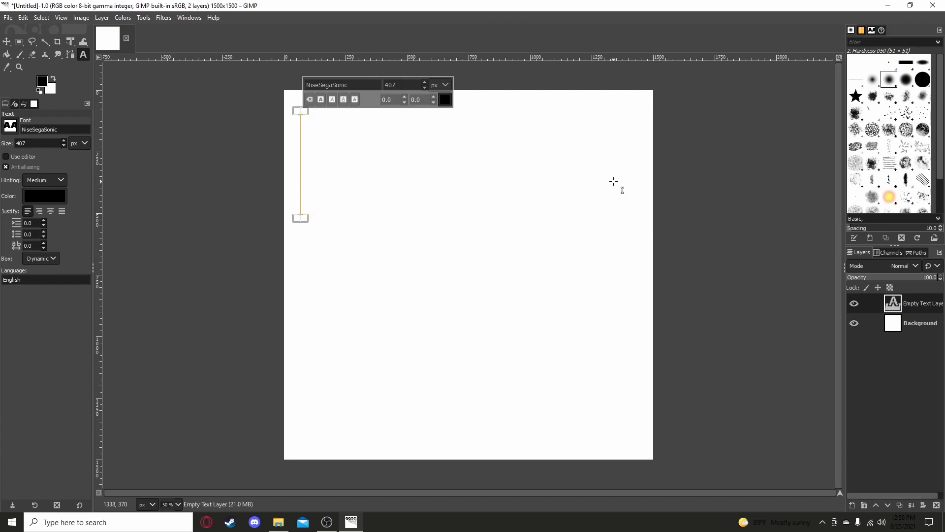
type("T")
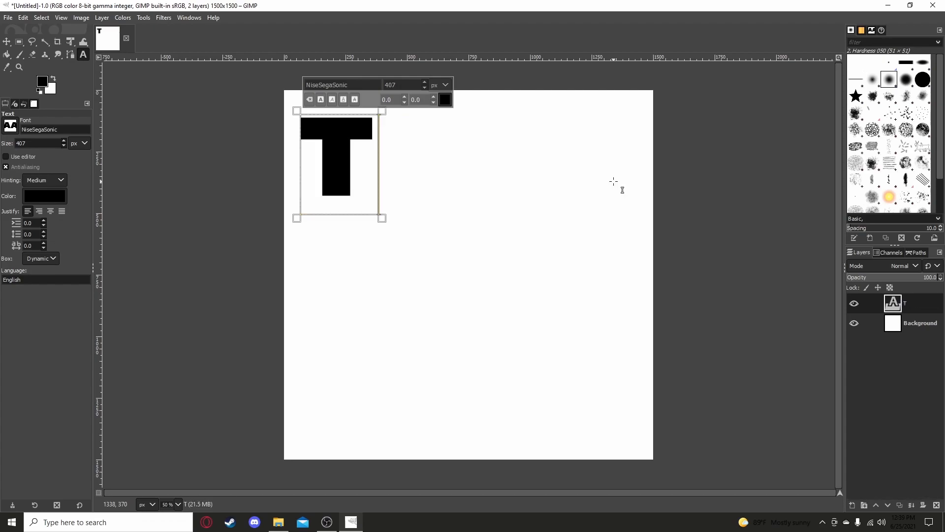
type("RINIma")
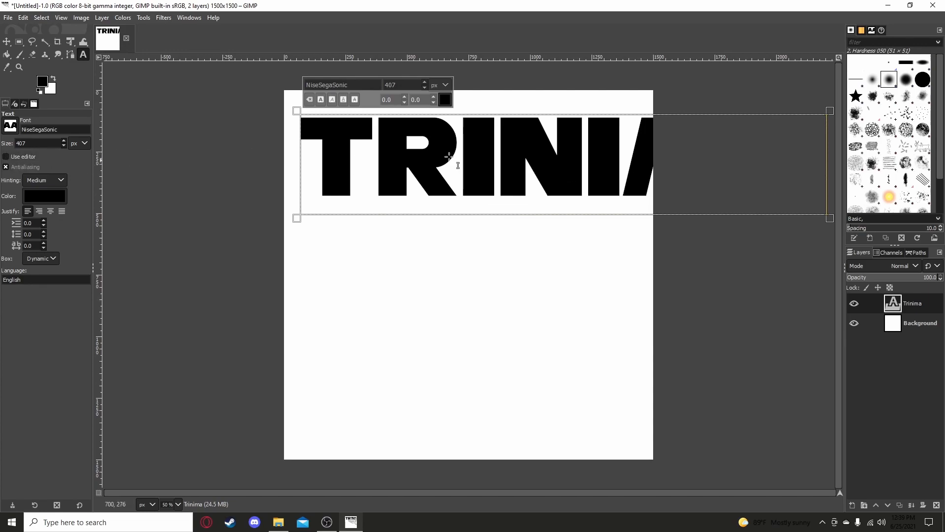
left_click(7, 42)
left_click_drag(603, 177, 520, 198)
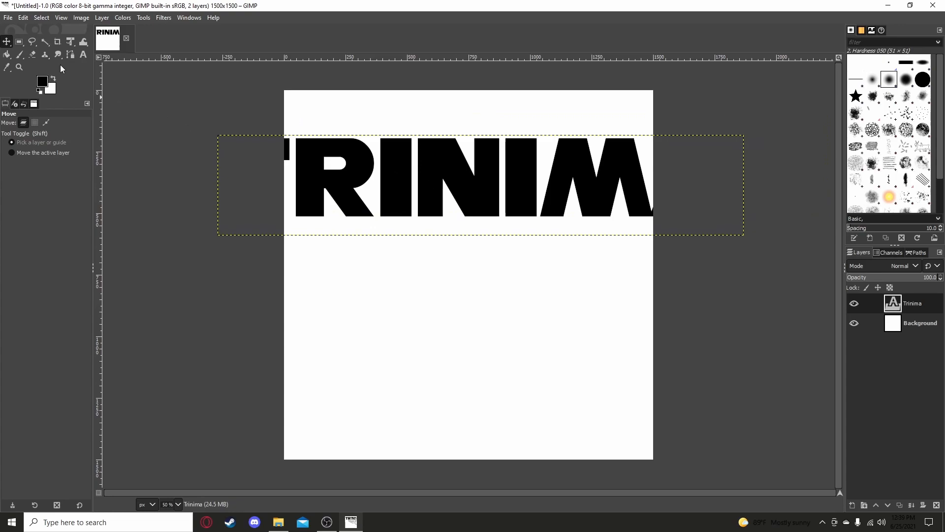
Reduce the Trinima text's font size to 317 px and shift the layer rightward so it overhangs both canvas sides evenly.
left_click(83, 54)
left_click_drag(784, 190, 17, 172)
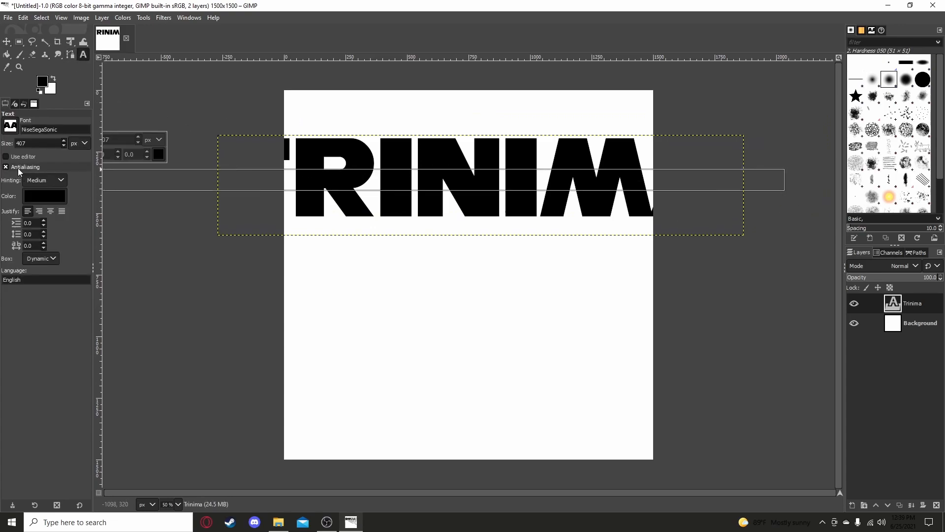
left_click(259, 199)
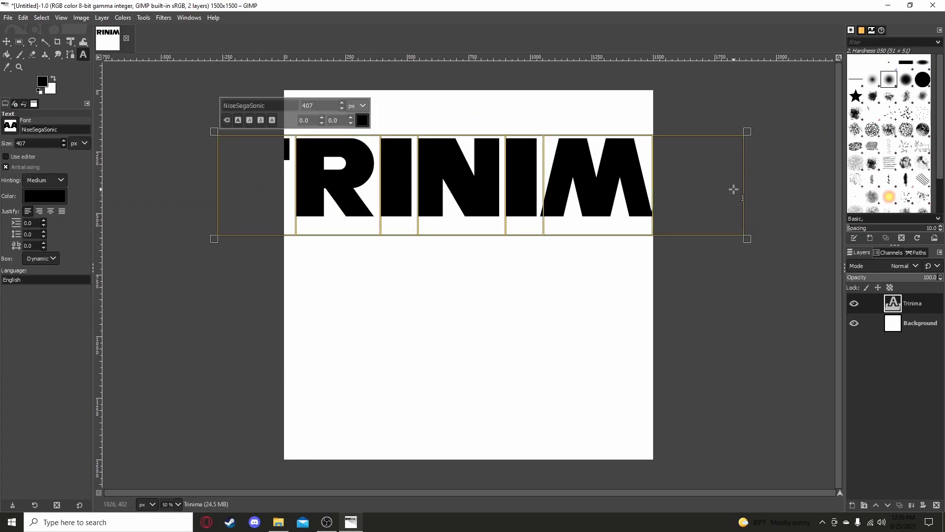
scroll(64, 147, "up", 8)
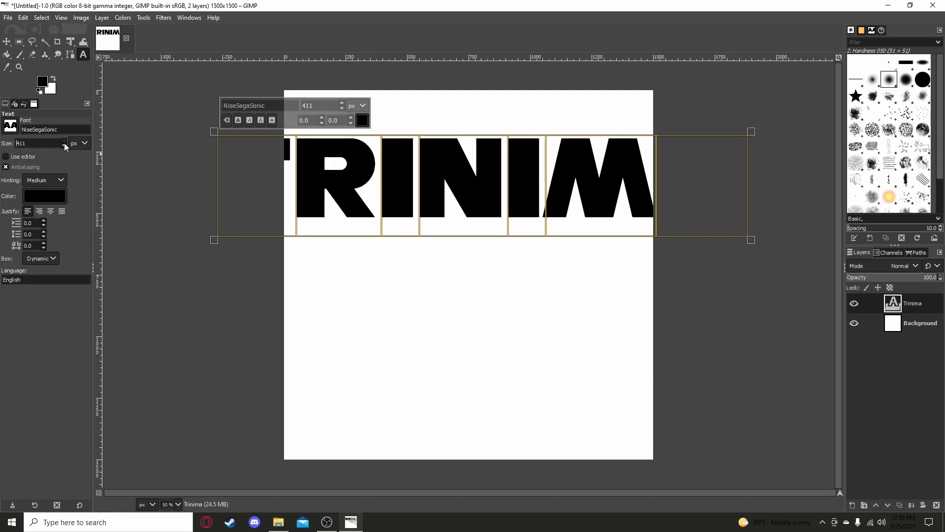
scroll(63, 148, "down", 20)
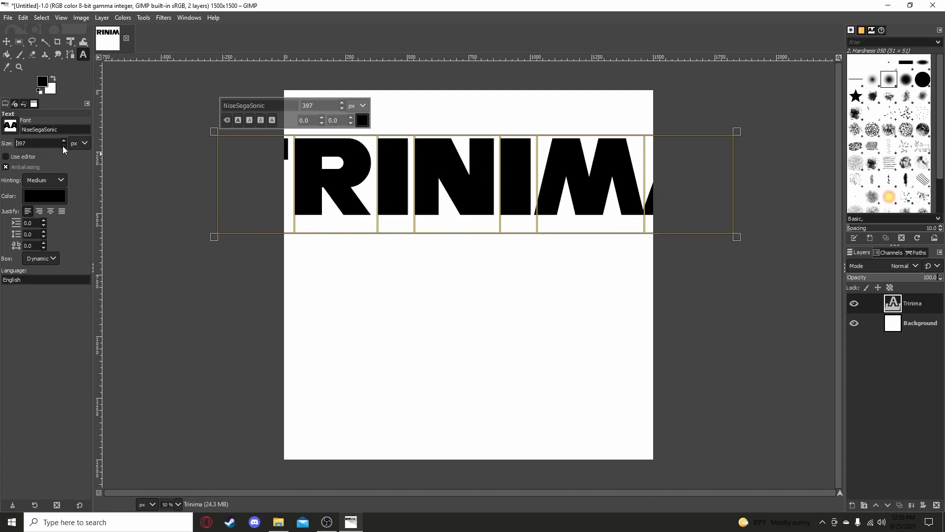
scroll(63, 149, "down", 11)
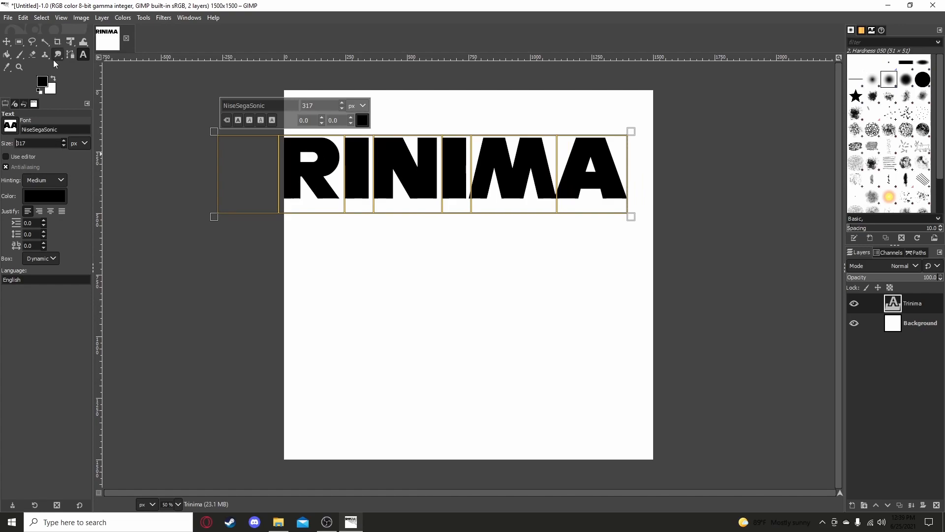
left_click(7, 42)
left_click_drag(350, 173, 399, 176)
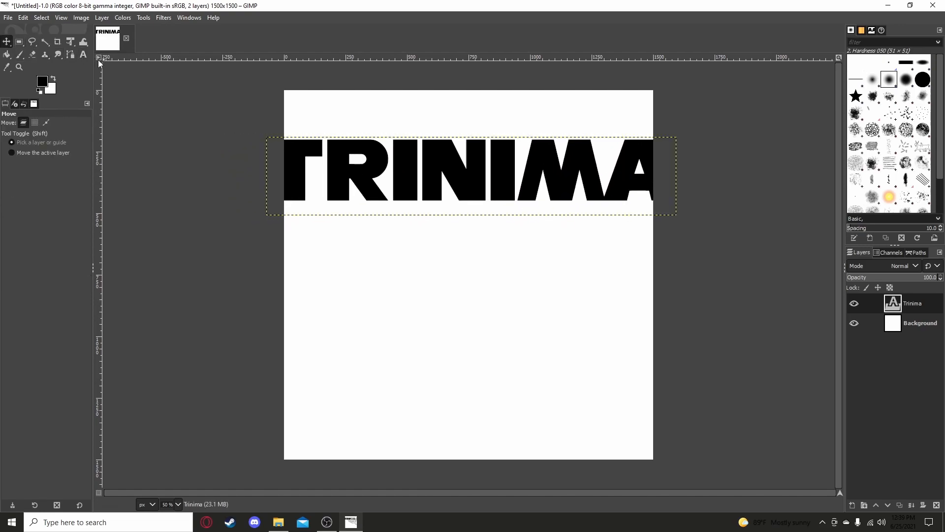
Shrink the Trinima text further until the whole word fits the canvas width, and move it to about the canvas centre.
left_click(83, 54)
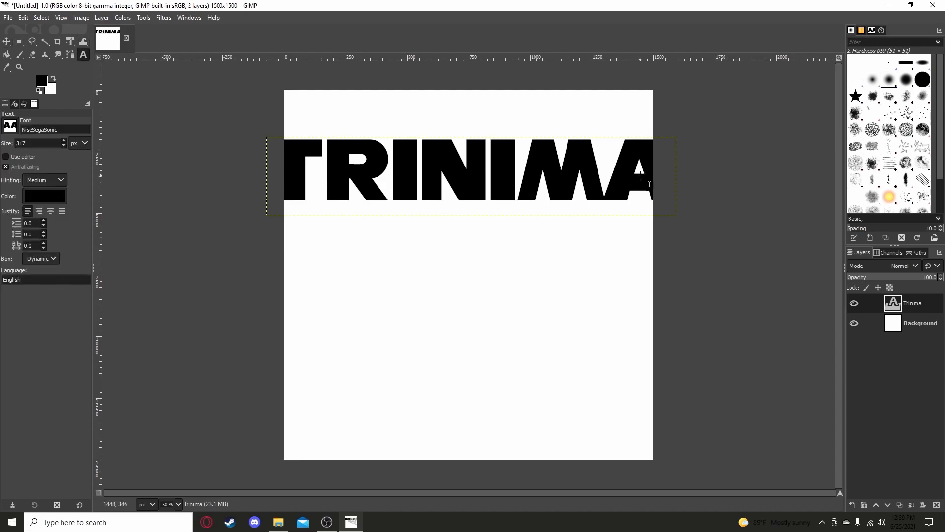
left_click(663, 176)
left_click_drag(63, 146, 63, 149)
left_click(6, 41)
left_click_drag(382, 167, 468, 253)
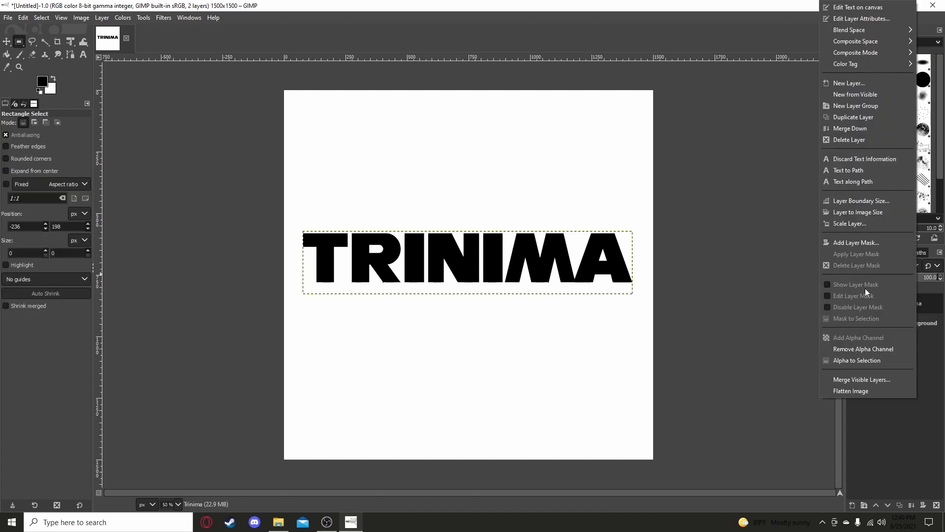
Select the letter shapes from the Trinima layer's alpha and add a transparent 1500 x 1500 px layer above it.
left_click(861, 361)
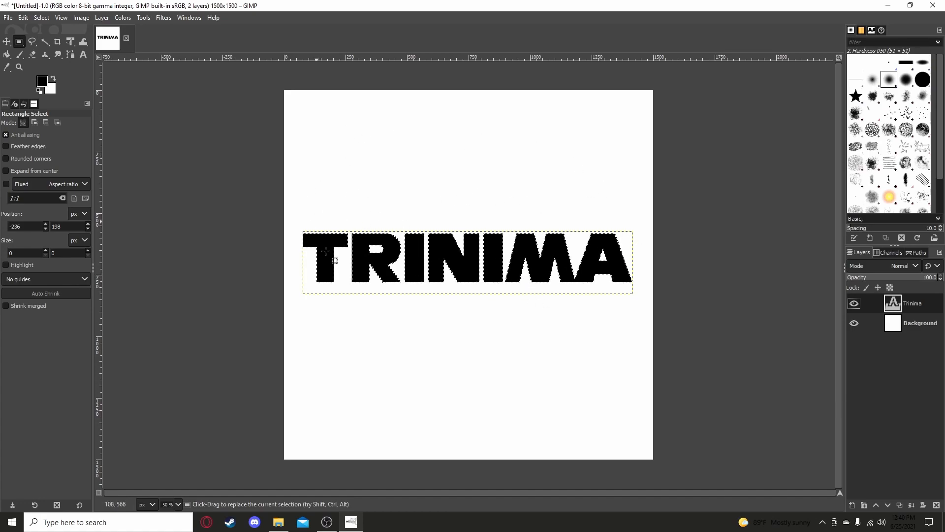
right_click(910, 341)
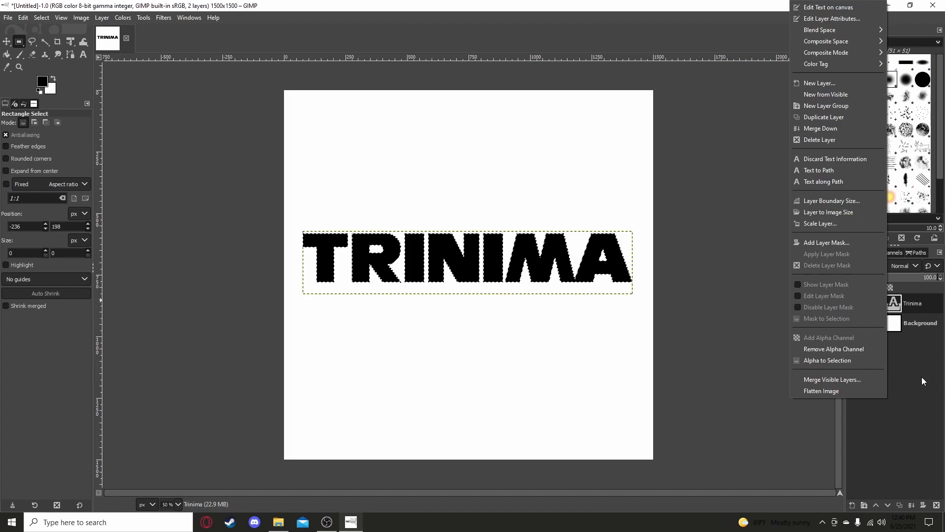
left_click(814, 81)
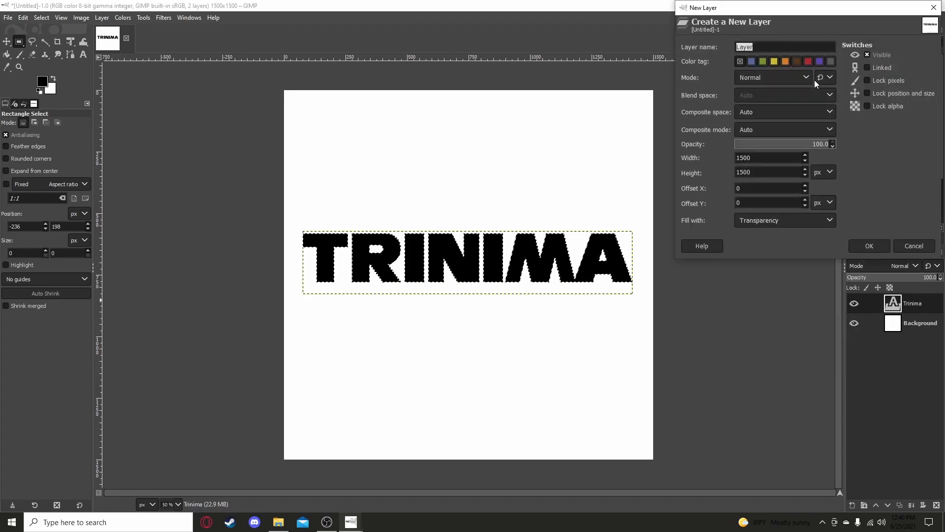
left_click(867, 246)
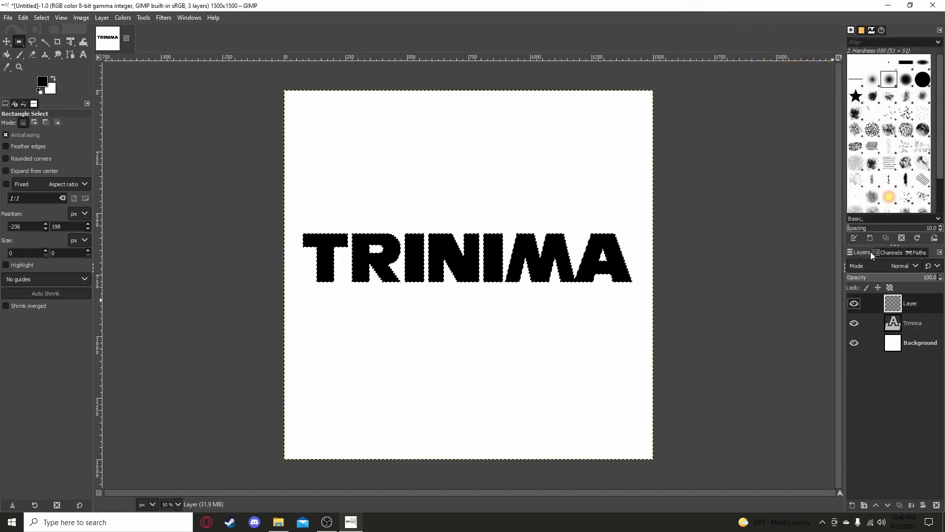
Draw a near-vertical linear gradient with the Custom preset across the selected letters, from just above the canvas to just below it.
left_click(37, 45)
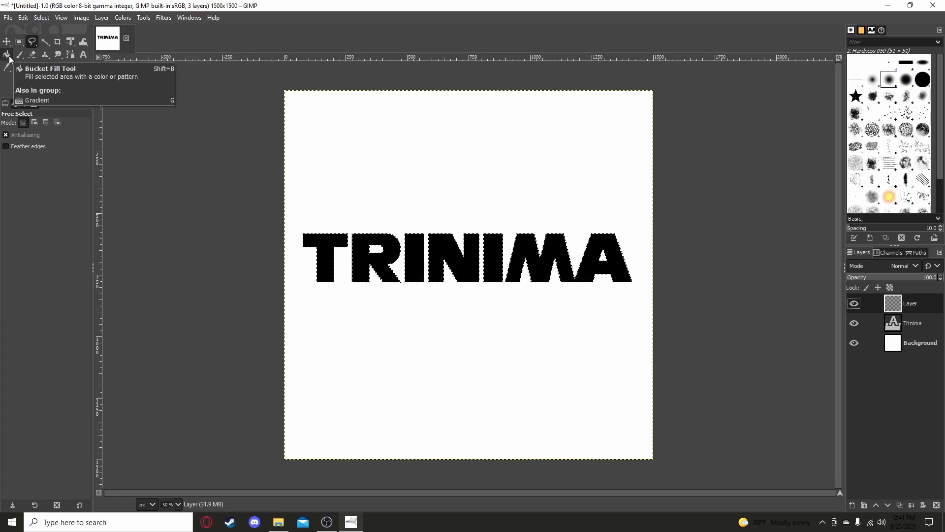
key("g")
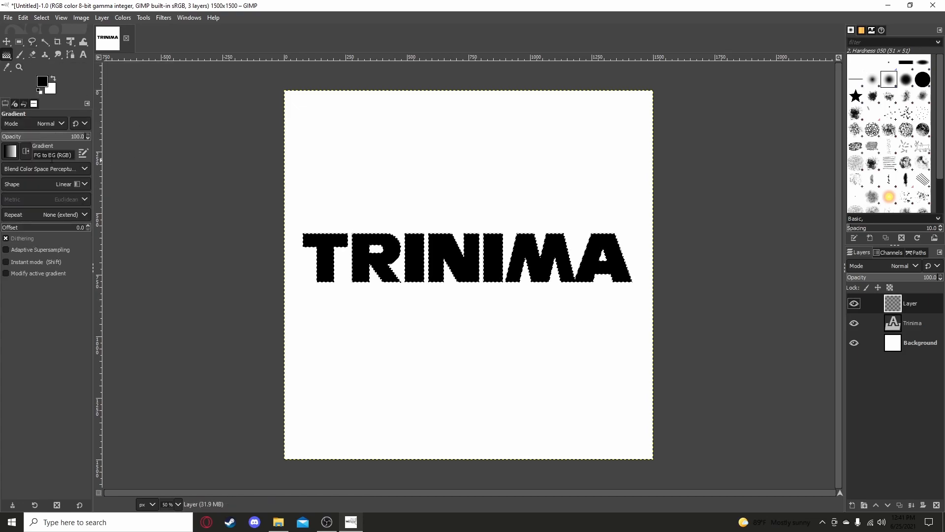
left_click(10, 151)
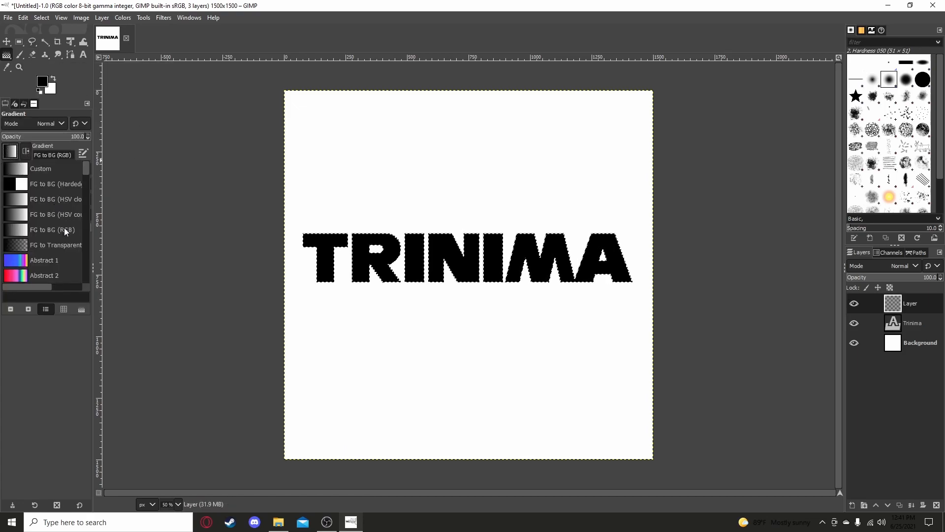
scroll(42, 223, "down", 4)
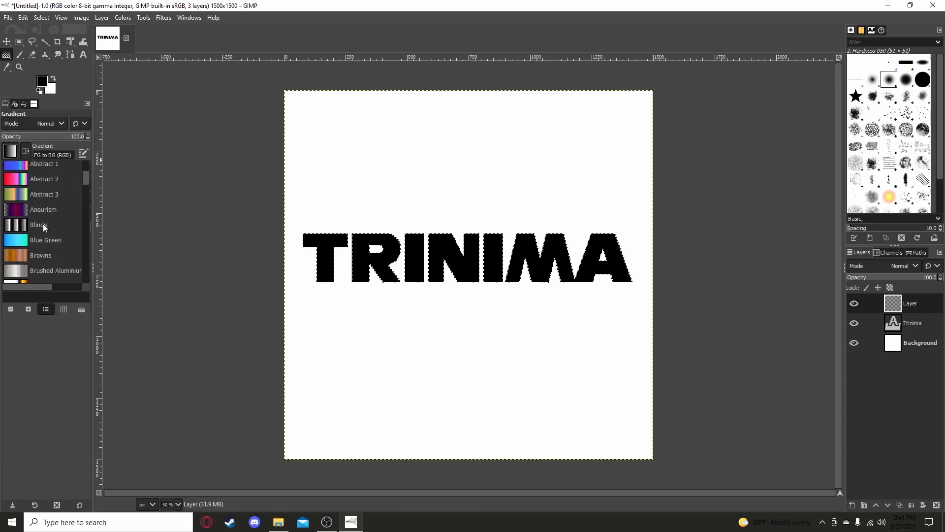
scroll(43, 224, "up", 5)
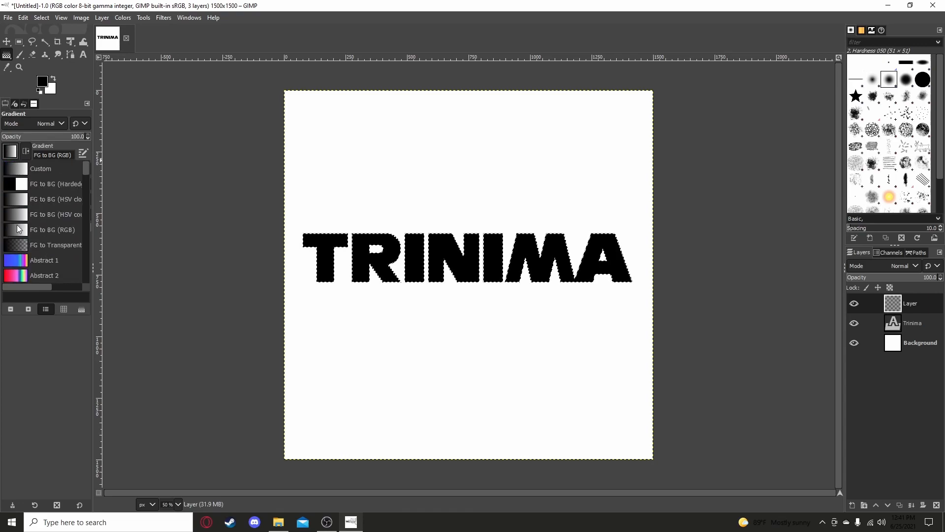
left_click(28, 170)
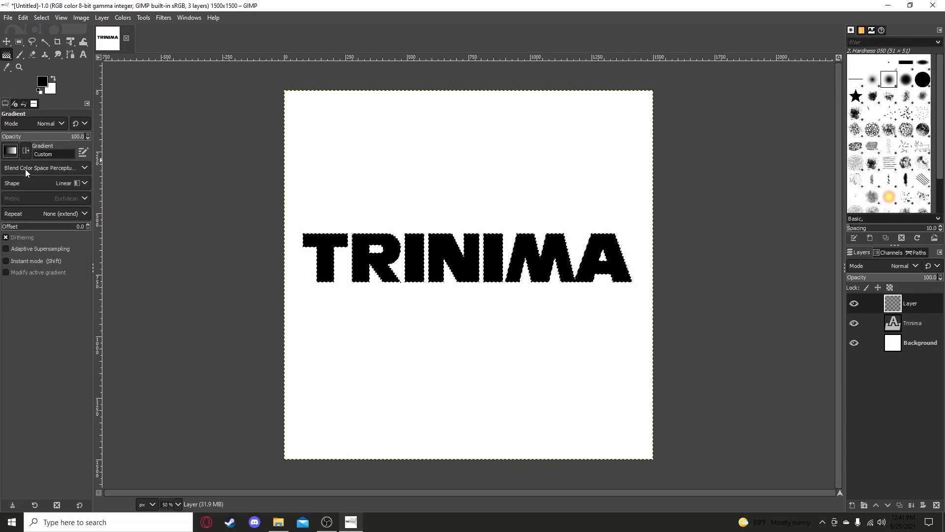
left_click_drag(459, 77, 465, 463)
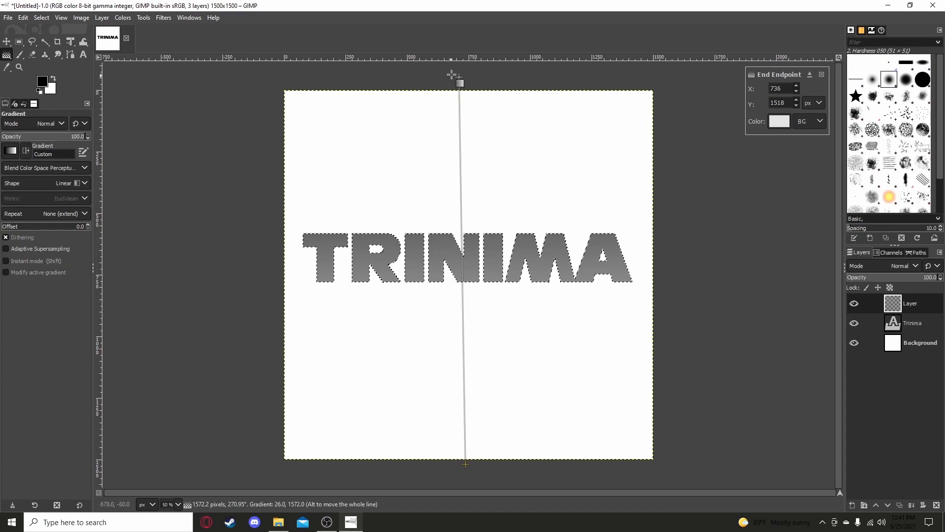
Set the gradient's start endpoint colour to orange ff4900.
left_click(459, 77)
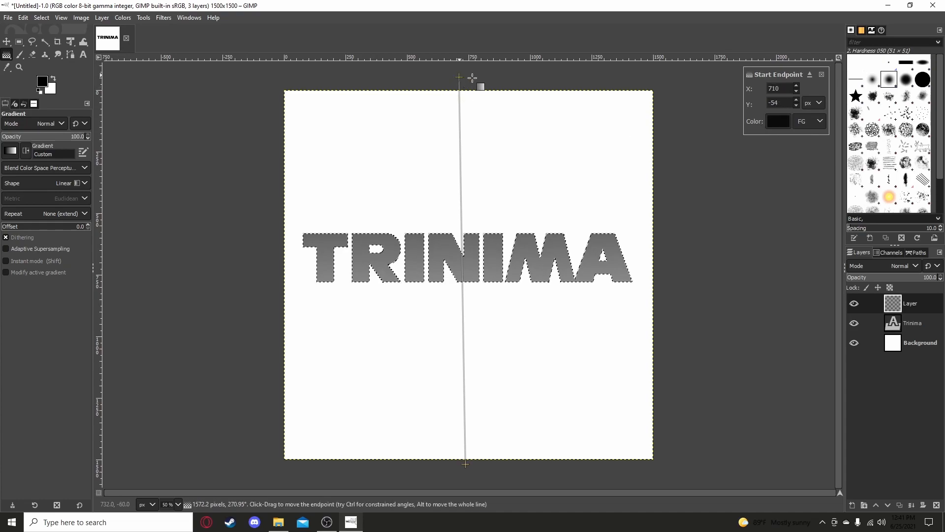
left_click(778, 125)
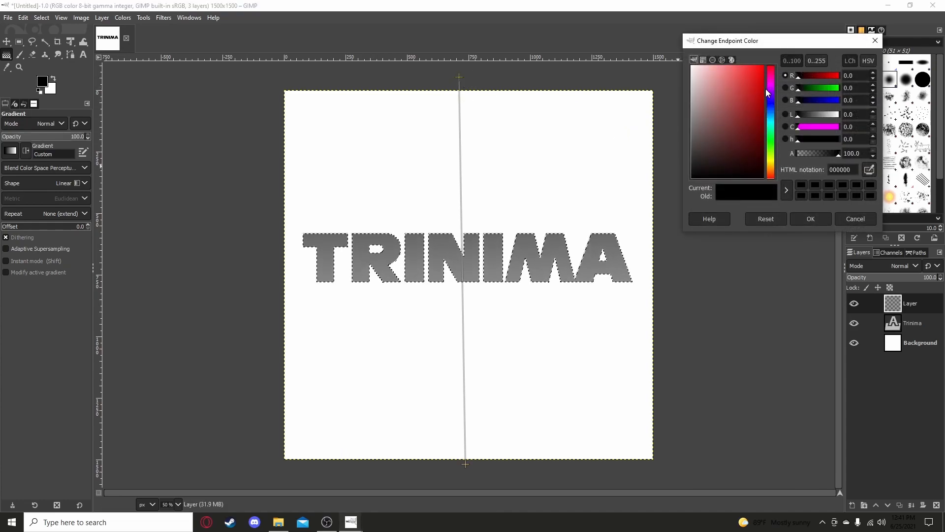
left_click_drag(772, 172, 772, 173)
left_click_drag(748, 79, 780, 43)
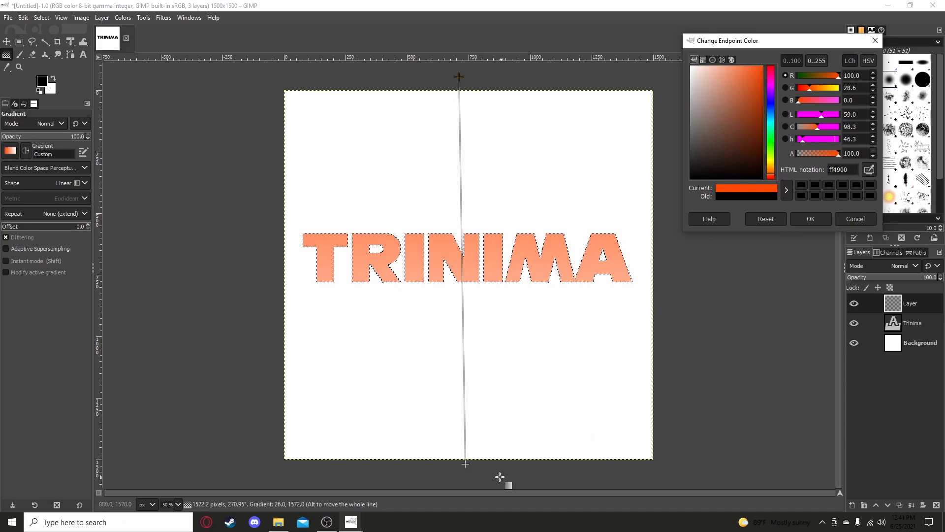
left_click(809, 220)
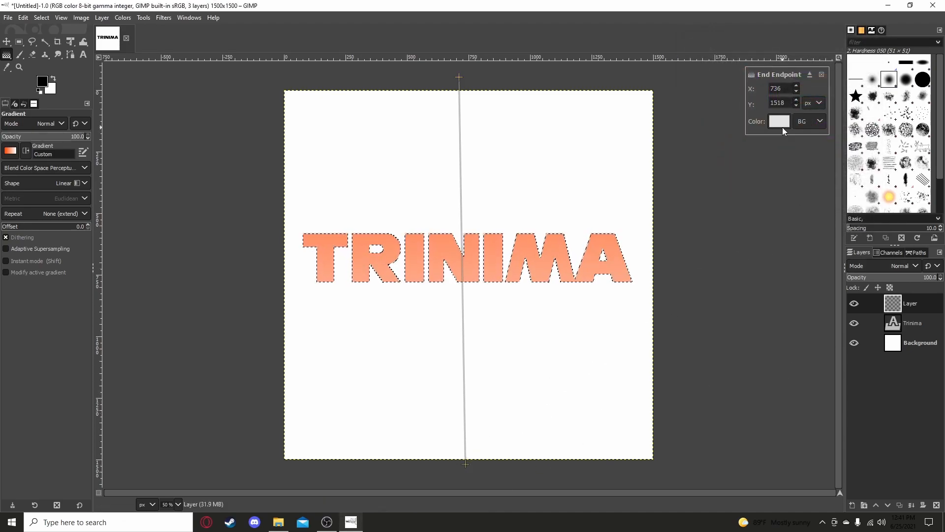
Shorten the gradient line to about 466 px around the lettering, apply it and clear the selection.
left_click_drag(459, 78, 459, 213)
left_click_drag(465, 463, 460, 329)
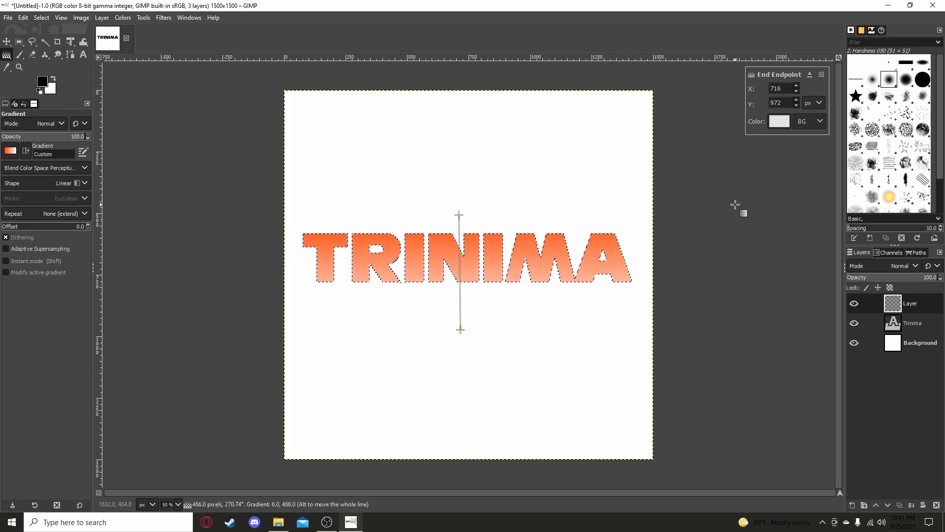
key("Return")
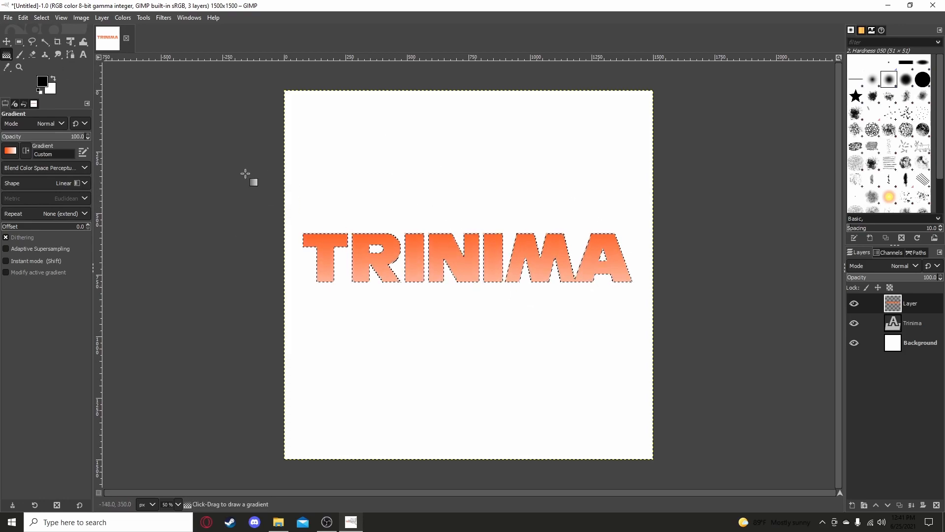
left_click(22, 42)
left_click(193, 142)
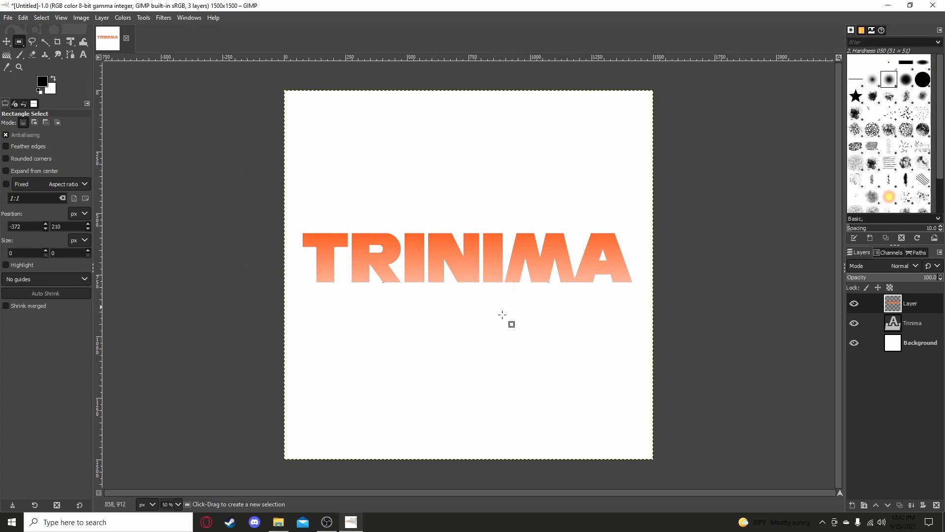
Select the gradient lettering from its layer's alpha and grow the selection by 20 px.
right_click(917, 304)
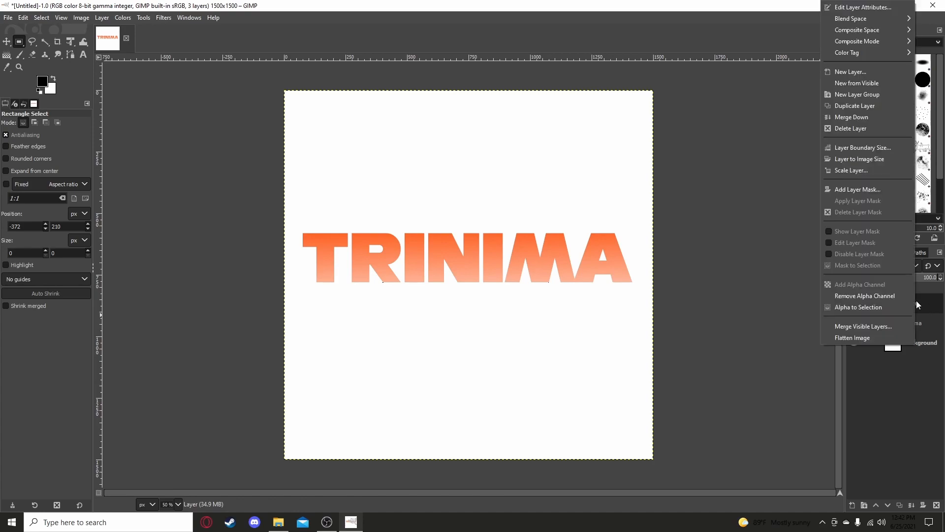
left_click(891, 307)
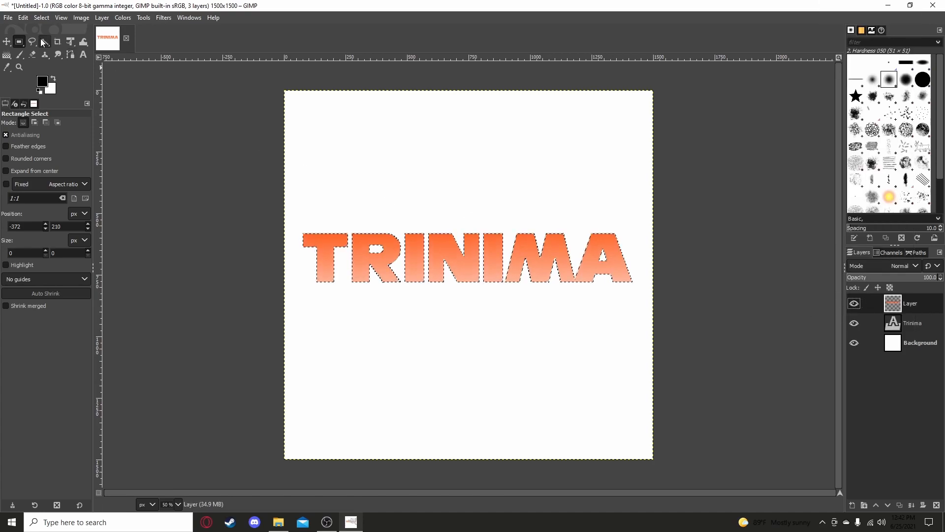
left_click(41, 18)
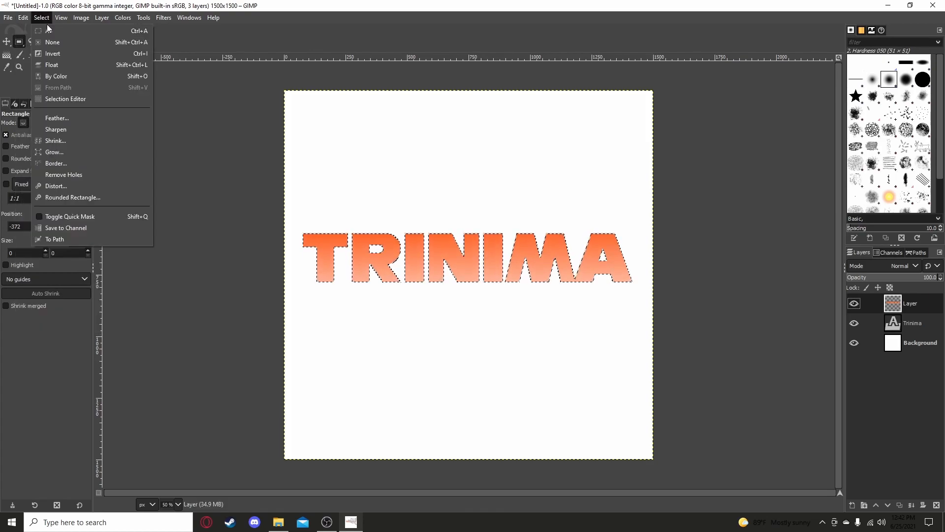
left_click(73, 152)
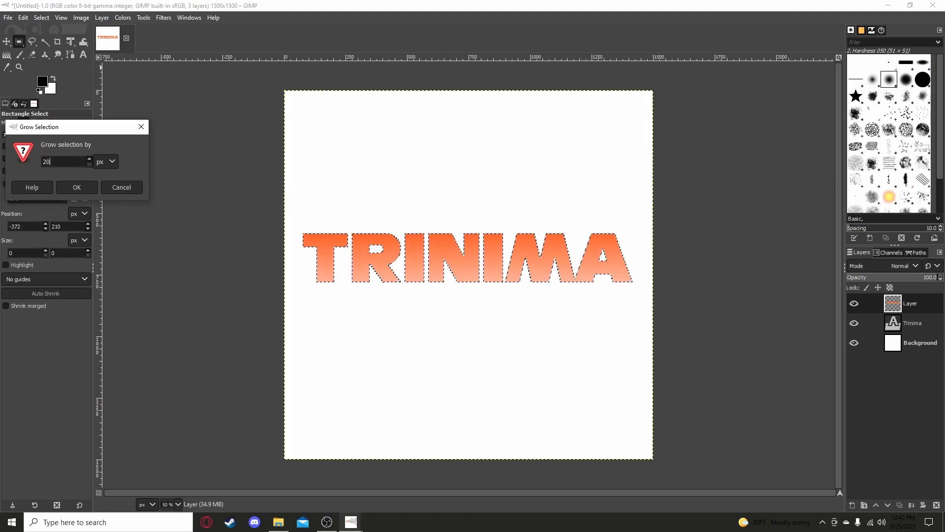
left_click(81, 187)
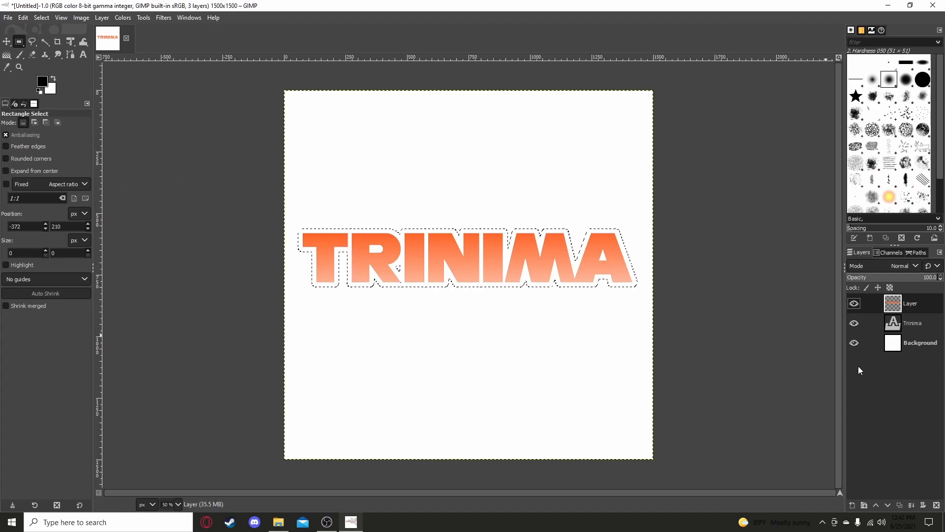
Add another transparent 1500 x 1500 px layer and place it directly below the gradient lettering layer.
right_click(882, 381)
left_click(820, 107)
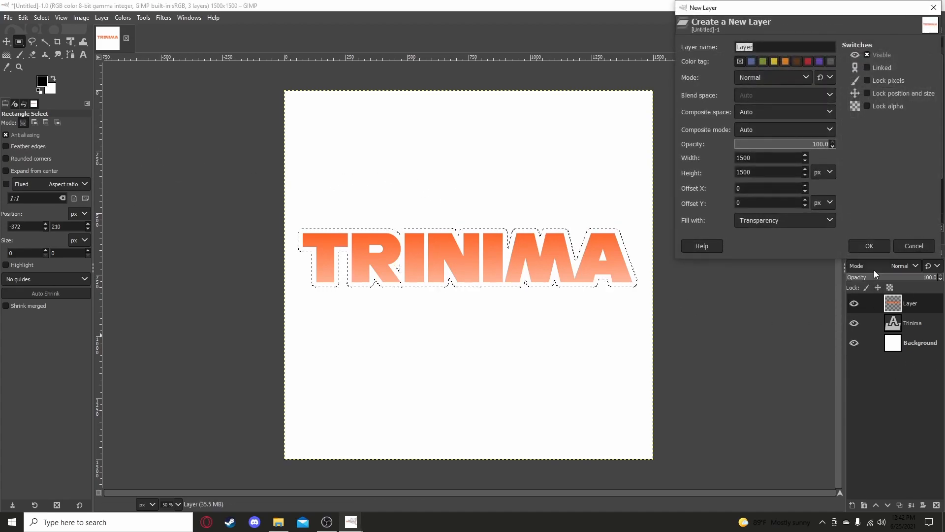
left_click(871, 246)
left_click_drag(904, 300, 901, 331)
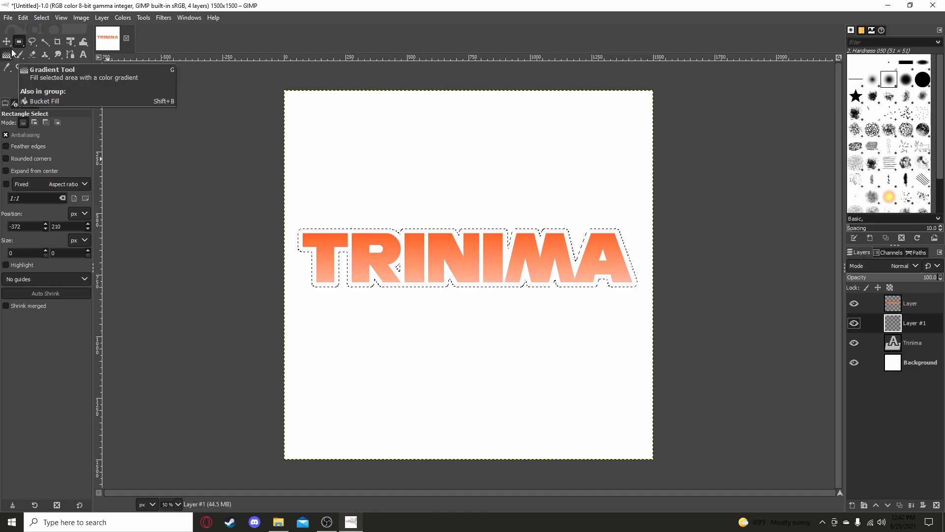
key("shift+b")
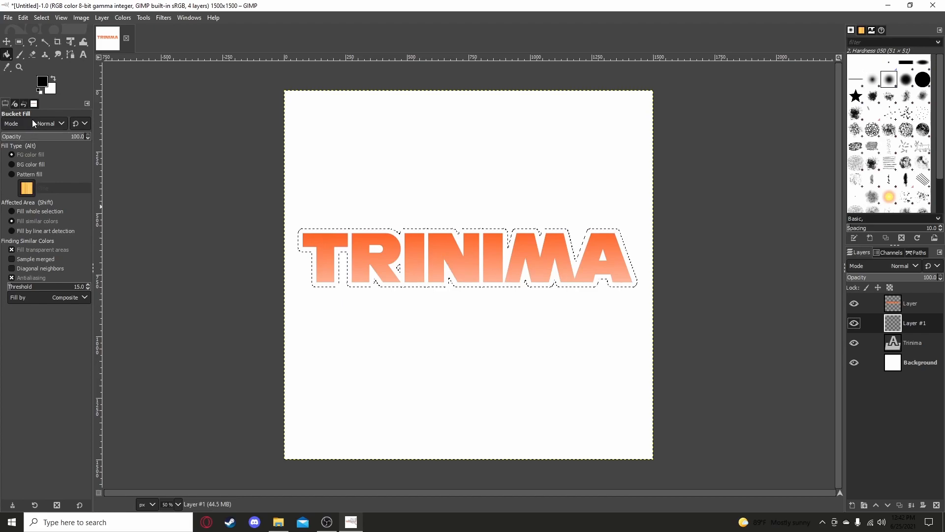
left_click(41, 84)
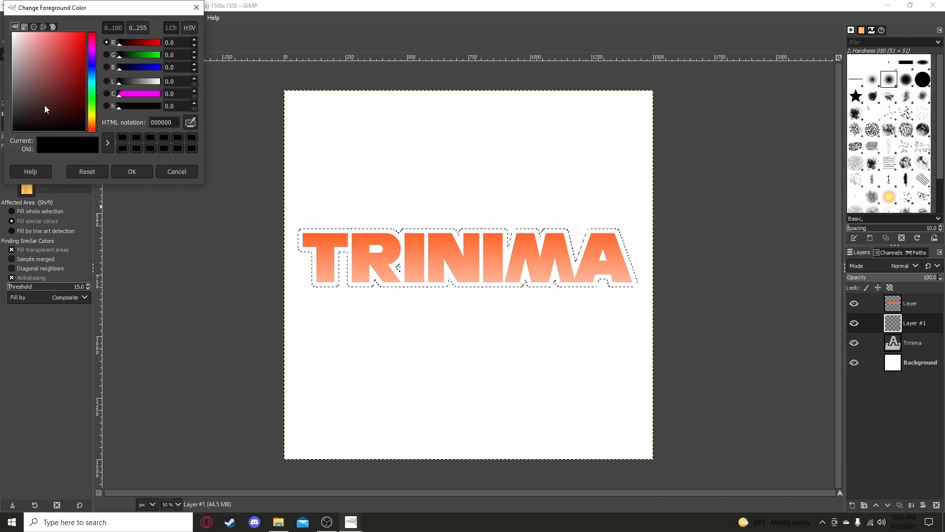
left_click(185, 172)
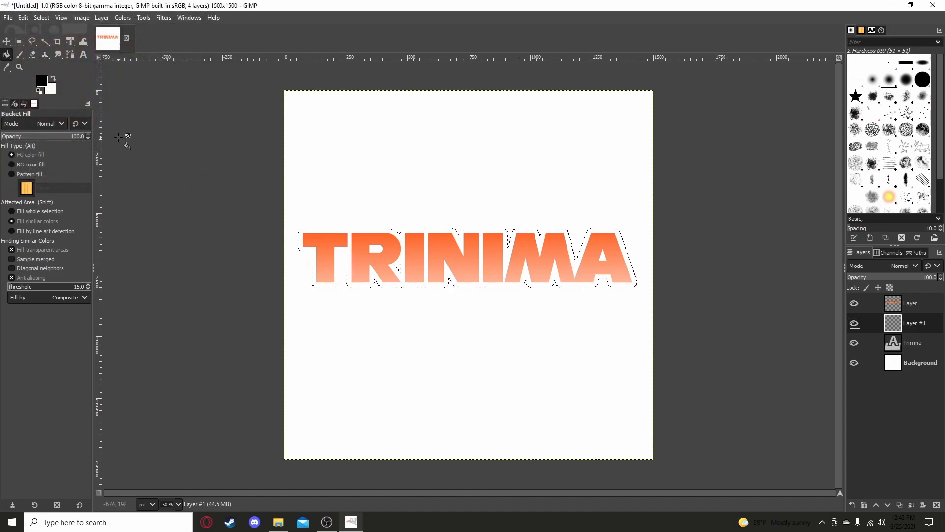
Draw a near-vertical gradient about 362 px long on the outline layer, from just below to just above the lettering.
key("g")
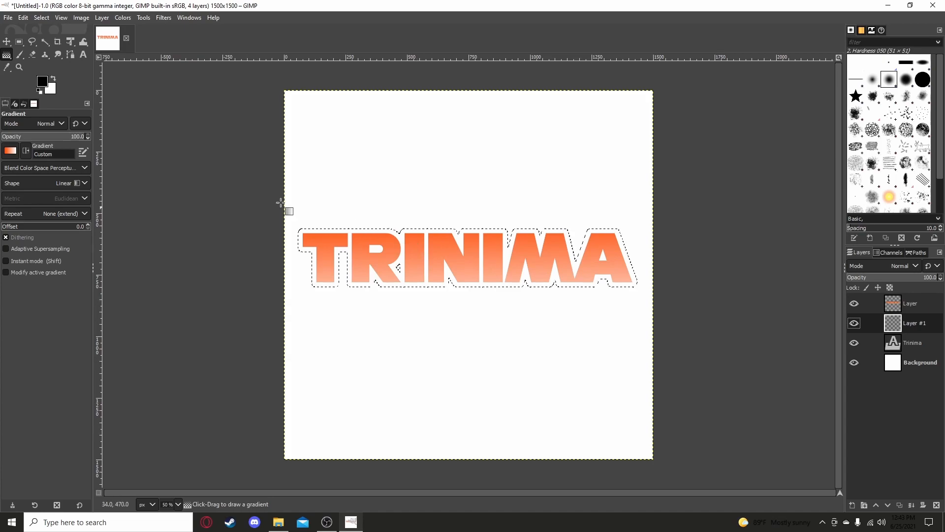
left_click_drag(471, 351, 466, 212)
left_click_drag(472, 351, 465, 300)
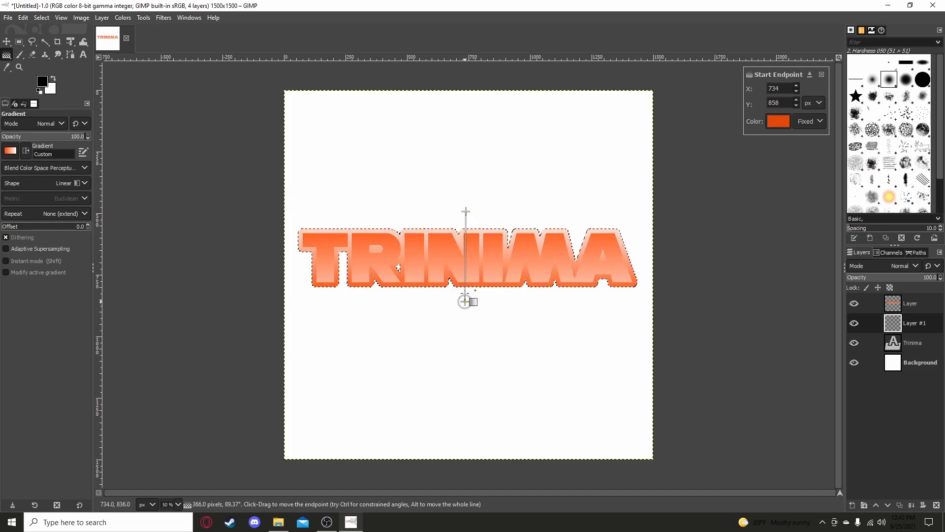
left_click_drag(465, 211, 461, 213)
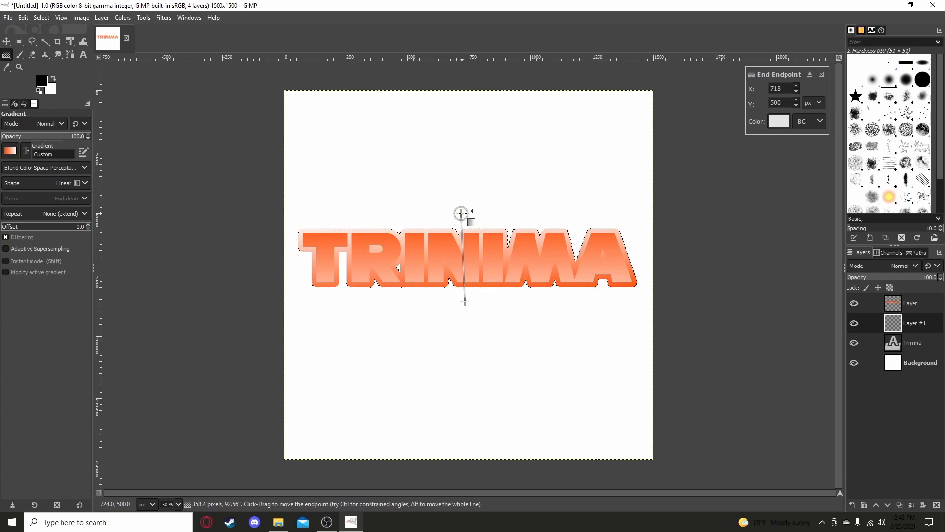
left_click_drag(465, 301, 463, 302)
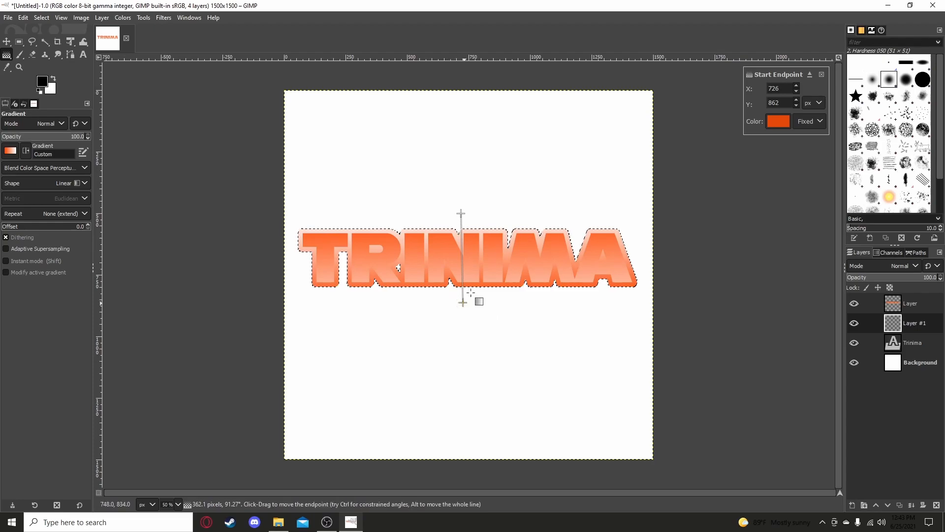
Set the gradient's start endpoint colour to white ffffff and its end endpoint colour to purple 7700aa.
left_click(784, 124)
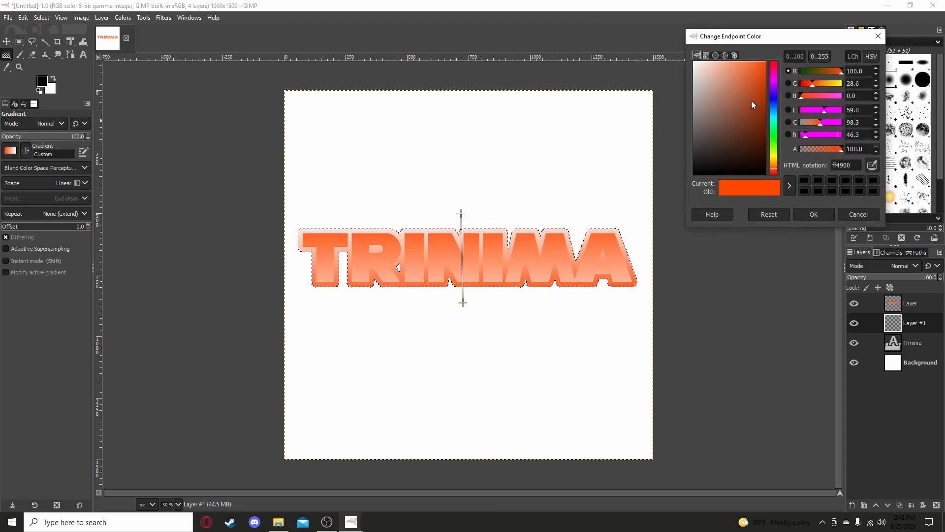
left_click_drag(729, 85, 682, 56)
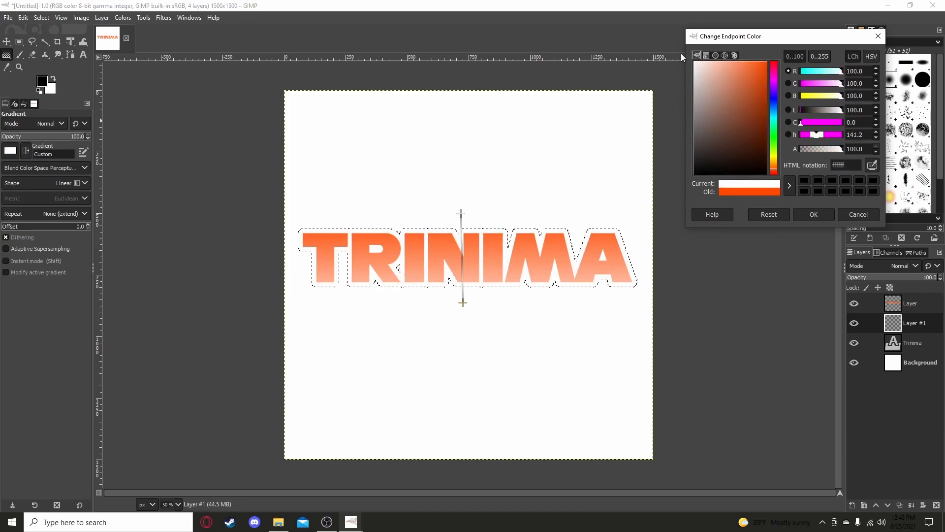
left_click(460, 212)
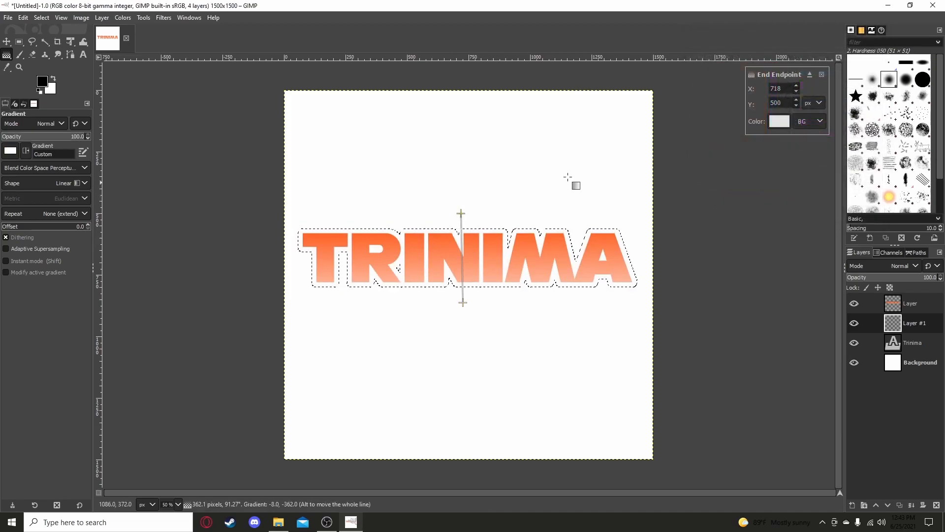
left_click(782, 122)
left_click_drag(699, 119, 678, 115)
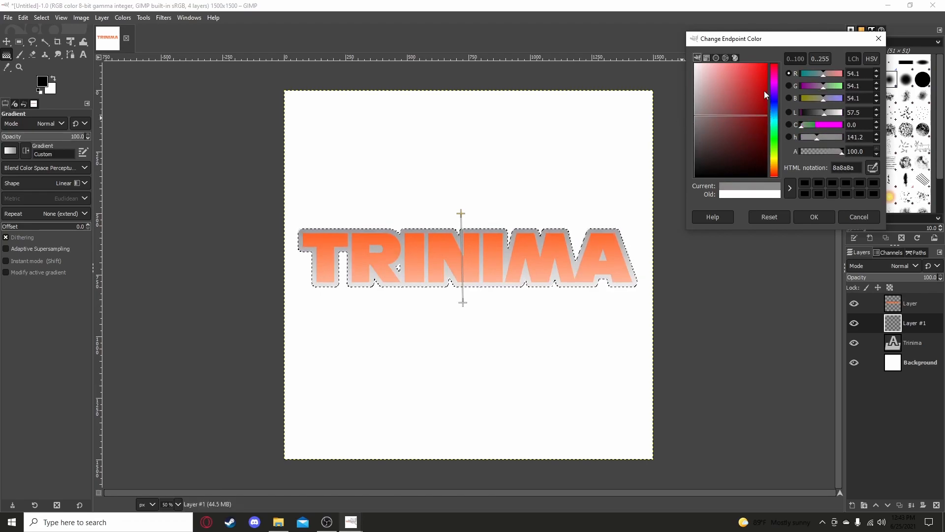
mouse_move(764, 81)
left_mouse_down()
mouse_move(751, 59)
mouse_move(770, 55)
mouse_move(786, 101)
left_mouse_up()
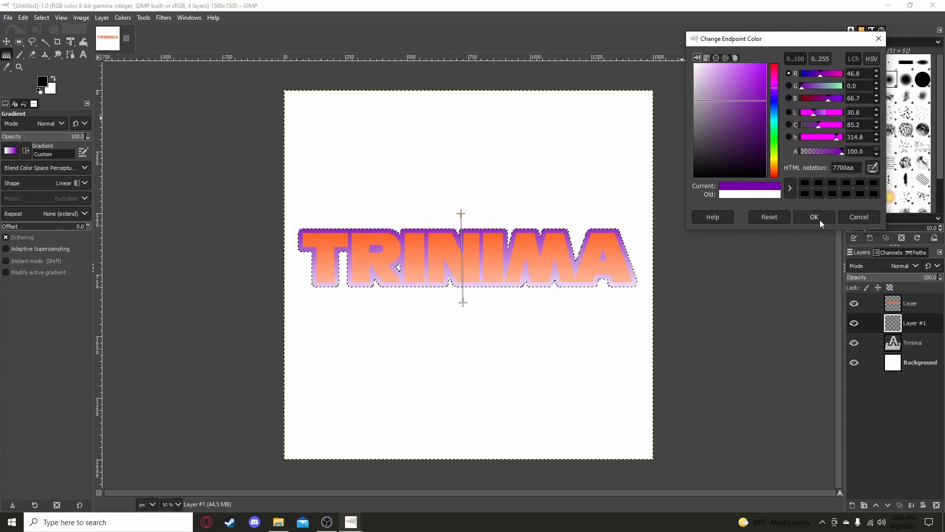
Set the gradient's start endpoint colour to light grey dcdcdc.
left_click(463, 303)
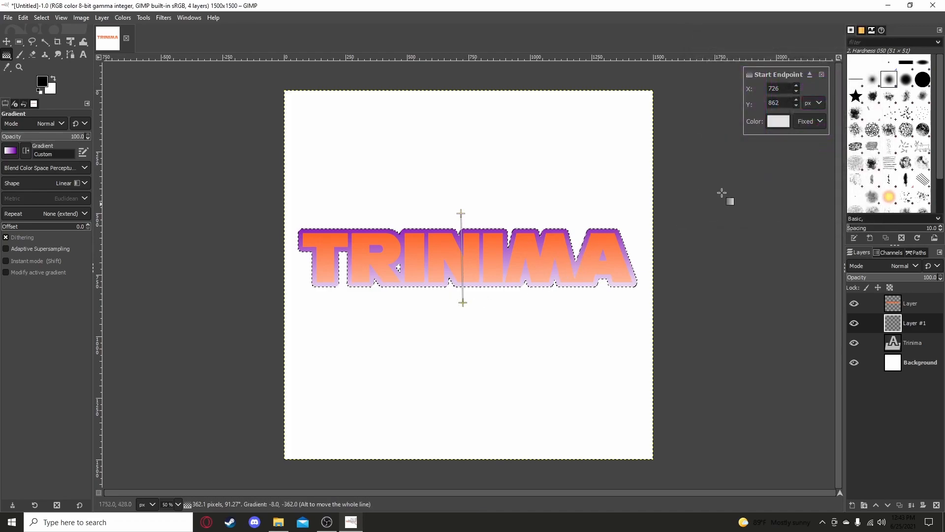
left_click(775, 123)
left_click_drag(694, 87, 675, 81)
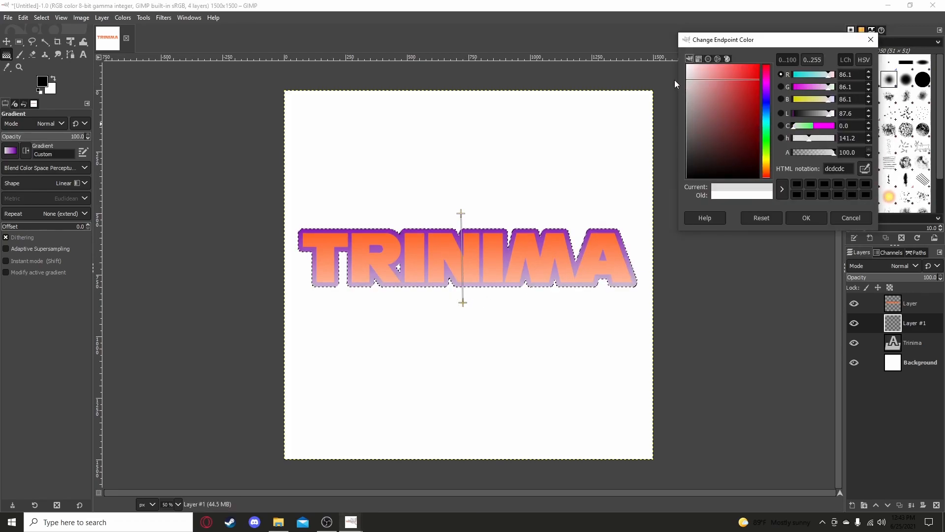
left_click(804, 220)
key("Return")
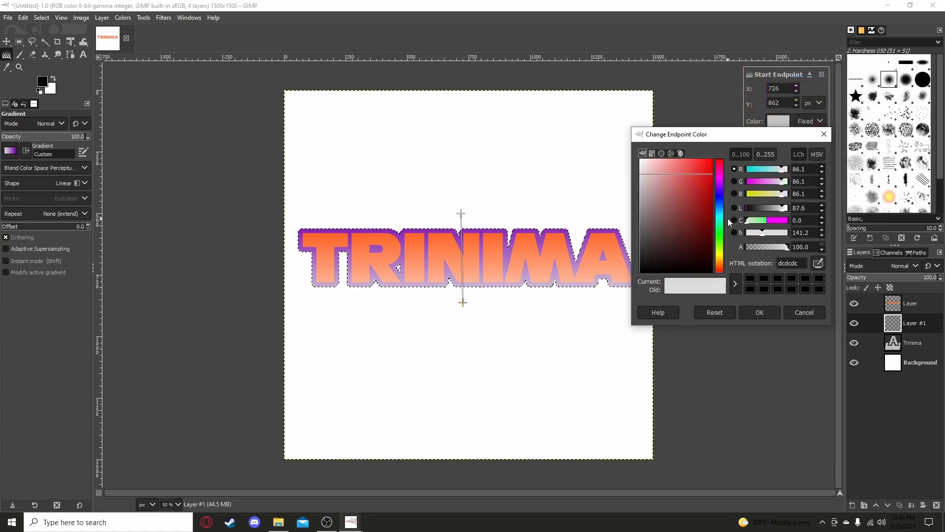
left_click(760, 312)
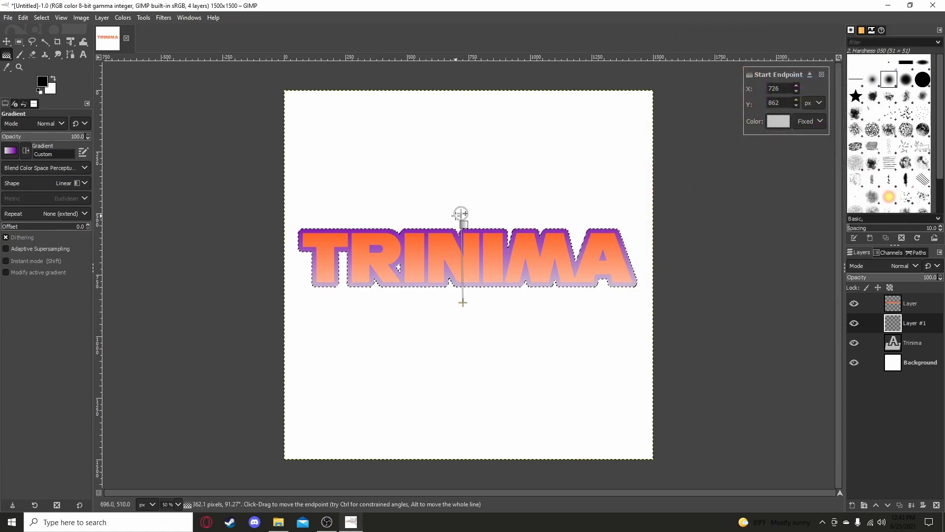
Try the outline gradient with purple on its upper side, clear the selection, and undo both.
left_click(461, 213)
key("Return")
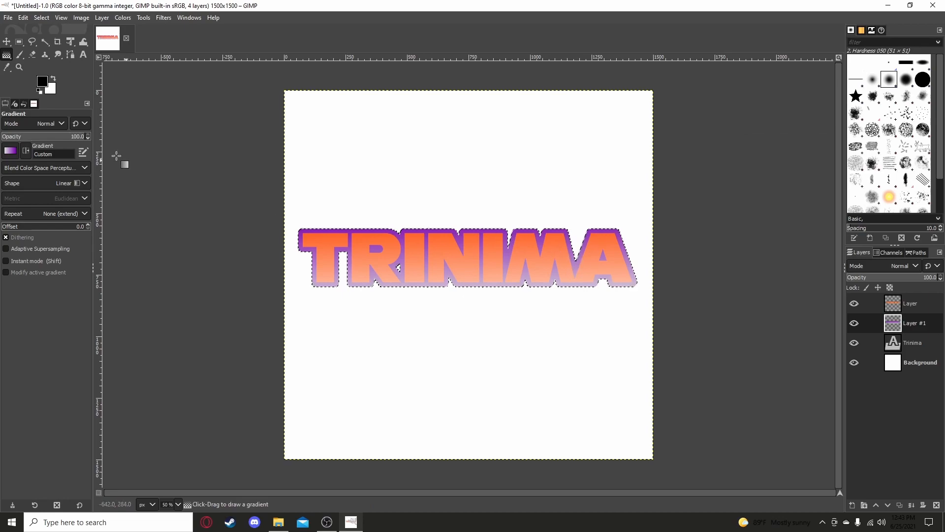
left_click(19, 41)
left_click(169, 124)
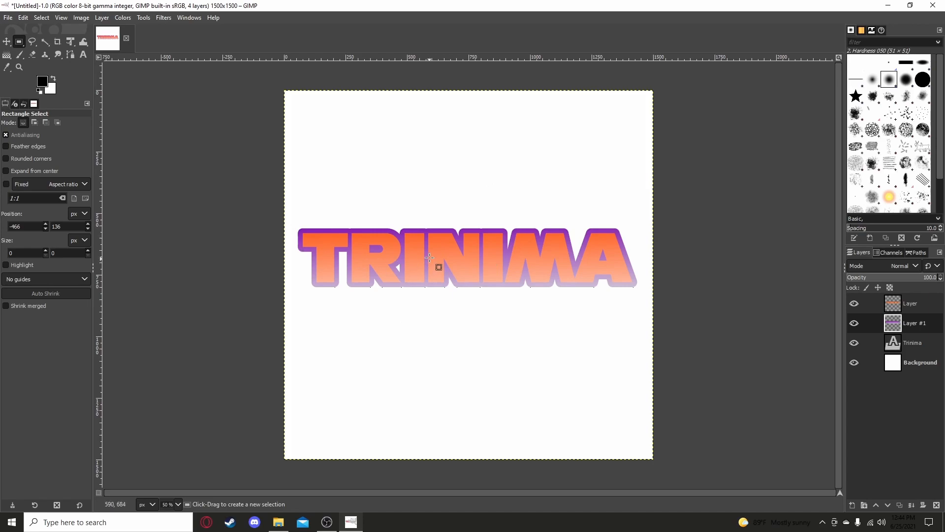
key("ctrl")
key("ctrl+z")
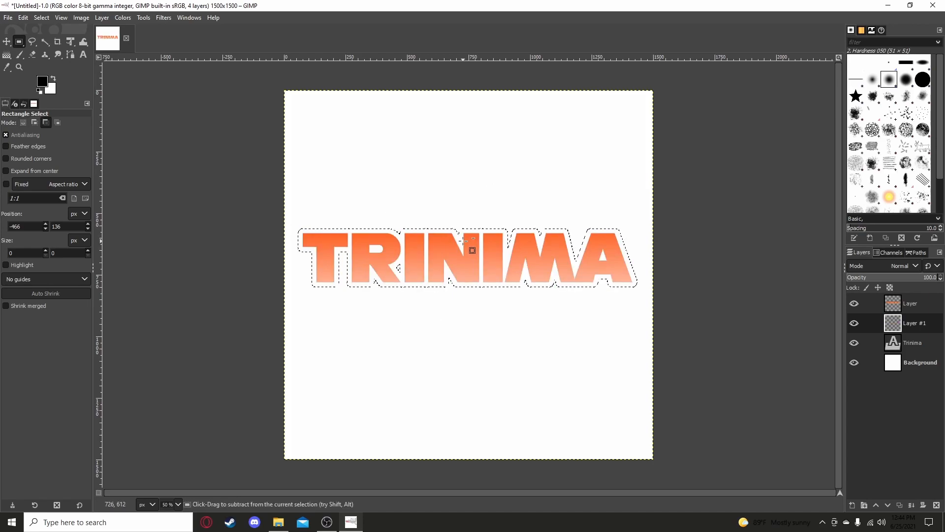
Apply a reversed gradient about 412 px long to the outline, light grey above to purple below, and clear the selection.
left_click(7, 55)
left_click_drag(461, 333, 507, 167)
left_click_drag(528, 346, 465, 307)
left_click_drag(508, 167, 465, 202)
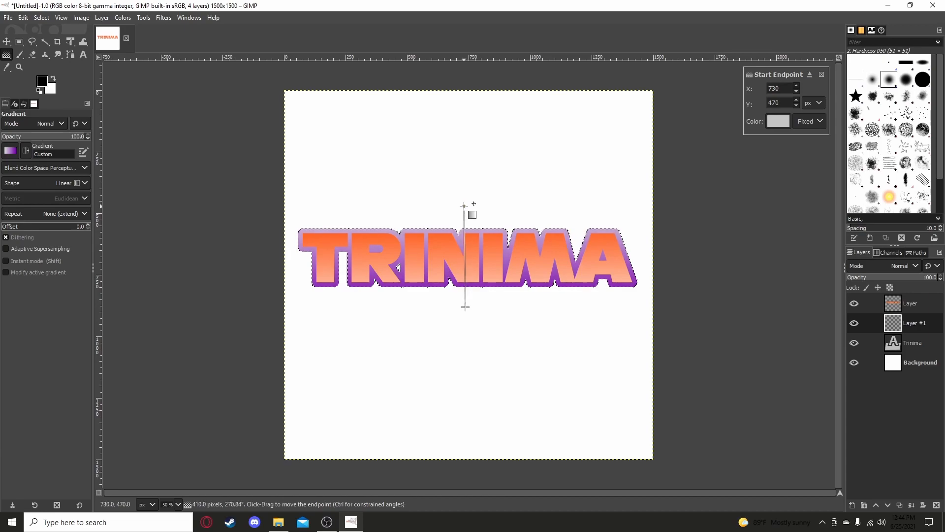
left_click(470, 307)
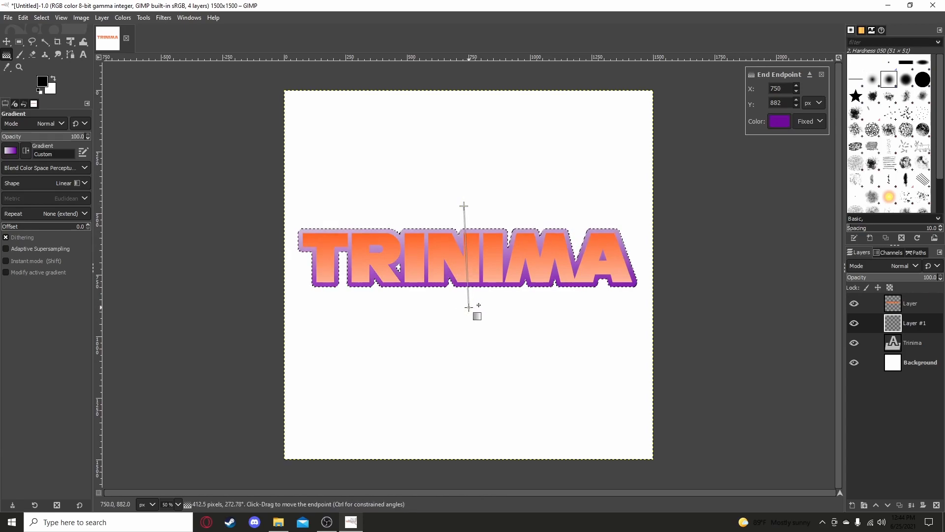
key("Return")
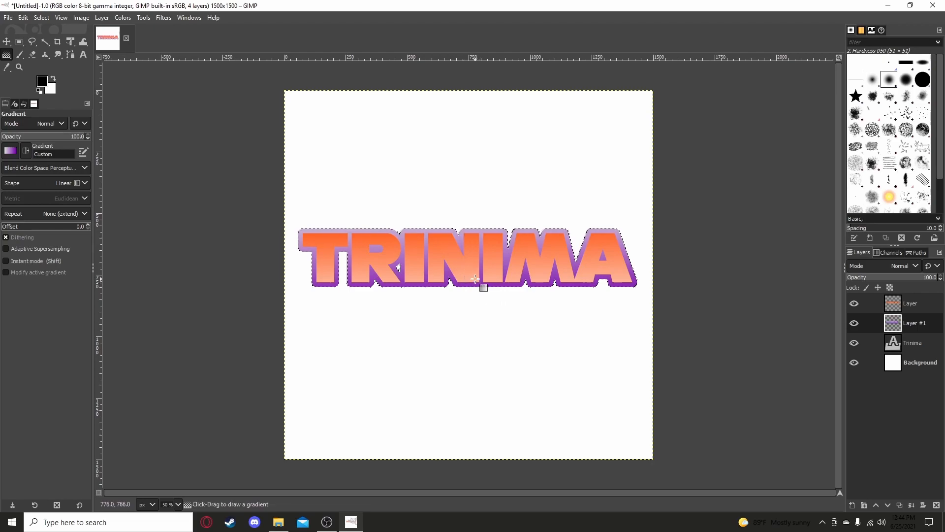
left_click(20, 42)
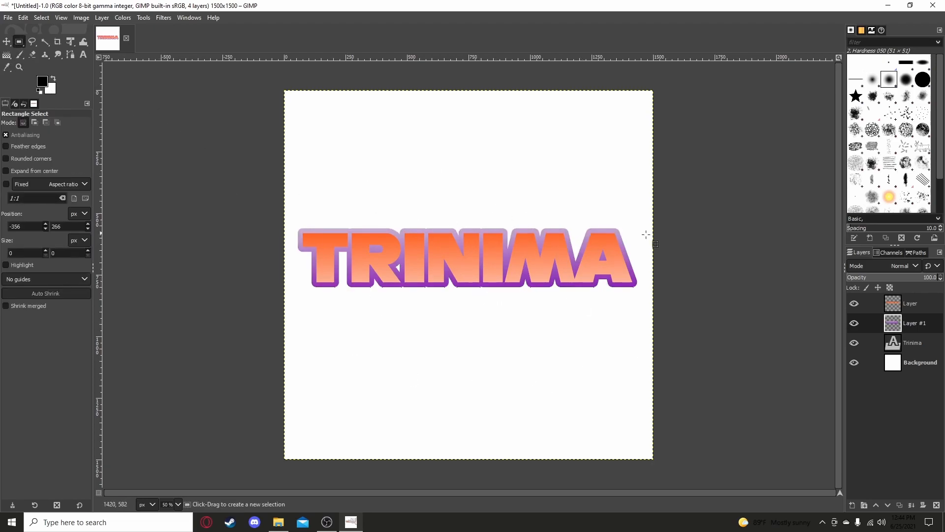
Hide the Background layer and make a rectangular selection about 1384 x 130 px just beneath the lettering.
left_click(854, 362)
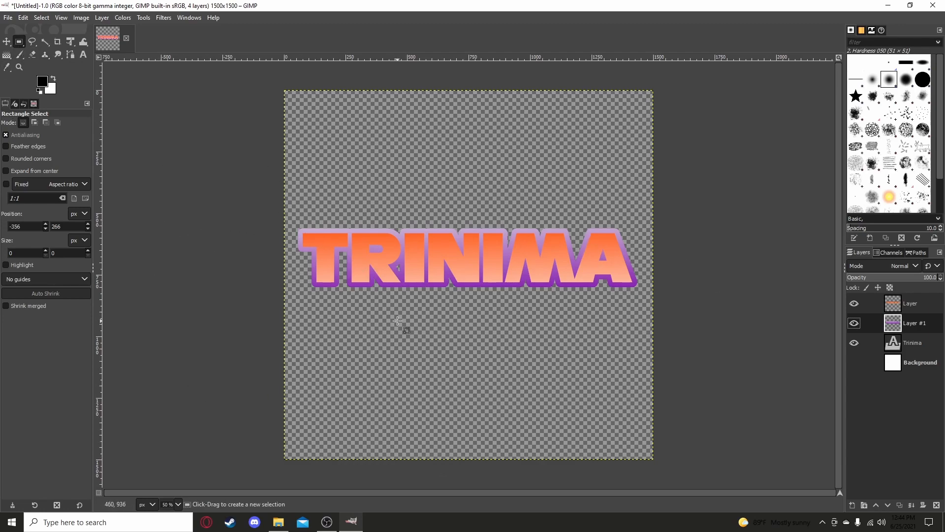
left_click_drag(301, 294, 634, 325)
left_click_drag(307, 311, 303, 310)
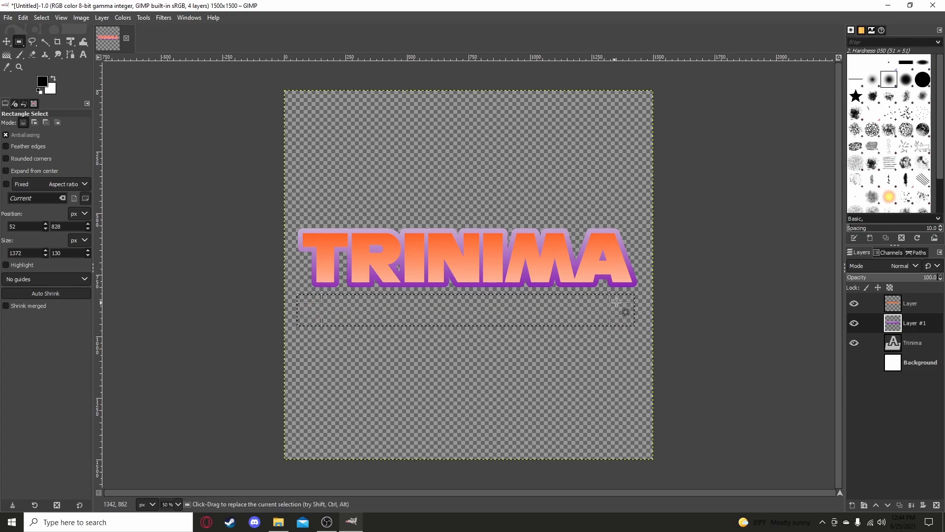
left_click_drag(628, 310, 632, 311)
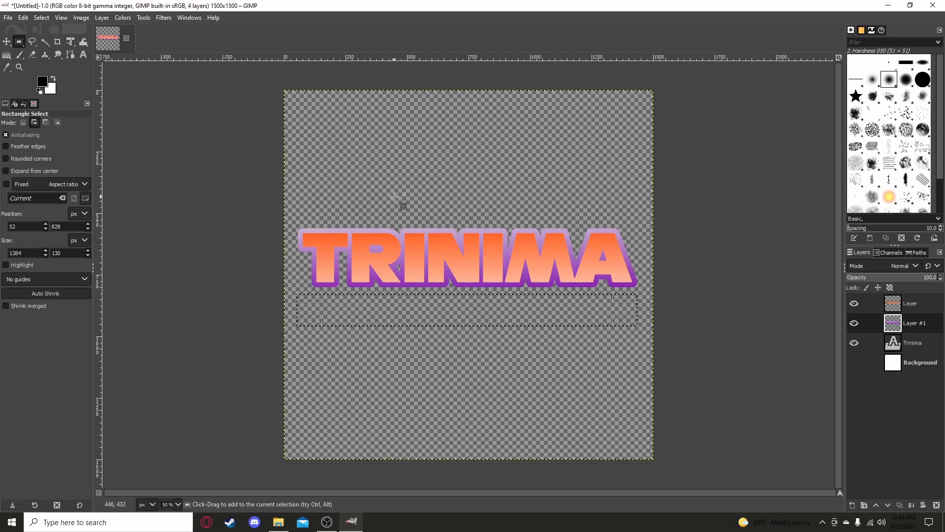
Try filling the rectangular selection with red ff0000 and undo the fill.
key("shift+b")
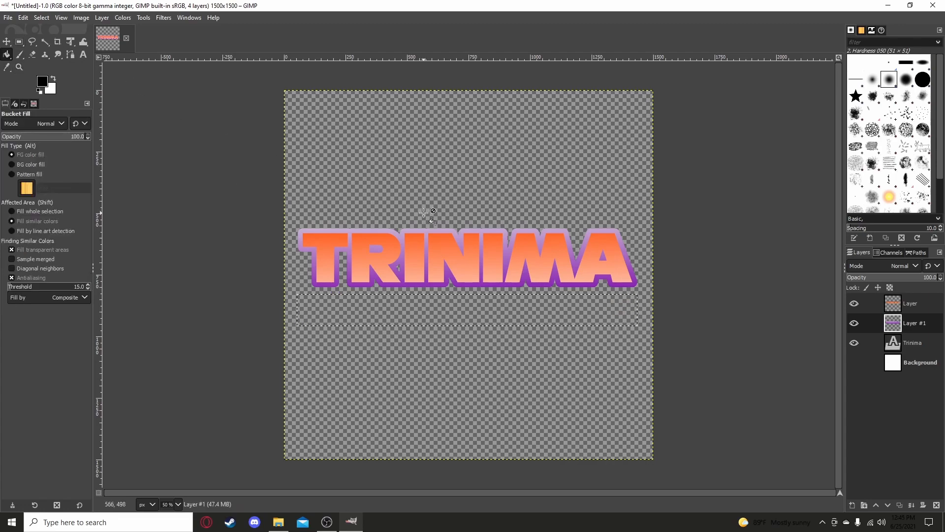
left_click(43, 84)
left_click_drag(70, 102, 102, 9)
left_click(130, 171)
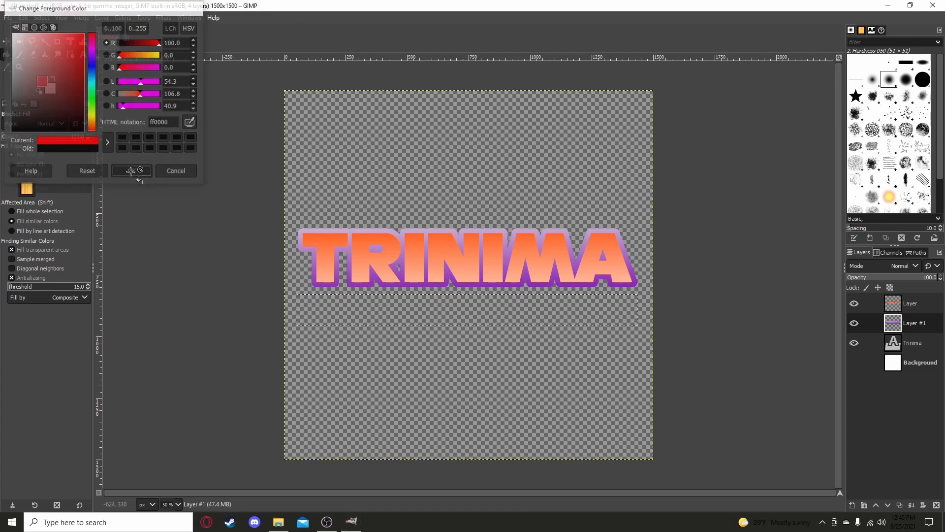
left_click(418, 303)
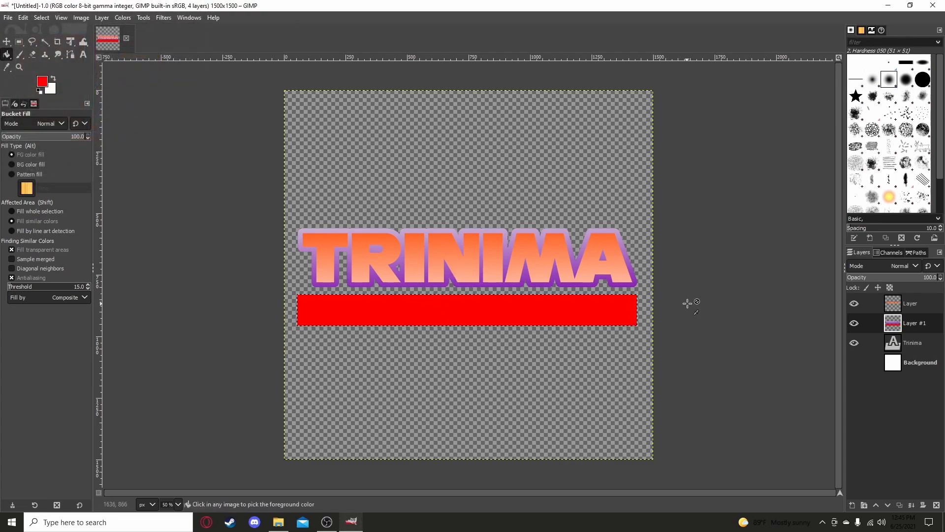
key("ctrl+z")
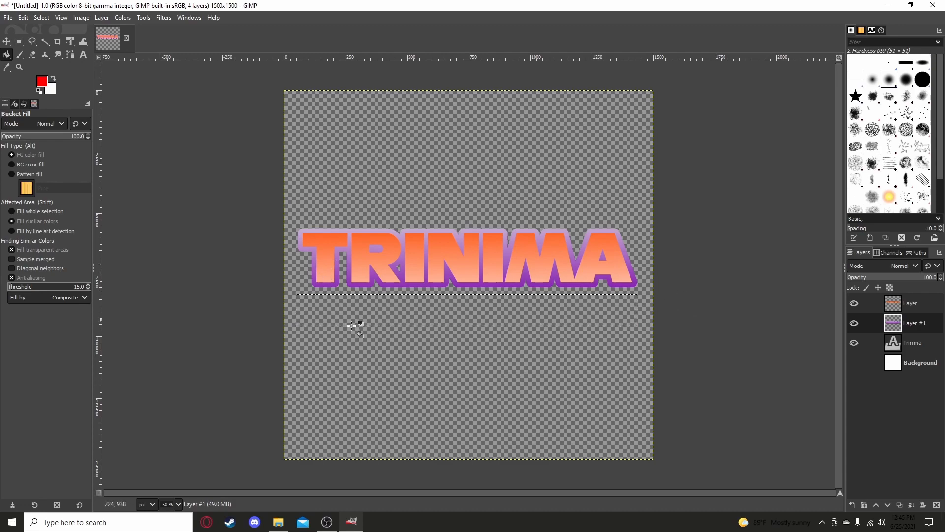
Set the foreground colour to yellow ffcd00 and fill the rectangular selection with it.
left_click(43, 81)
left_click_drag(91, 122, 91, 122)
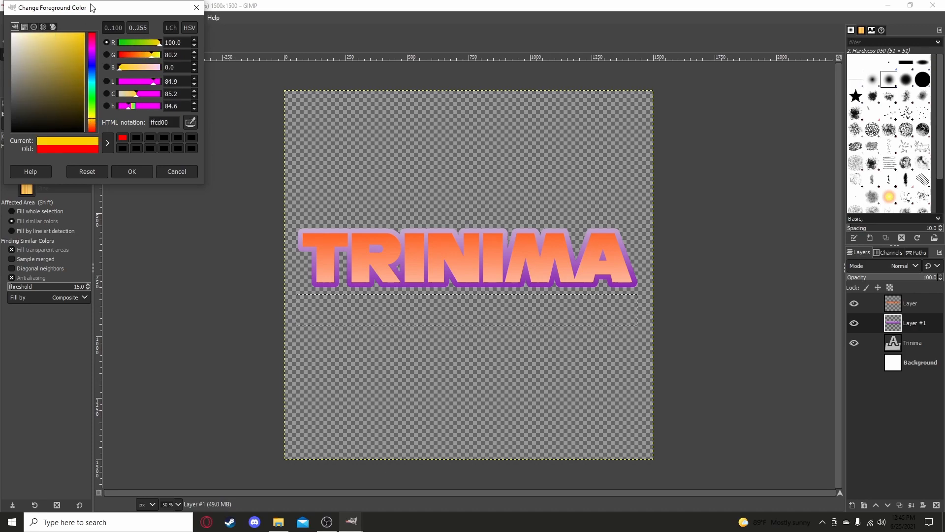
left_click(148, 169)
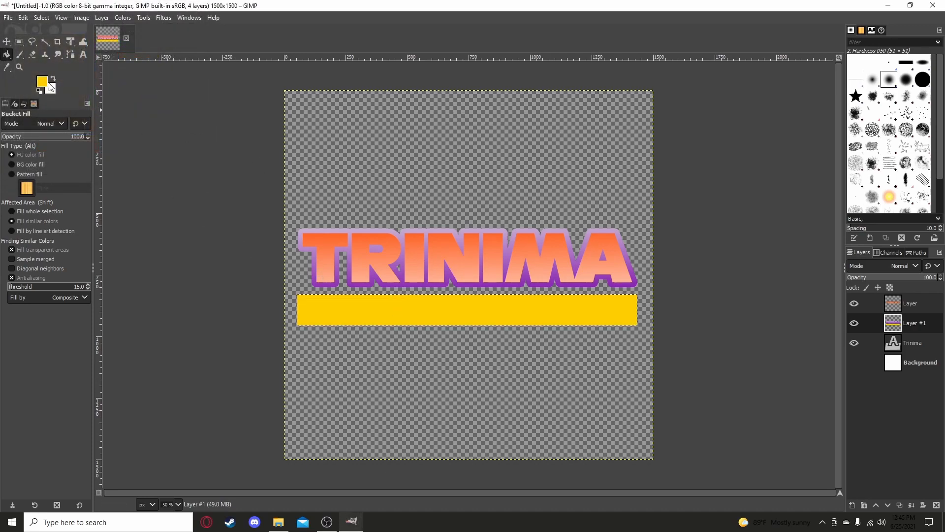
Clear the rectangular selection, restore it and remove the yellow fill from the outline layer.
left_click(18, 41)
left_click(181, 106)
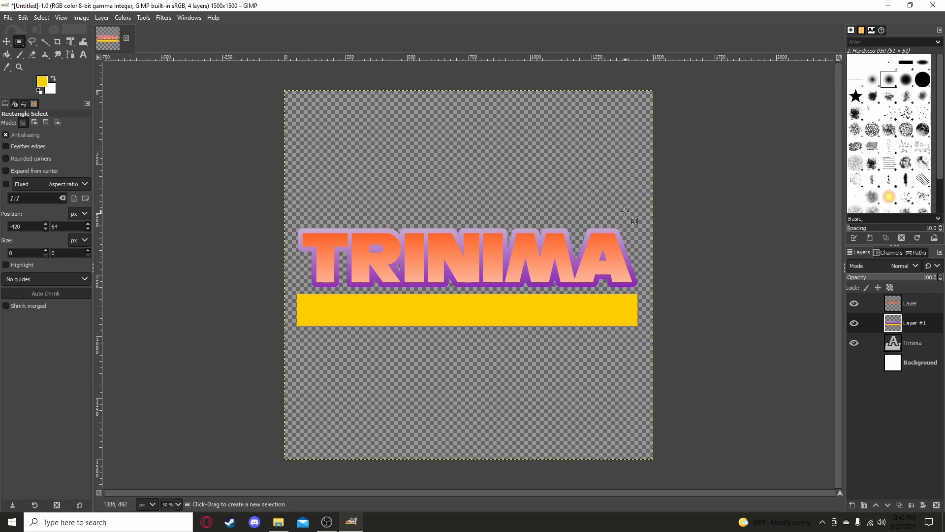
key("ctrl+z")
key("Delete")
Create a transparent 1500 x 1500 px layer beneath the purple outline layer and fill the rectangular selection on it with yellow.
right_click(884, 421)
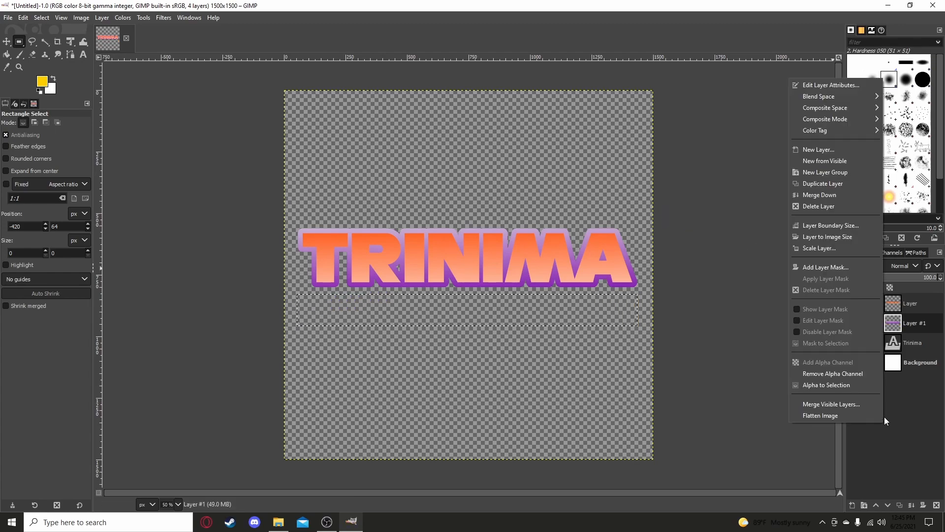
left_click(821, 149)
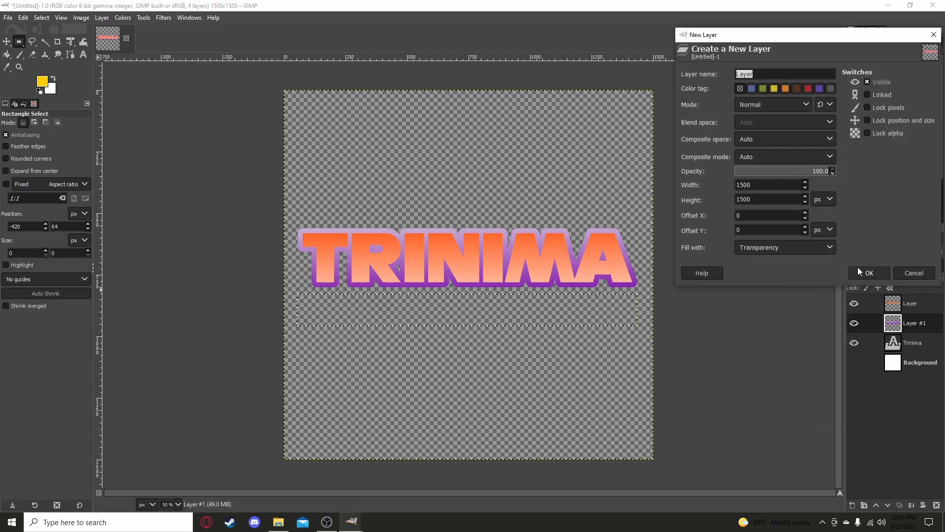
left_click(872, 274)
left_click_drag(900, 326, 892, 354)
left_click(7, 54)
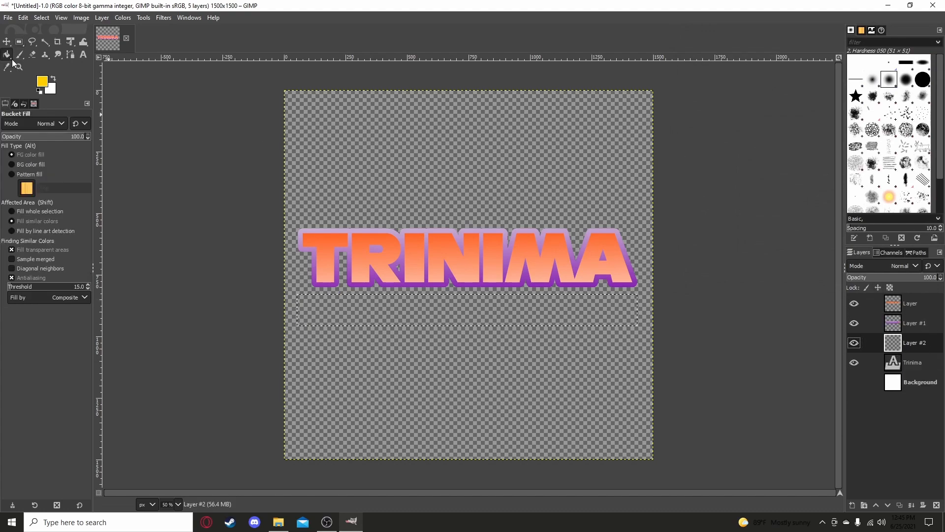
left_click(435, 306)
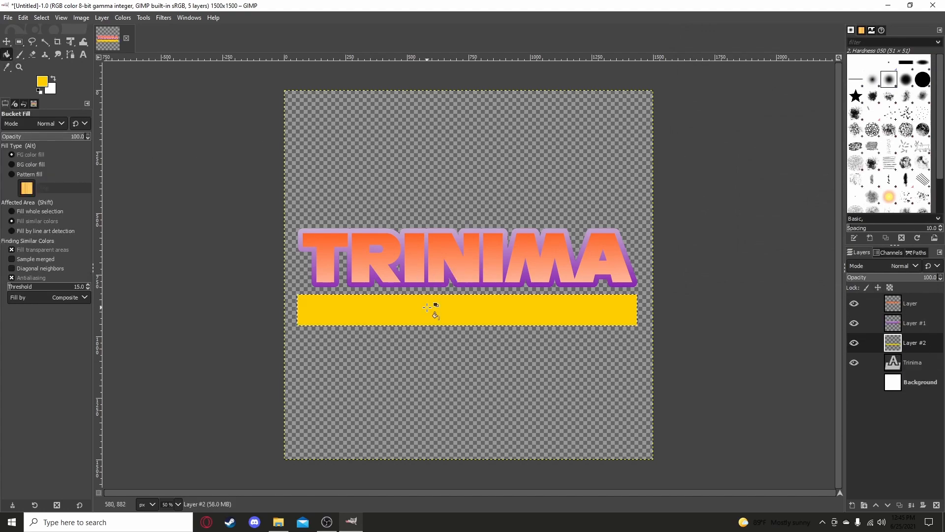
Clear the rectangular selection and shift the yellow bar slightly right beneath the lettering.
left_click(18, 43)
left_click(167, 134)
left_click(6, 41)
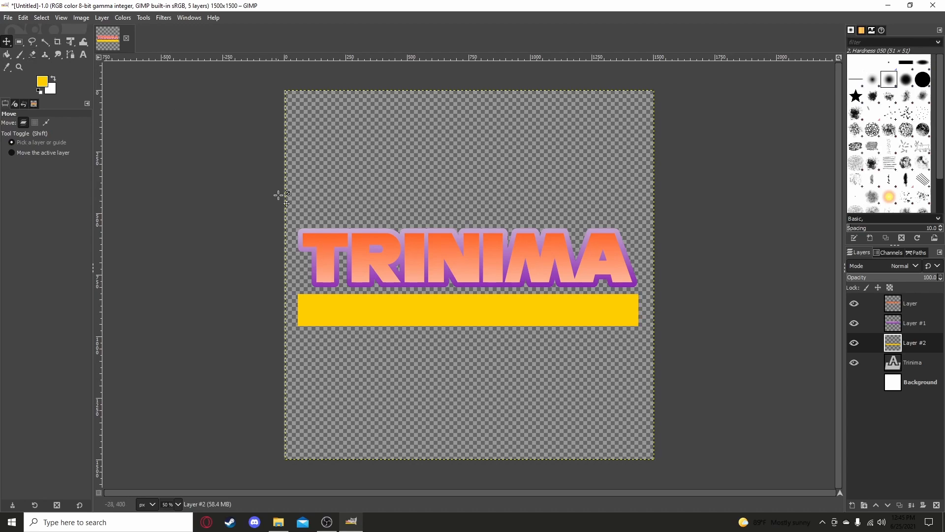
Add a new transparent layer above the yellow bar's layer.
right_click(895, 457)
left_click(836, 182)
left_click(860, 305)
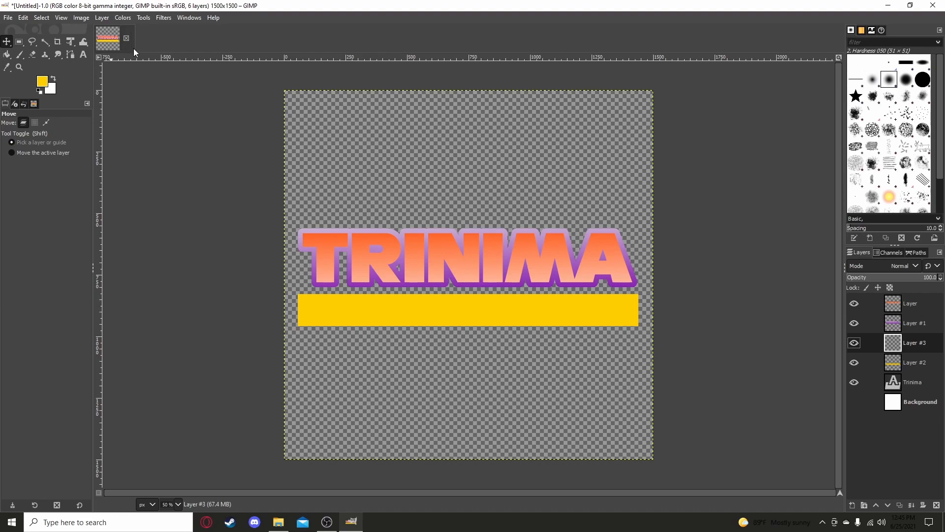
Set the text colour to white and draw a text box about 1356 x 90 px over the yellow bar.
left_click(84, 54)
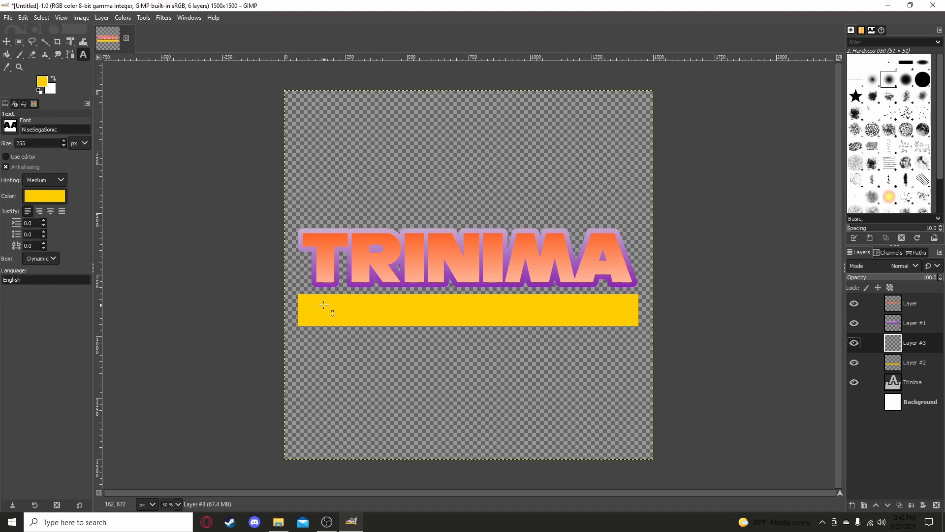
left_click_drag(301, 299, 640, 326)
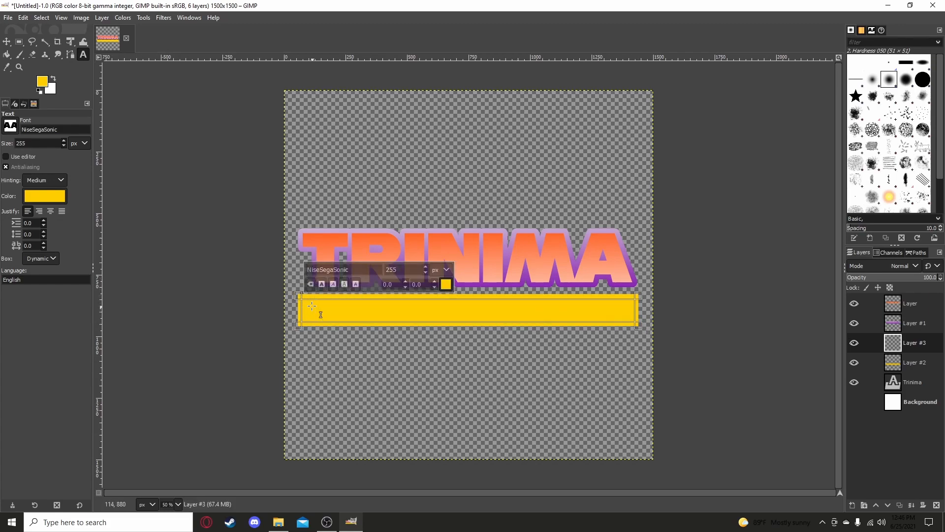
left_click(44, 194)
left_click_drag(49, 200, 87, 245)
left_click(131, 280)
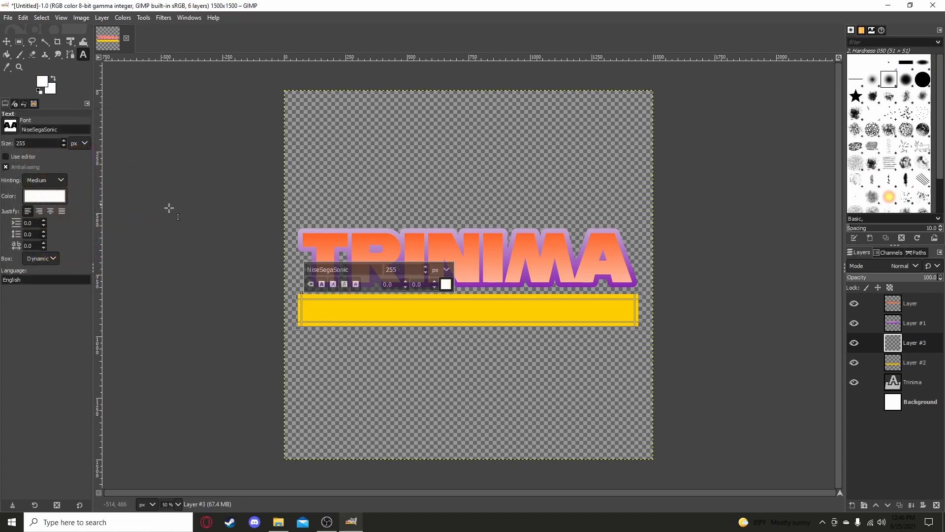
left_click(403, 311)
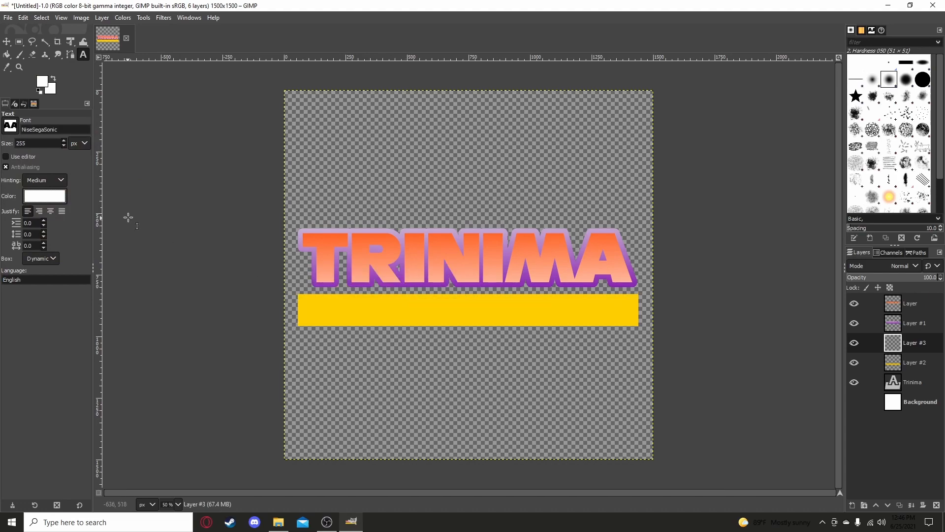
left_click(342, 304)
left_click_drag(299, 300, 638, 325)
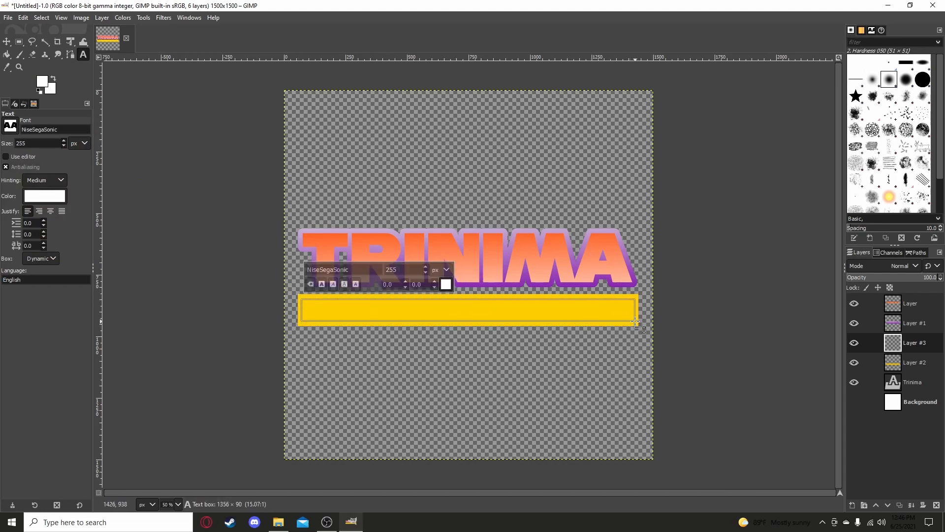
Set the font size to 102 px using a trial letter t, and delete the letter.
type("t")
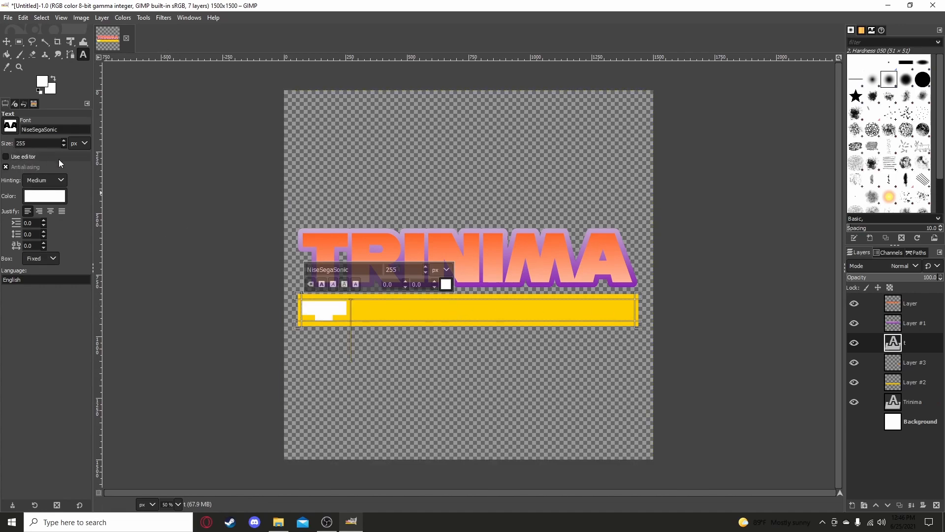
left_click(63, 145)
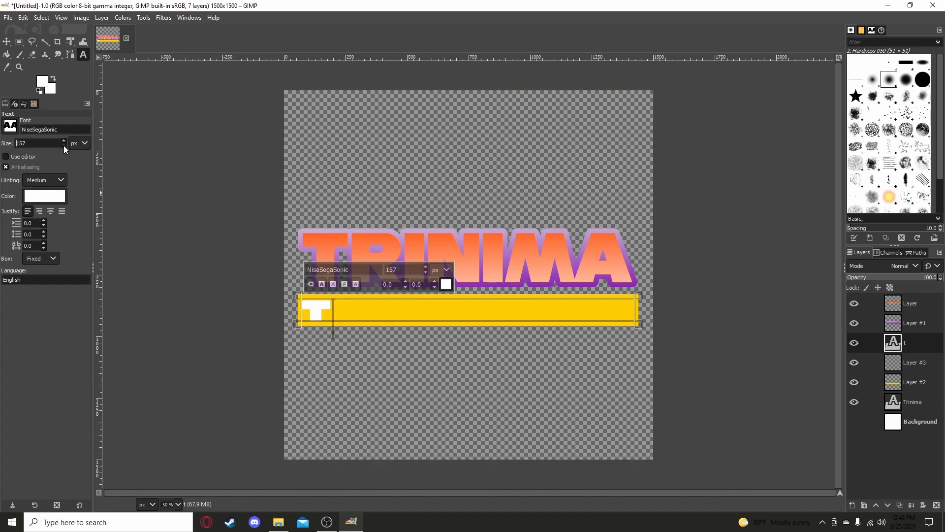
left_click_drag(64, 146, 64, 146)
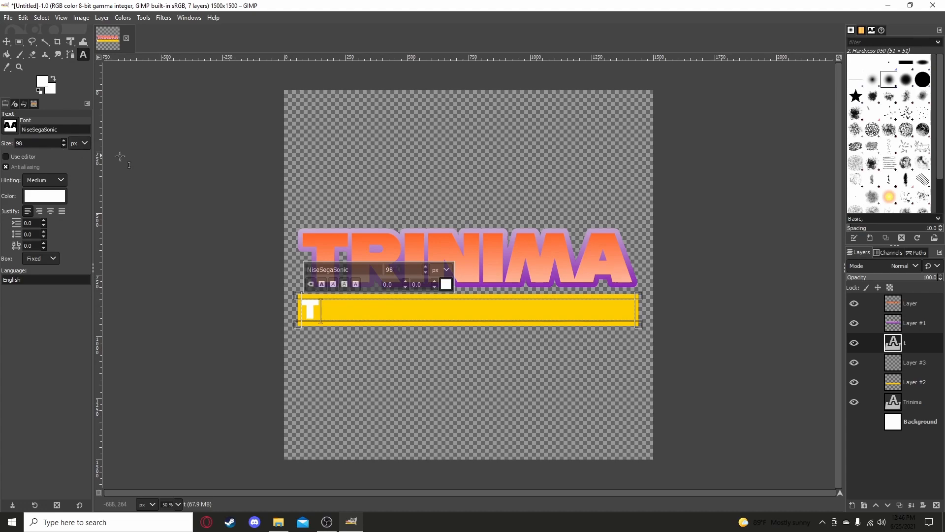
left_click_drag(337, 297, 333, 294)
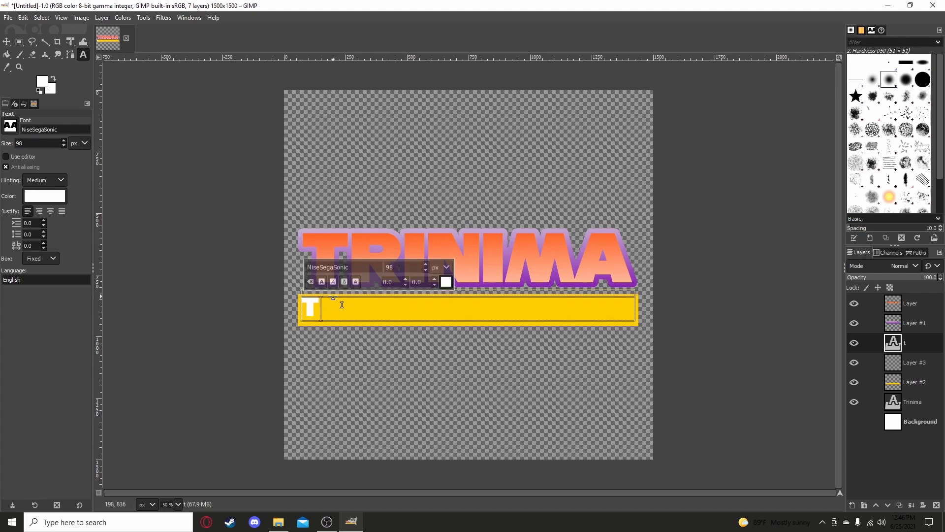
left_click_drag(332, 296, 330, 297)
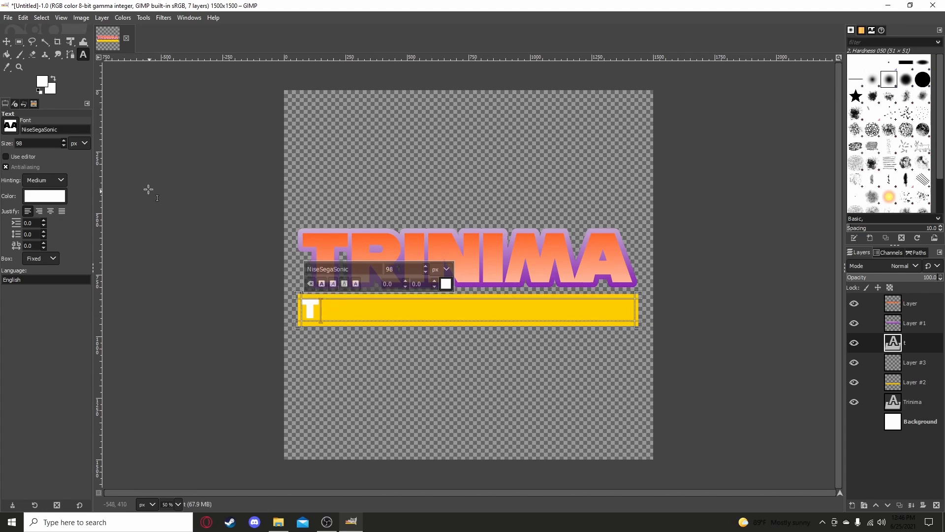
left_click(64, 141)
left_click(64, 141)
left_click(64, 140)
key("BackSpace")
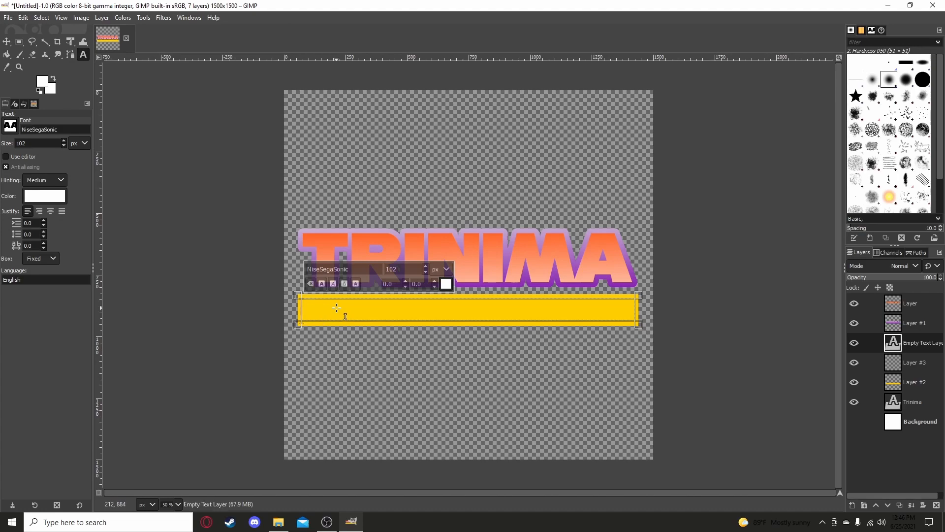
Enter the text Productions in the box and move it towards the middle of the yellow bar.
type("P")
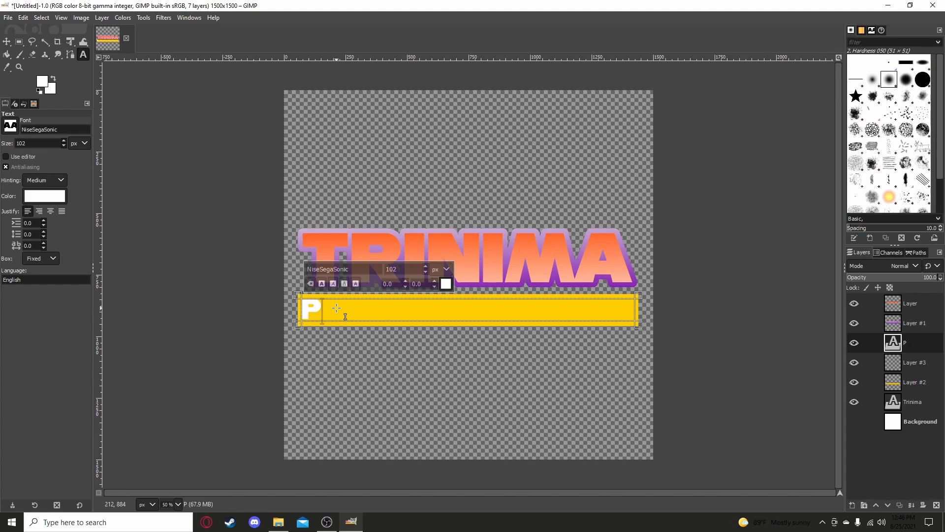
type("roductions")
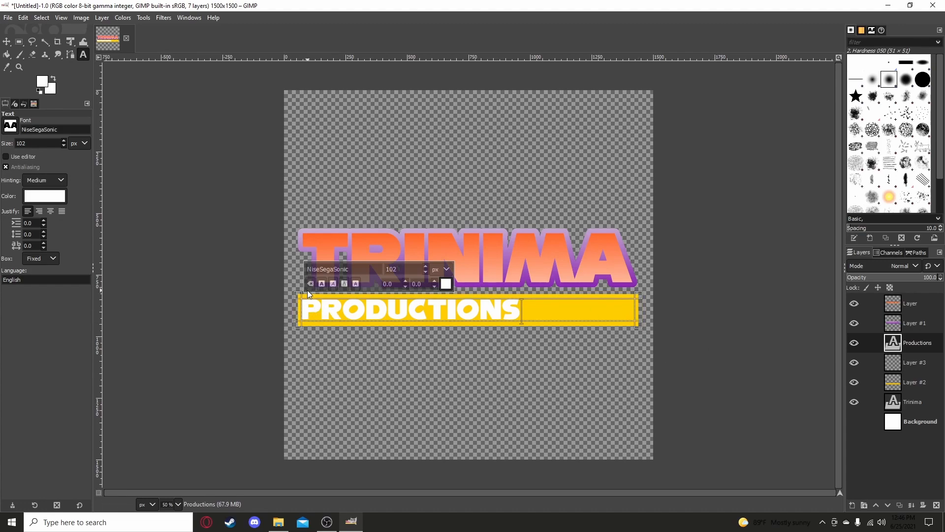
left_click_drag(302, 309, 366, 315)
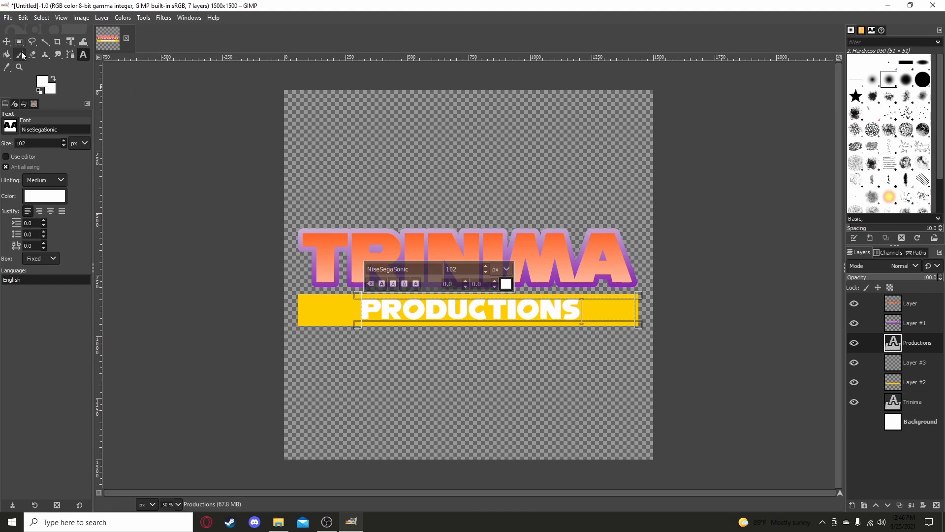
Nudge the yellow bar left and back to its former position.
left_click(7, 41)
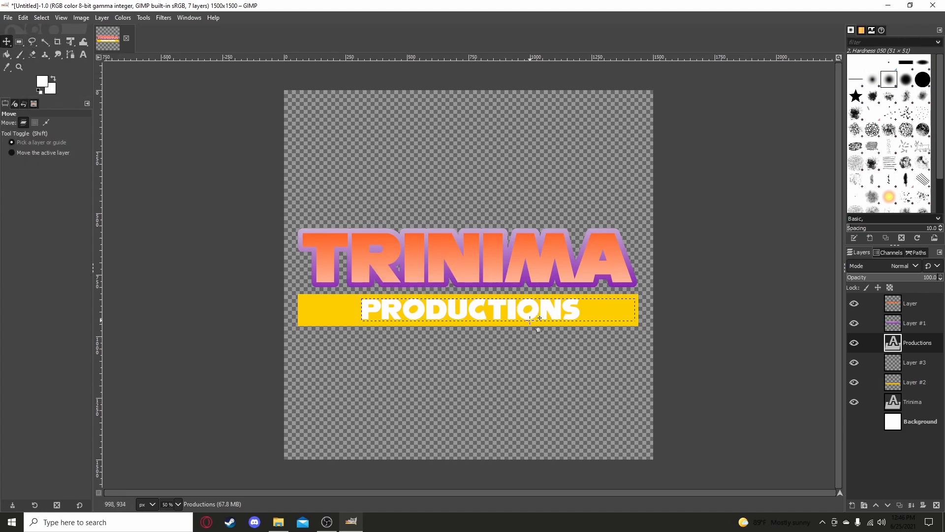
left_click(498, 316)
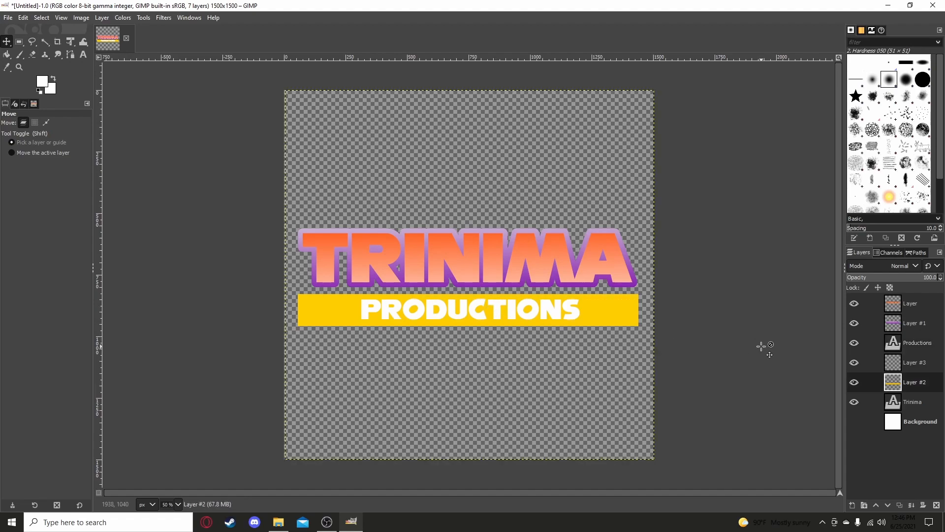
left_click(908, 359)
left_click(499, 320)
key("Left")
key("Left")
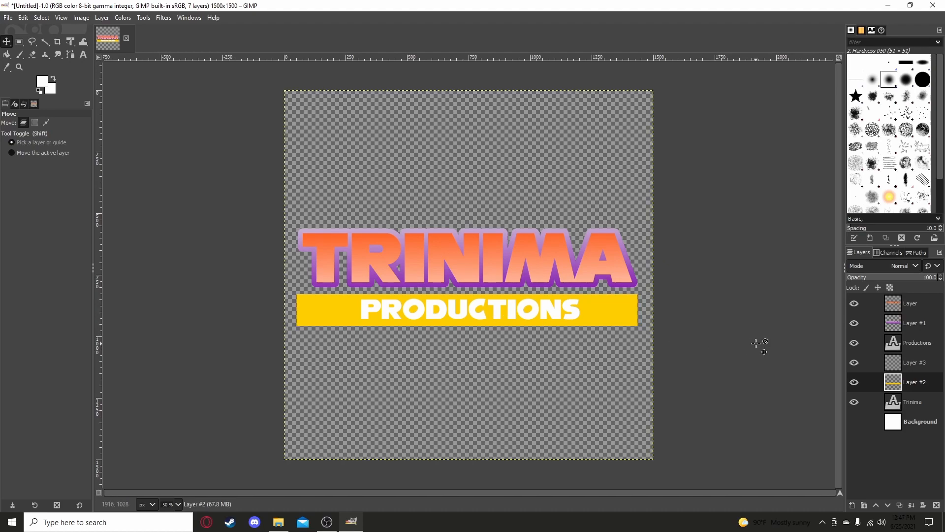
key("Right")
key("Right")
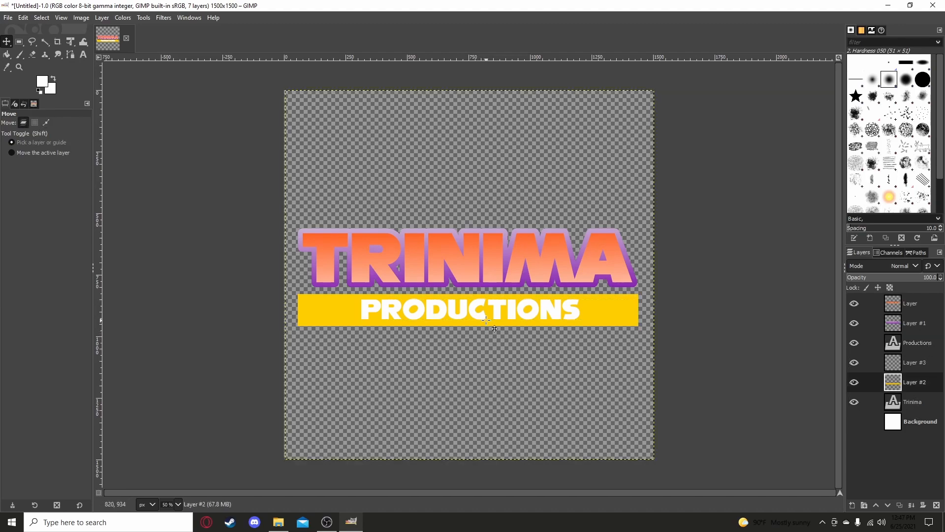
Set the Move tool to move the active layer and nudge the Productions text left to centre it on the bar.
left_click(913, 343)
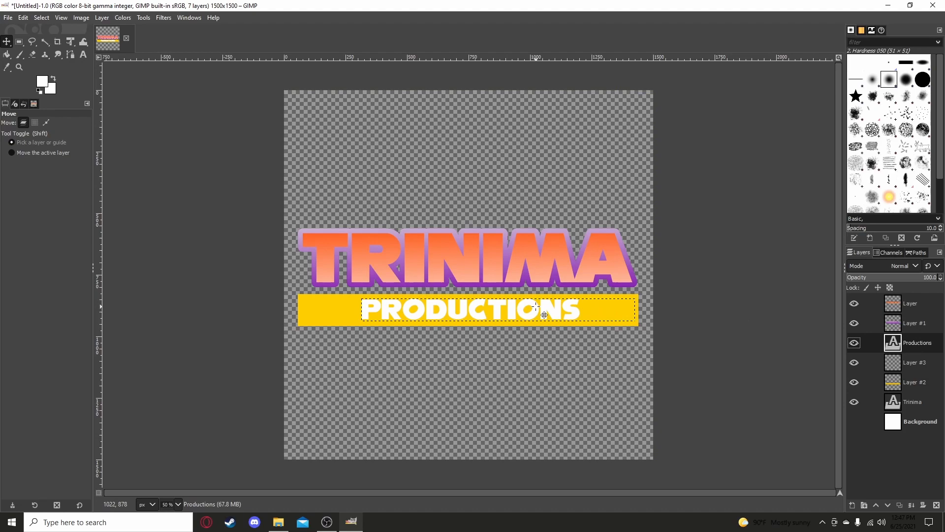
left_click(10, 153)
key("Left")
key("Left")
key("Left")
key("Left")
key("Left")
key("Left")
key("Left")
key("Left")
key("Left")
key("Left")
key("Left")
key("Left")
key("Right")
key("Right")
key("Right")
key("Right")
key("Right")
key("Right")
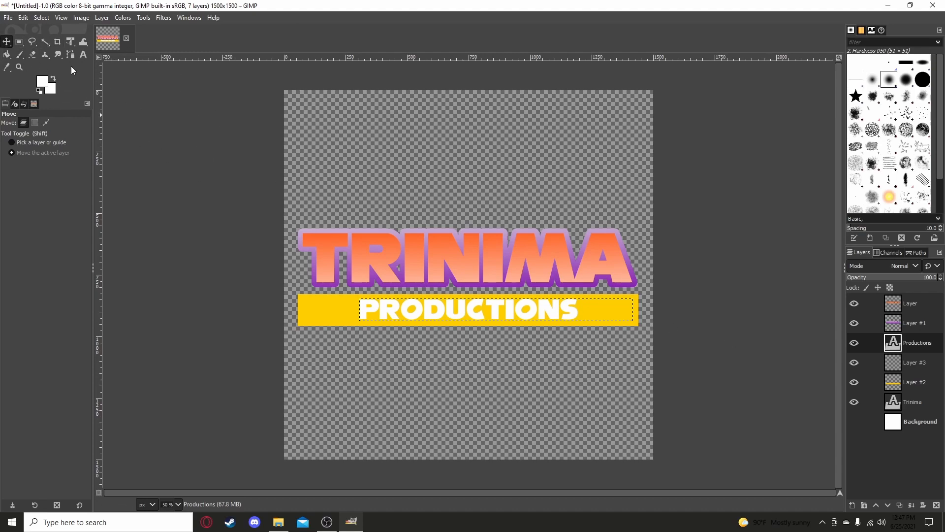
Shrink the Productions text box to fit closely around the word and nudge it slightly left.
left_click(84, 55)
left_click(599, 305)
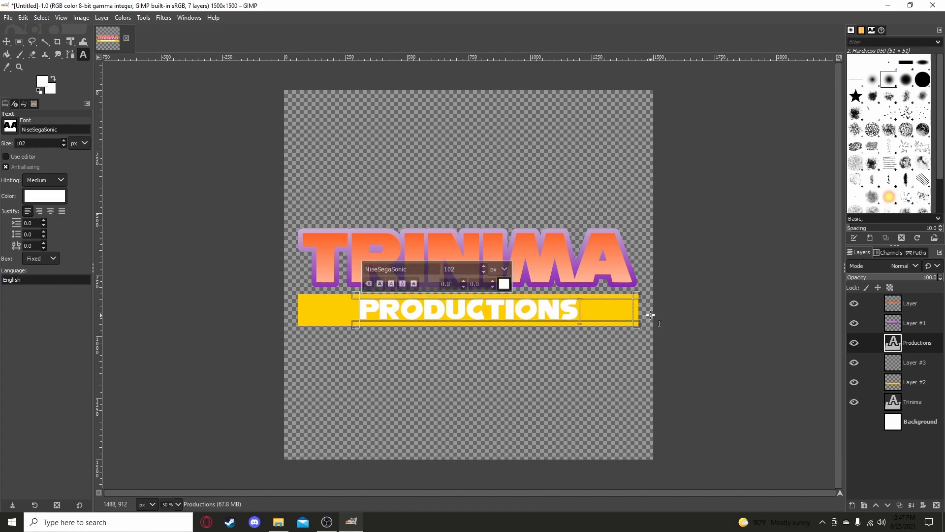
left_click_drag(649, 319, 584, 306)
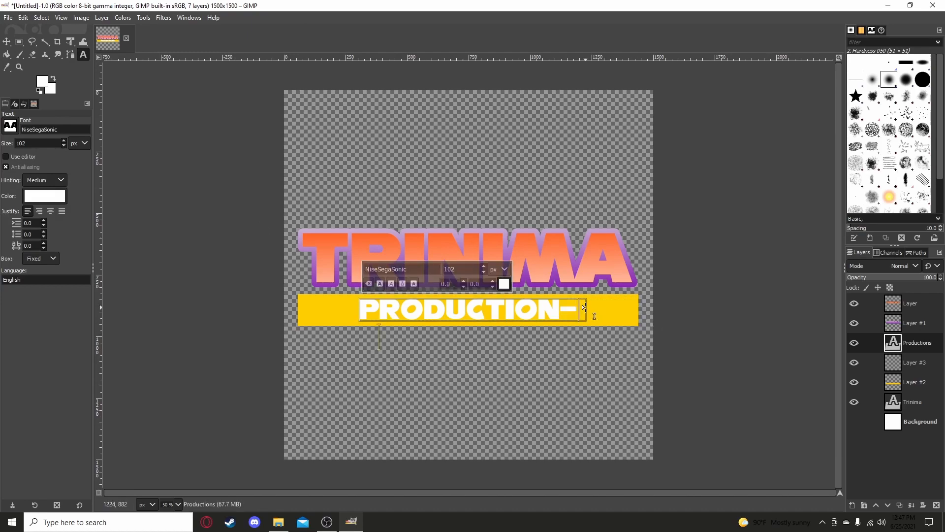
key("ctrl+z")
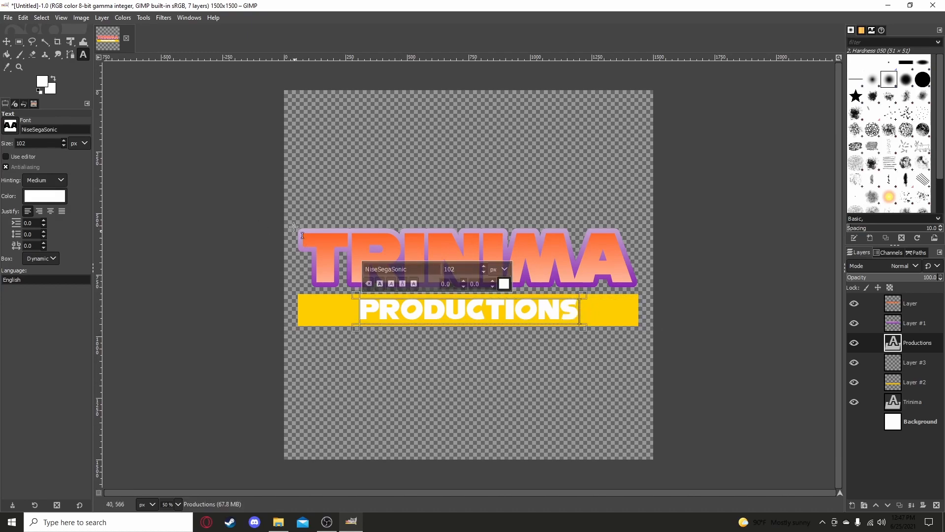
left_click(7, 41)
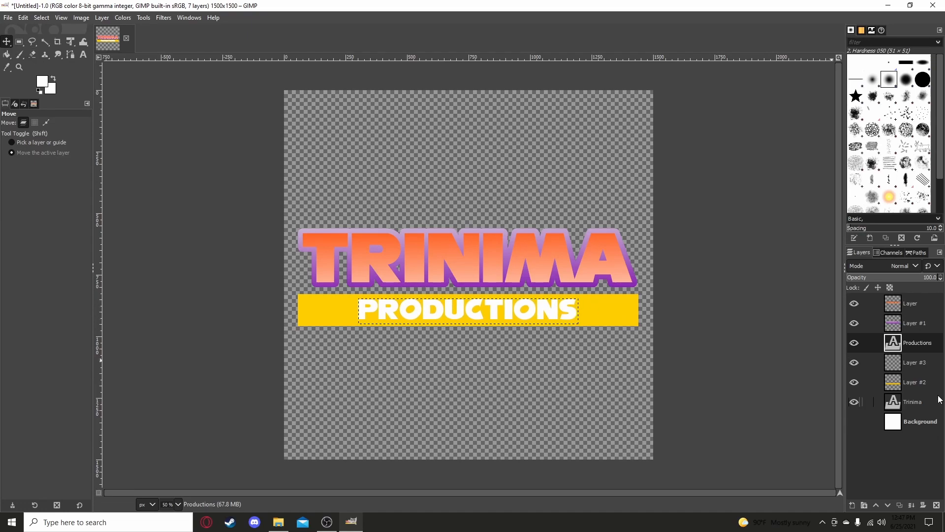
Try drawing the custom purple gradient vertically on the empty layer beneath the Productions text, and cancel it.
left_click(911, 366)
left_click(854, 363)
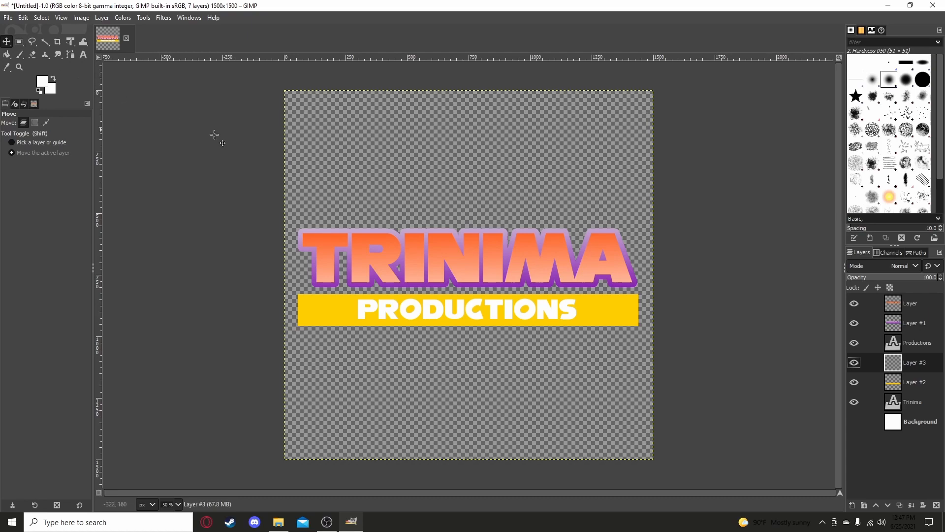
key("g")
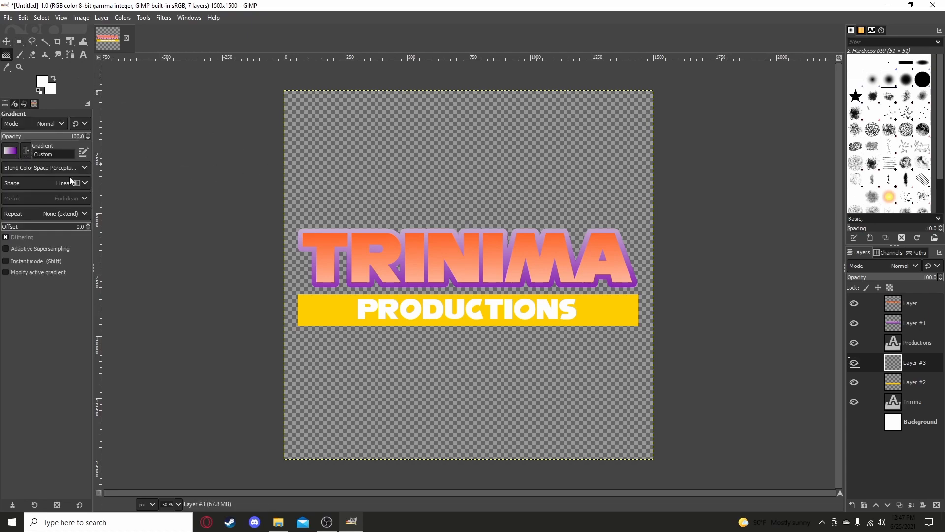
left_click_drag(458, 257, 466, 352)
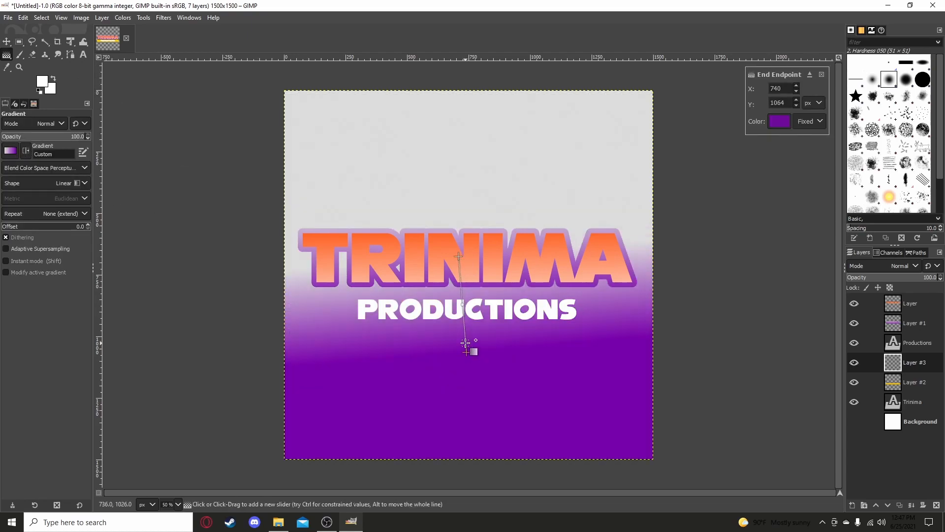
key("Escape")
Select the bar's shape from its layer's alpha and apply the custom purple gradient downwards over about 244 px.
right_click(907, 383)
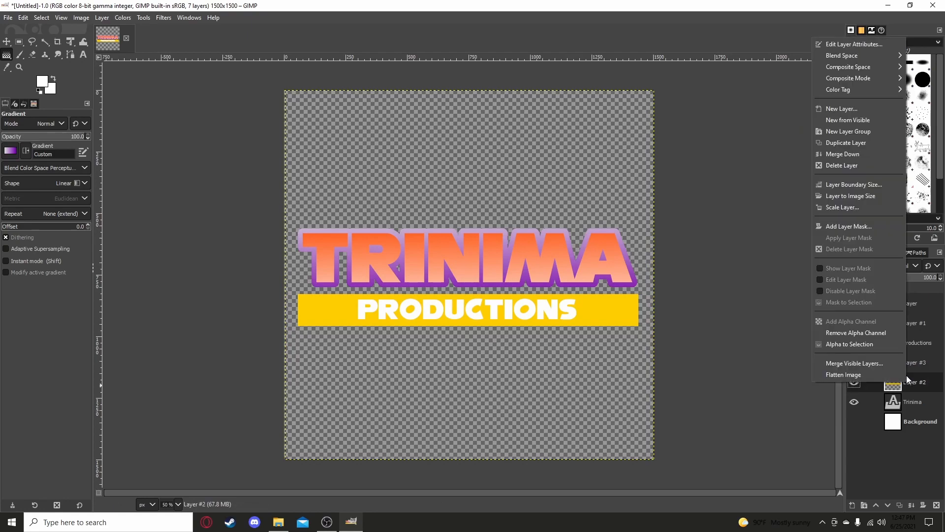
left_click(867, 344)
left_click_drag(478, 279, 479, 339)
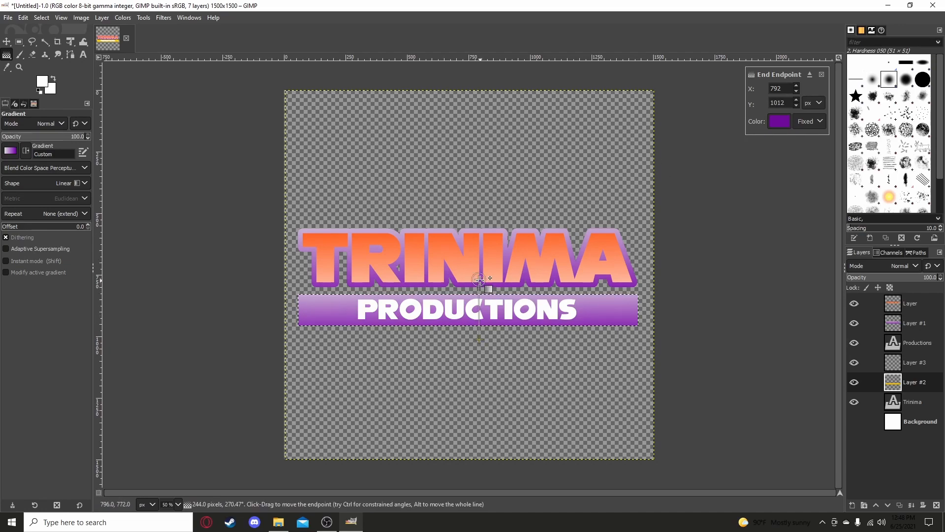
Reverse the bar's gradient to run upwards over about 202 px and set its upper endpoint colour to yellow ffcd00.
left_click_drag(479, 279, 478, 286)
left_click_drag(479, 340, 445, 334)
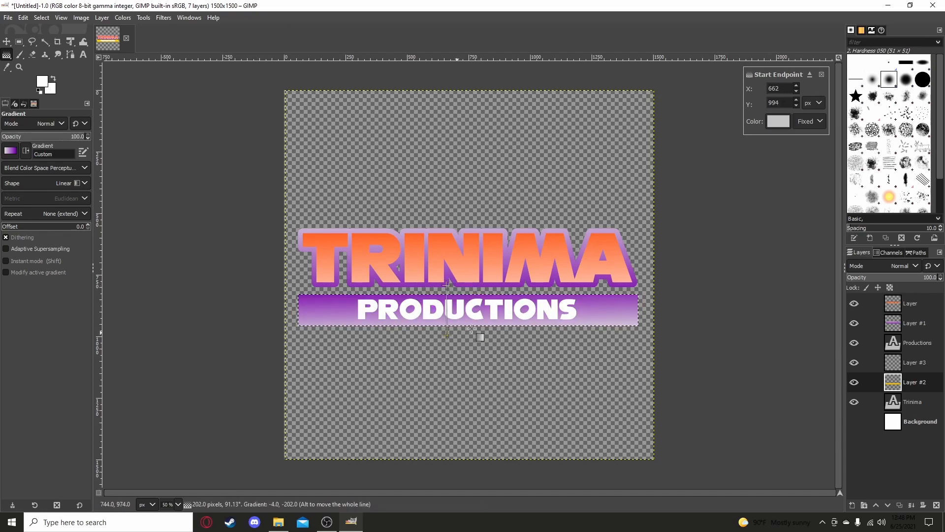
left_click(446, 286)
left_click(779, 120)
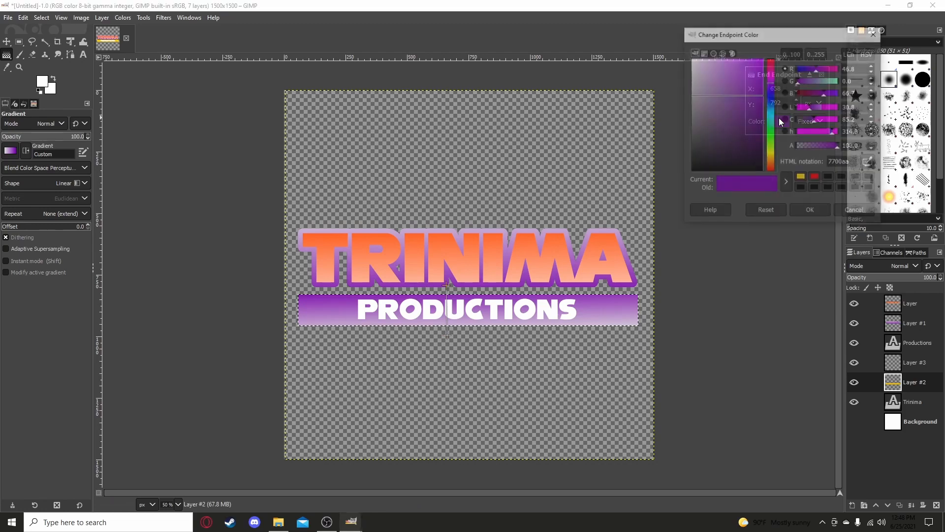
left_click(802, 177)
left_click(810, 211)
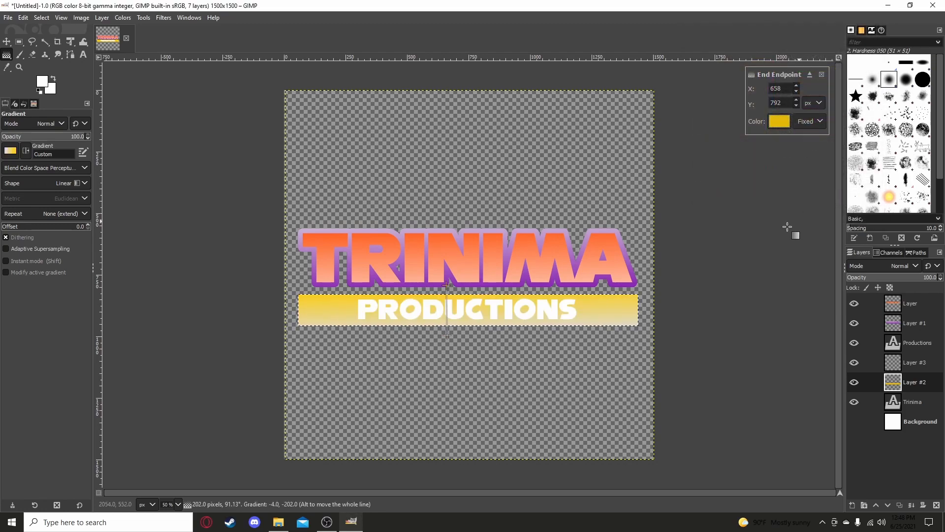
Align the gradient's lower endpoint, set its colour to dark gold 735c00, then apply the gradient to the bar and clear the selection.
left_click(450, 335)
left_click_drag(450, 335, 447, 334)
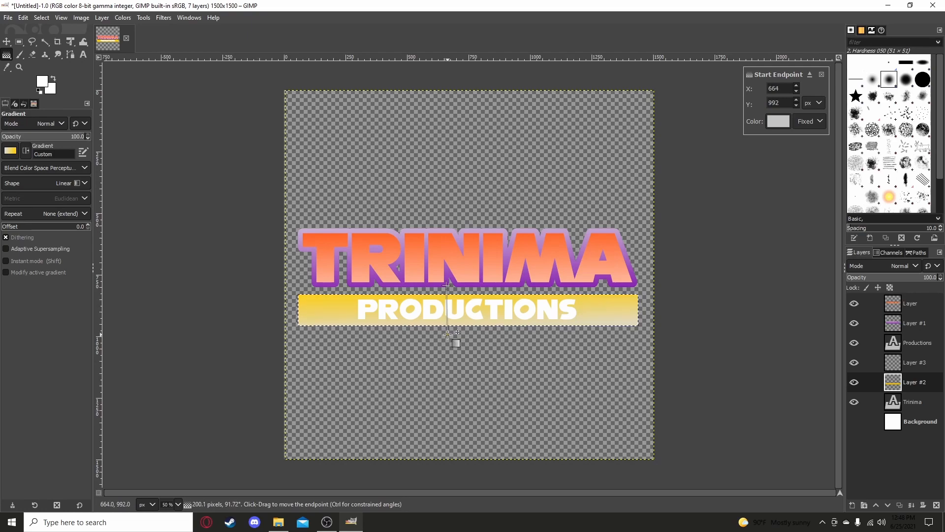
left_click_drag(447, 335, 447, 334)
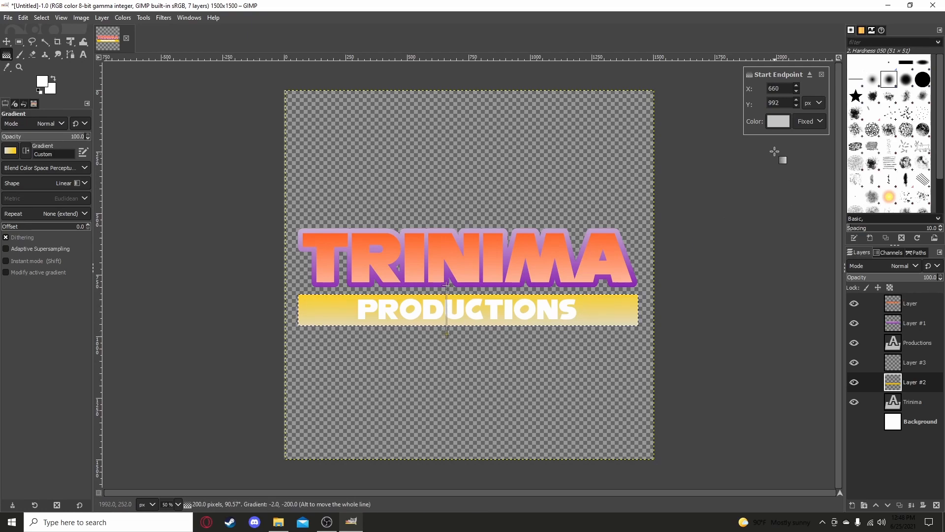
left_click(777, 122)
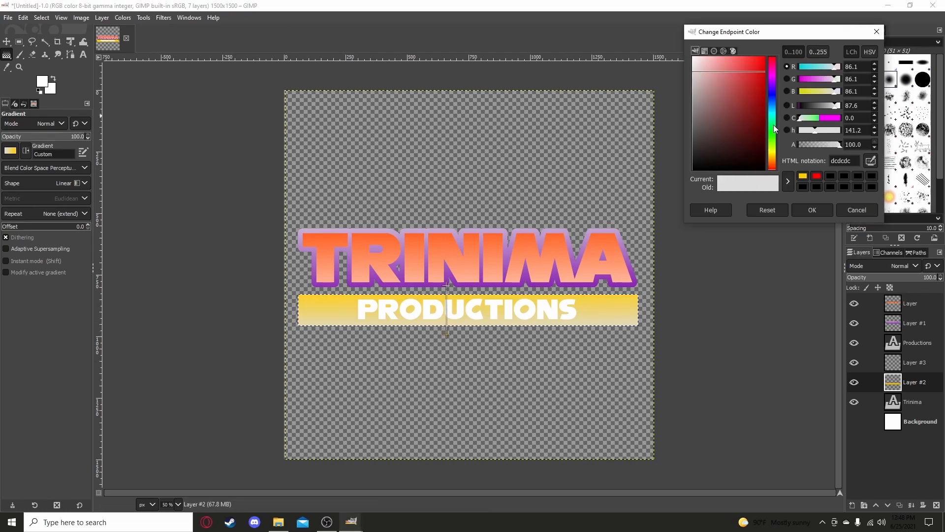
left_click(802, 176)
left_click_drag(749, 130, 790, 119)
left_click(812, 210)
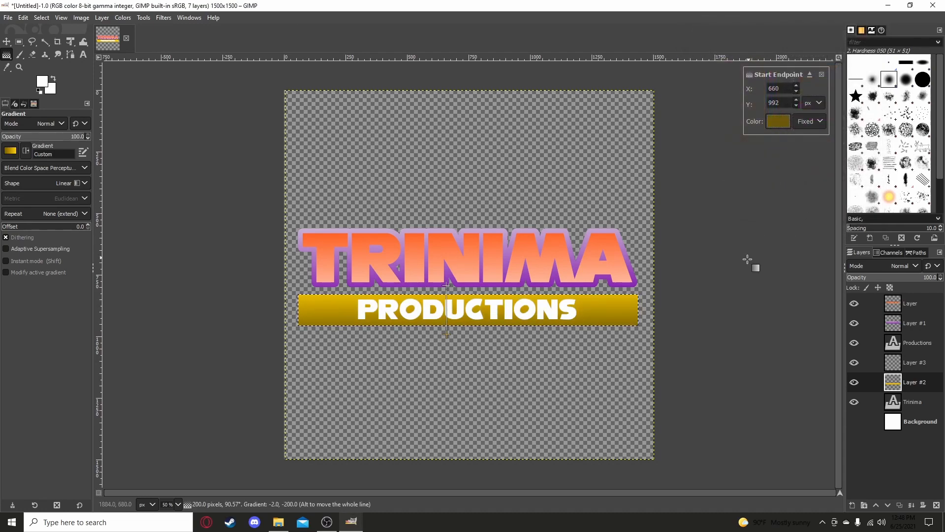
key("Return")
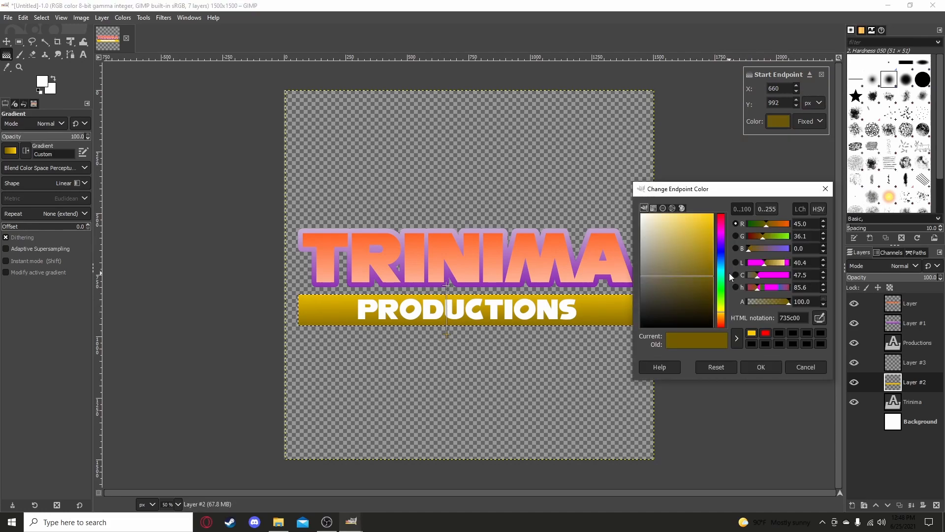
left_click(770, 366)
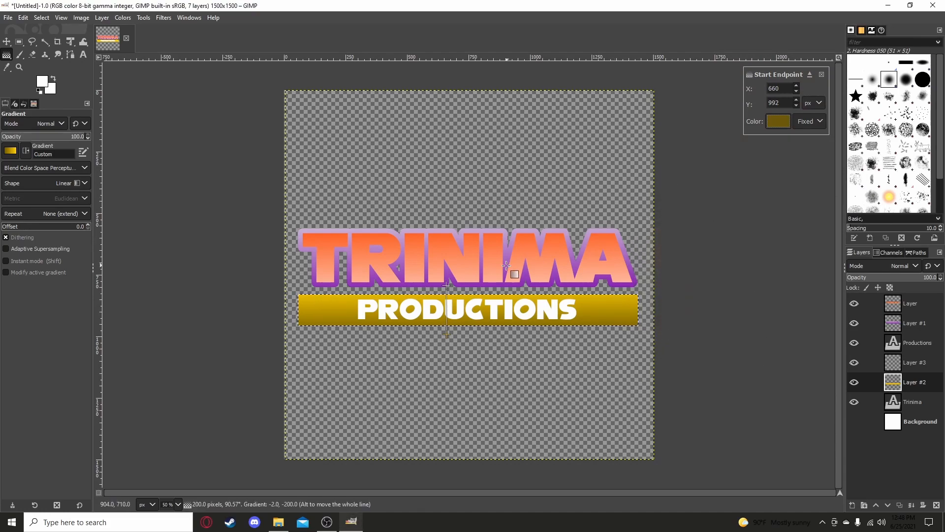
key("Return")
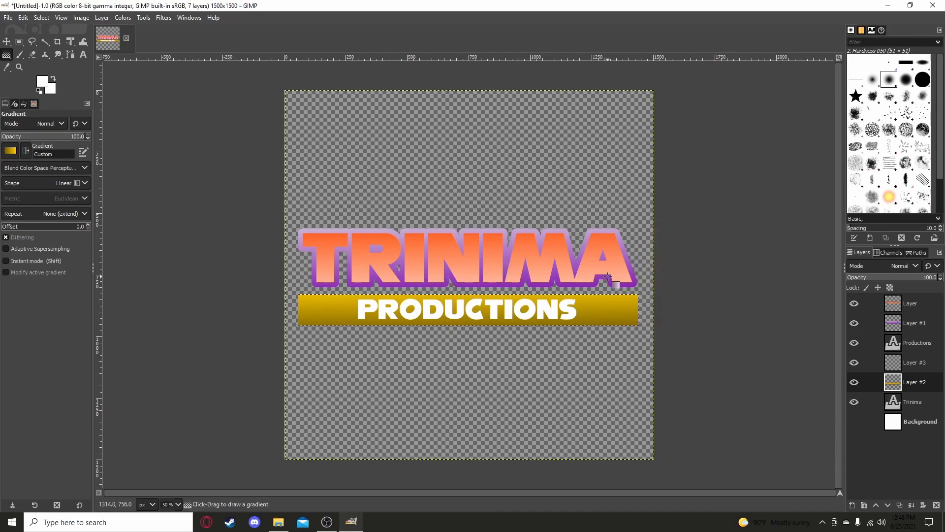
left_click(19, 42)
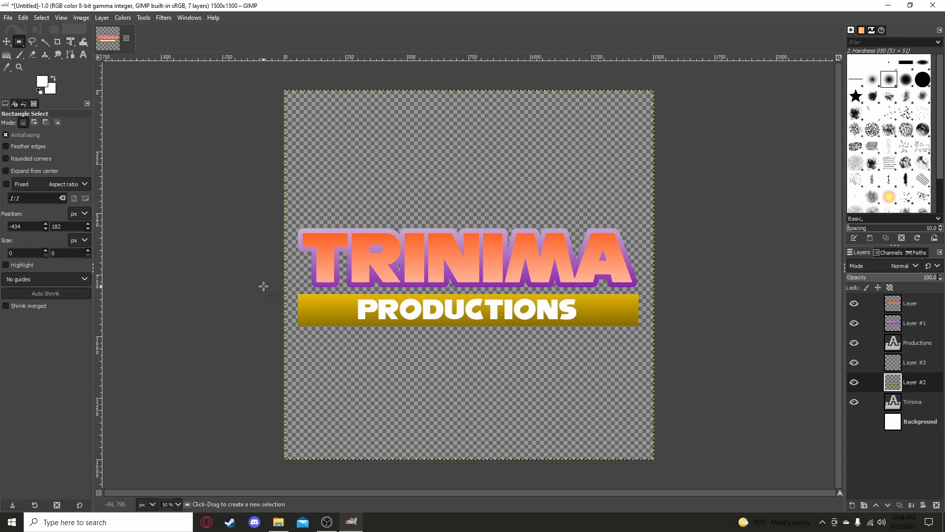
Add an empty layer above the Productions text layer, with the lettering selected from its alpha and the text layer hidden.
left_click(916, 344)
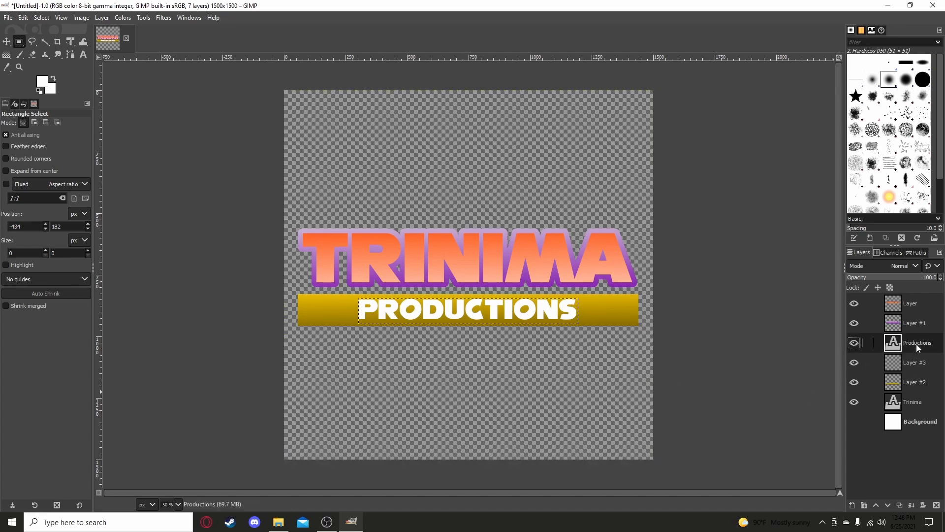
right_click(917, 344)
left_click(861, 364)
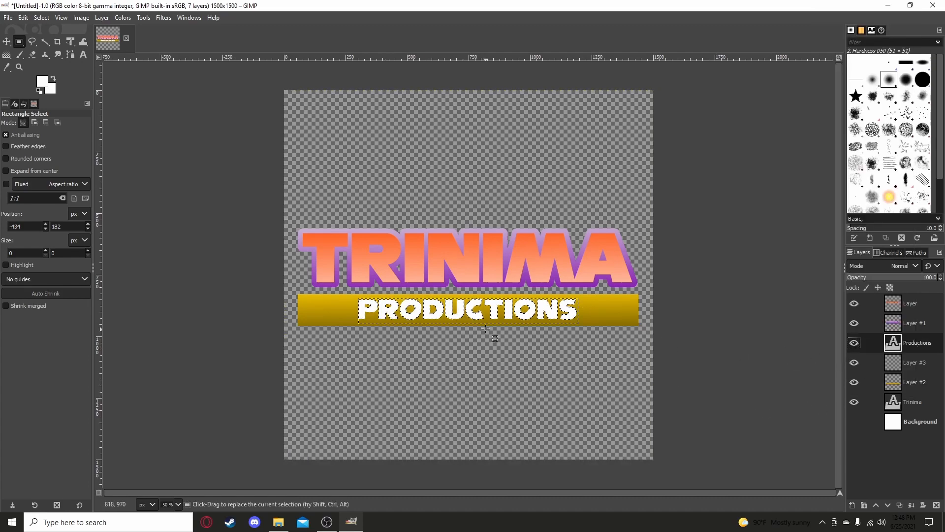
right_click(880, 462)
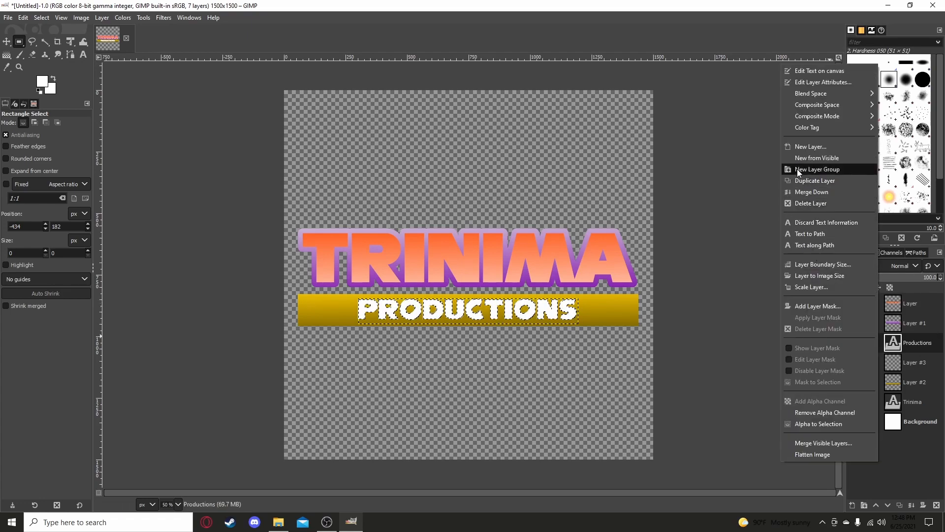
left_click(815, 151)
left_click(870, 275)
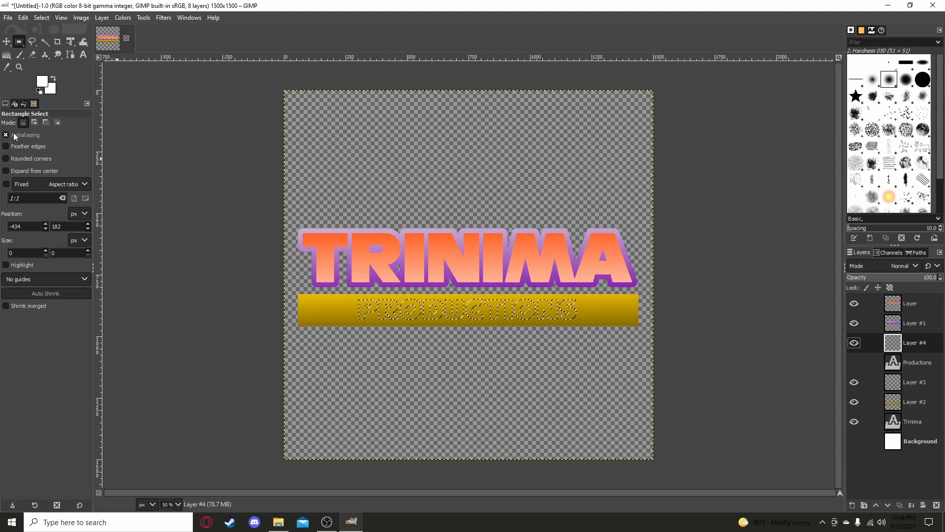
Draw a vertical gradient about 266 px long downwards through the selected Productions lettering and set its start colour to white.
left_click(8, 55)
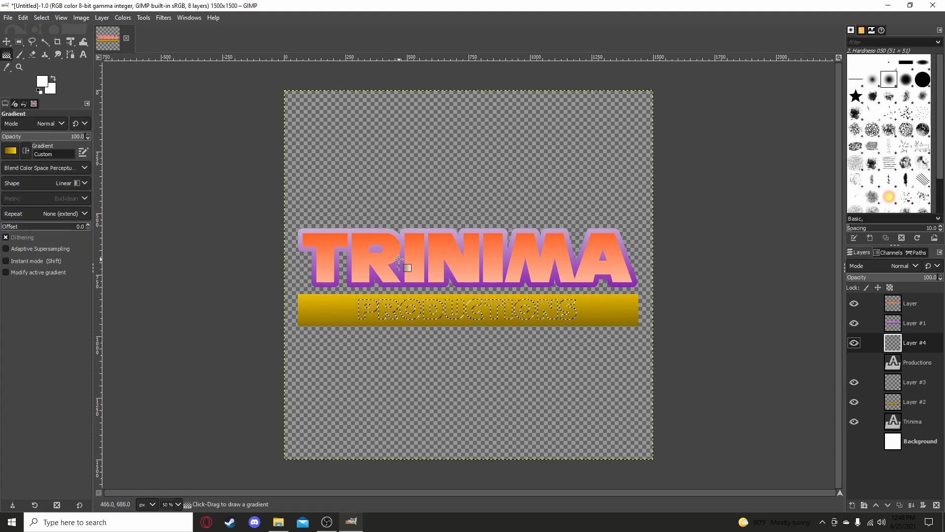
left_click_drag(468, 272, 467, 337)
left_click(468, 272)
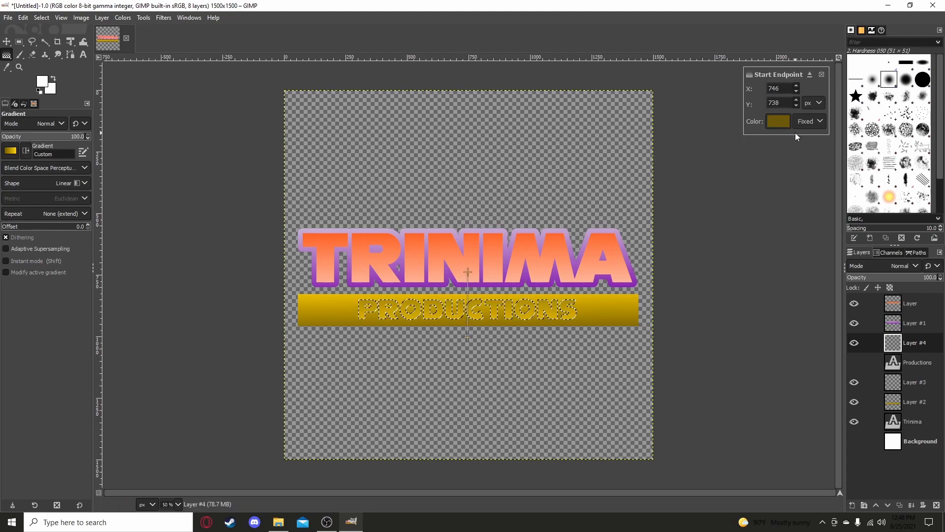
left_click(778, 124)
left_click_drag(706, 81, 670, 46)
Set the end colour of the lettering's gradient to grey 6a6a6a.
left_click(467, 337)
left_click(785, 123)
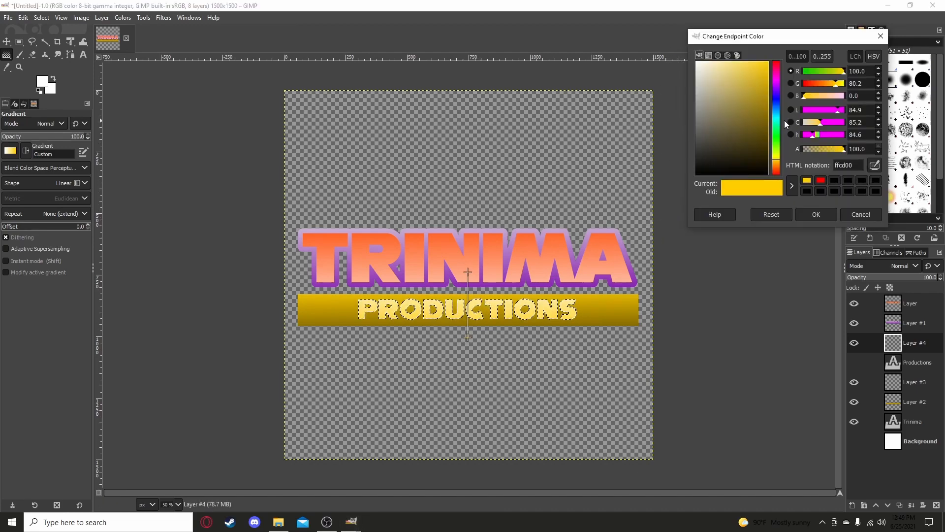
left_click_drag(736, 127, 682, 127)
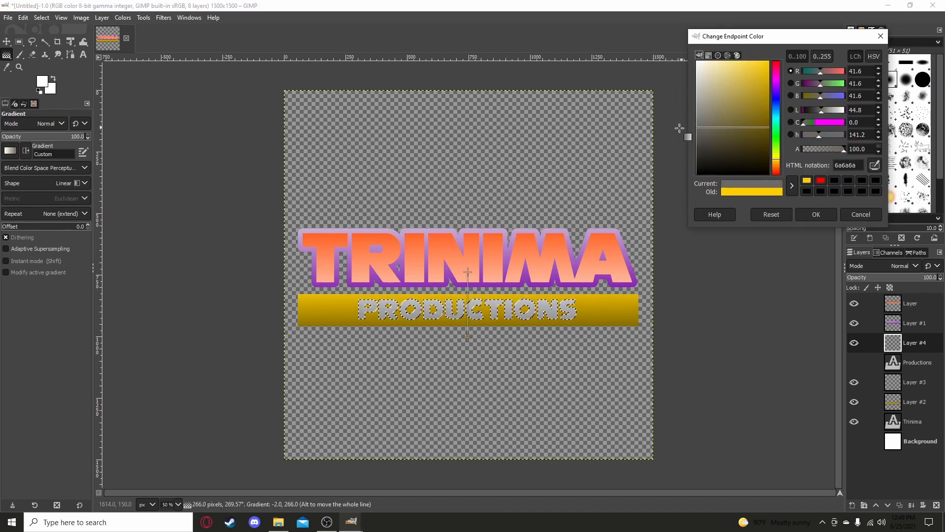
left_click(817, 214)
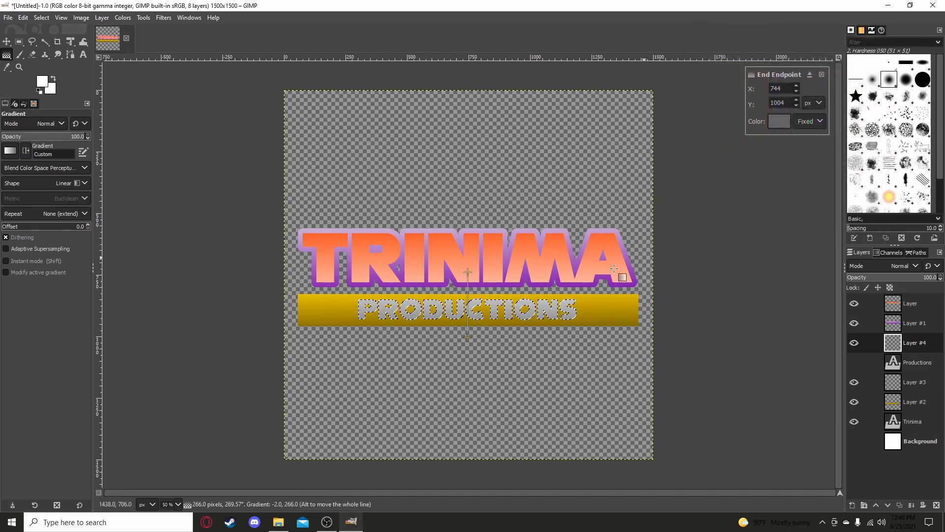
Shorten the lettering's gradient to about 154 px by lowering its start point, apply it and clear the selection.
left_click(468, 279)
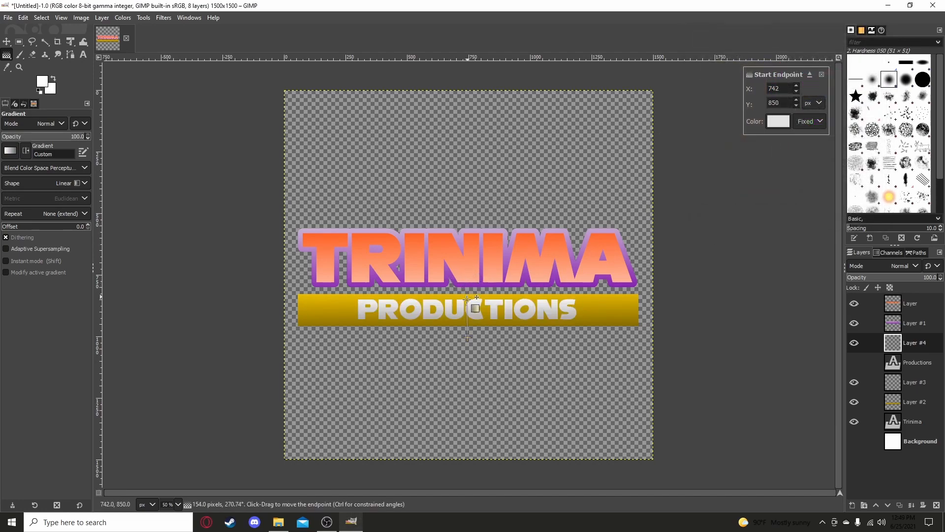
mouse_move(467, 339)
left_mouse_down()
mouse_move(468, 327)
mouse_move(468, 338)
left_mouse_up()
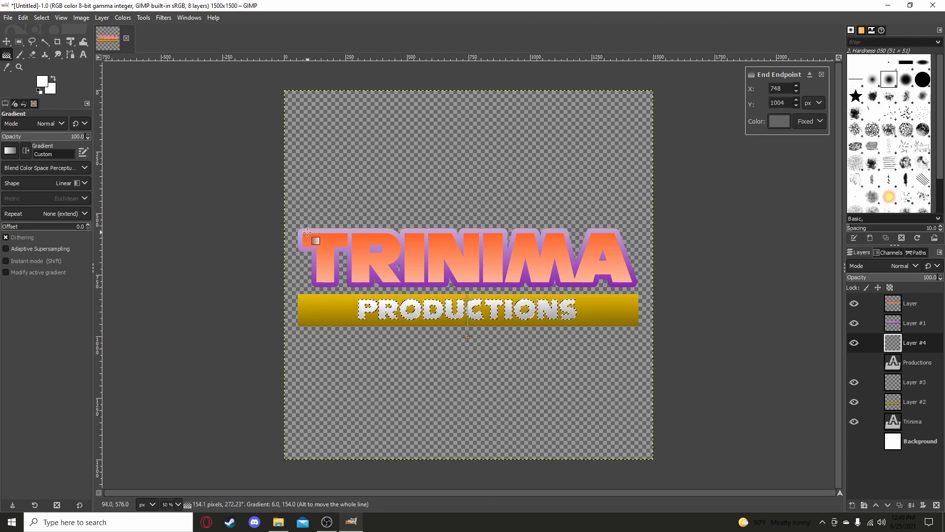
key("Return")
key("r")
left_click(194, 139)
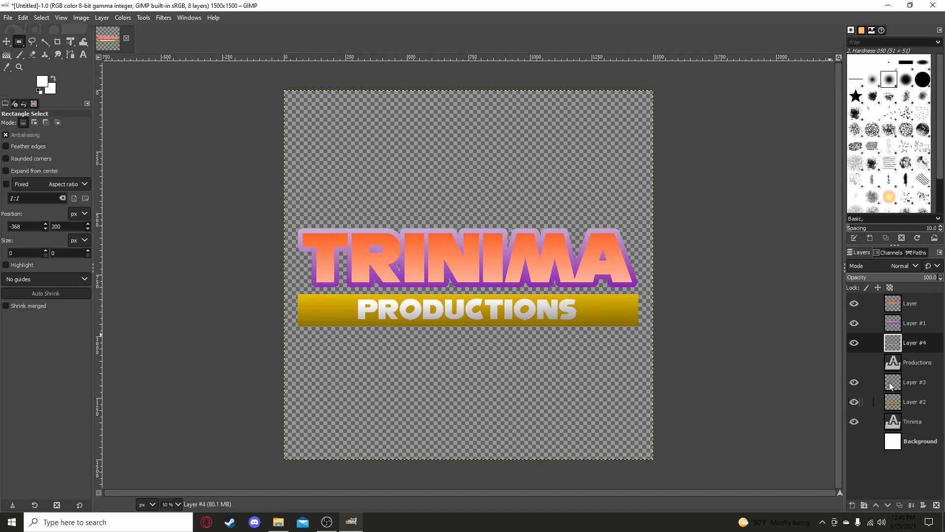
right_click(907, 304)
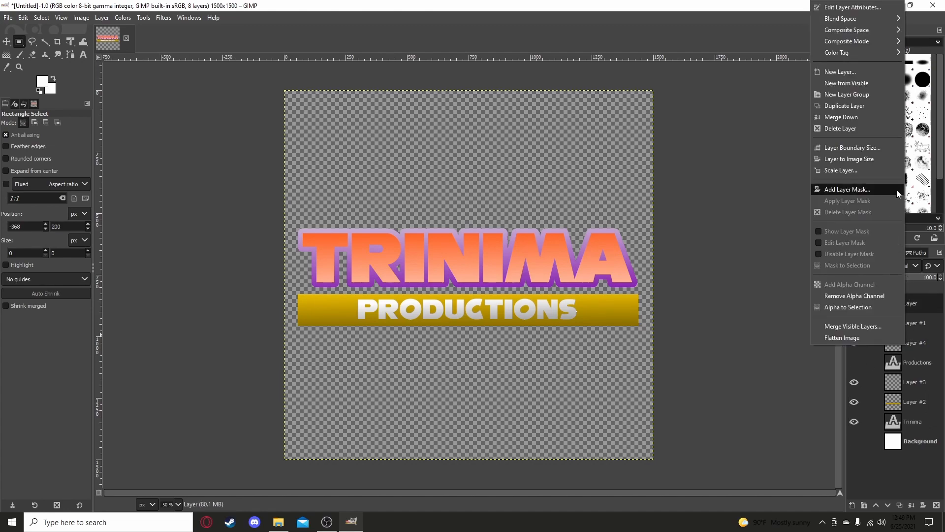
left_click(758, 262)
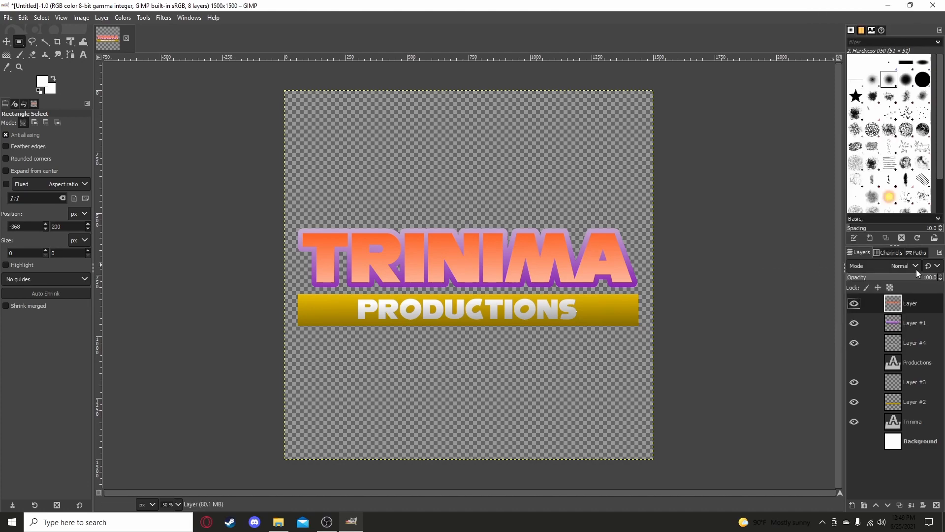
Start saving the image and choose the Gimp Files folder on the System (S:) drive as its location.
left_click(8, 18)
left_click(31, 118)
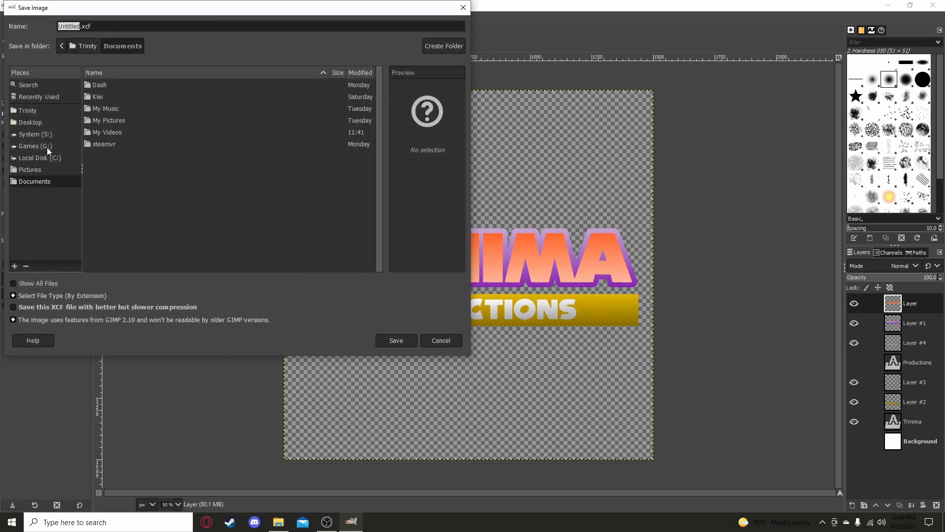
left_click(33, 136)
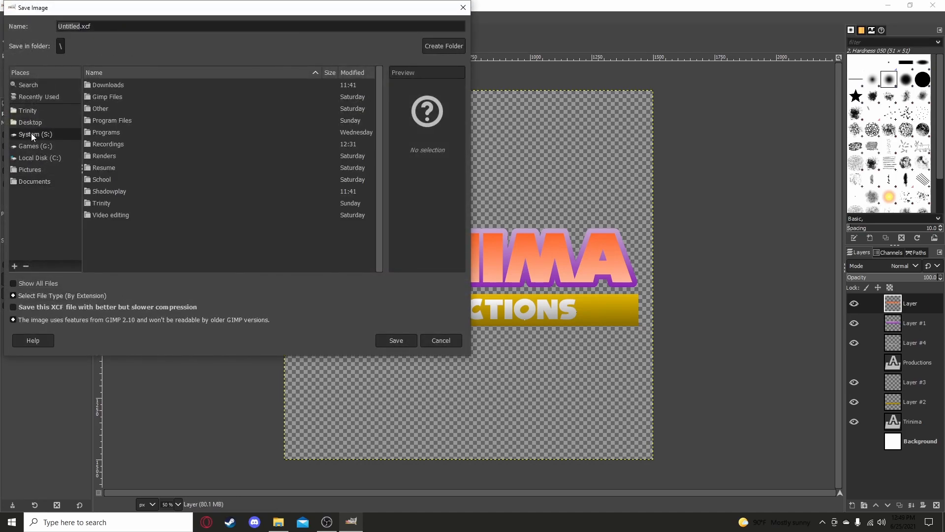
double_click(108, 96)
Name the project file Trinima_Productions.xcf and save it.
left_click(76, 27)
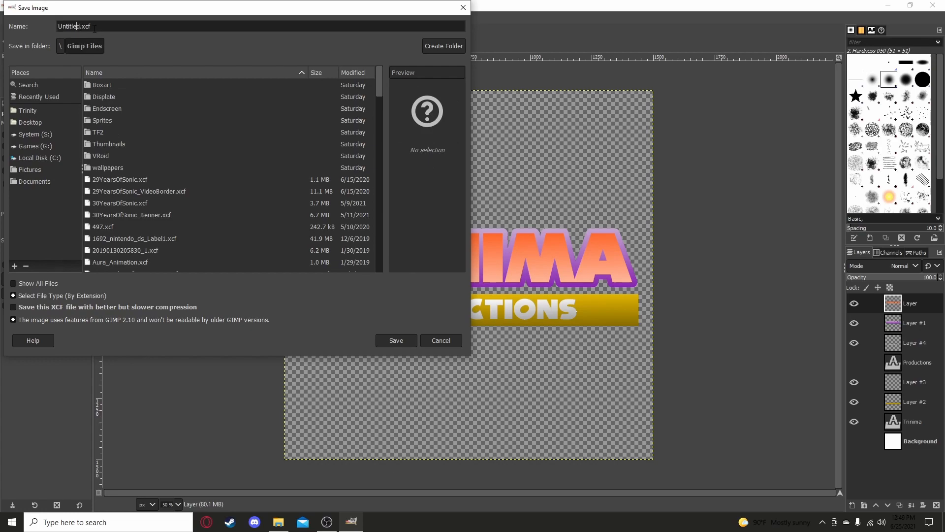
key("BackSpace")
key("BackSpace")
key("BackSpace")
key("BackSpace")
key("BackSpace")
key("BackSpace")
key("BackSpace")
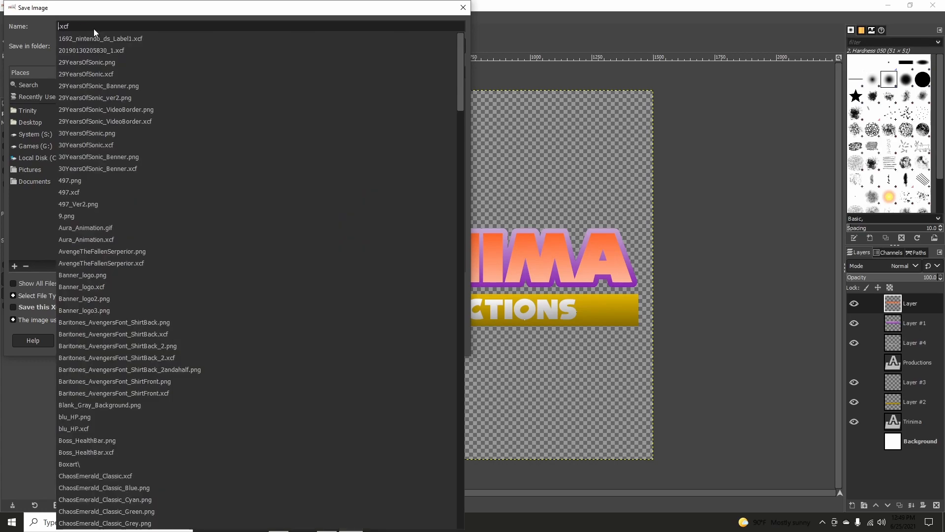
type("Trinima")
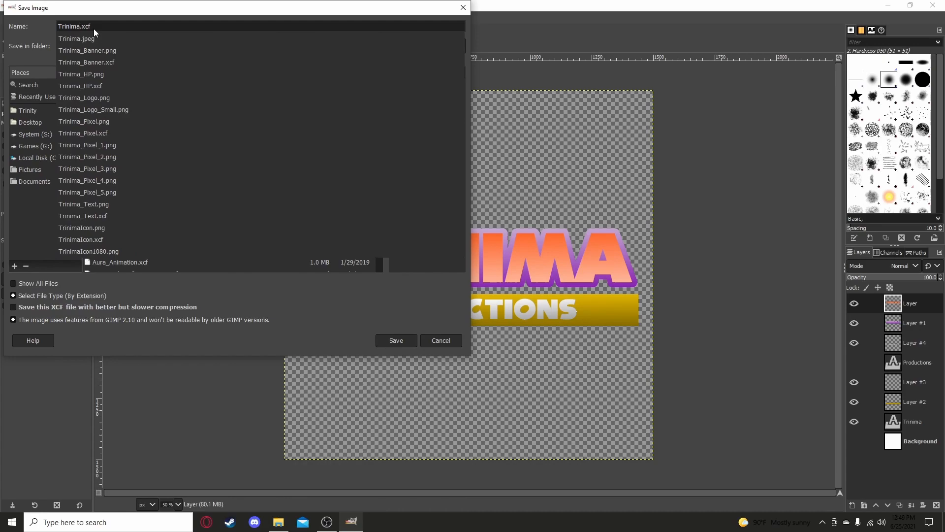
type("_Pro")
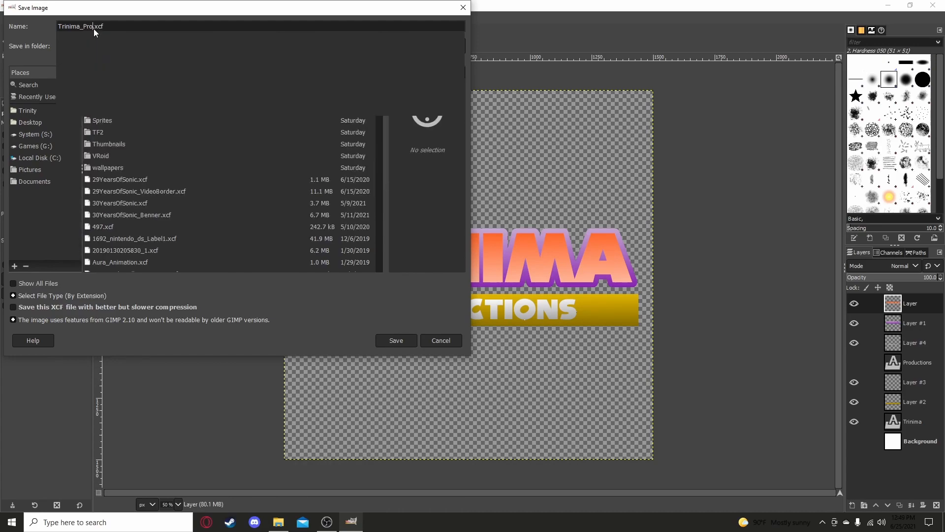
type("ductui")
key("BackSpace")
key("BackSpace")
type("ions")
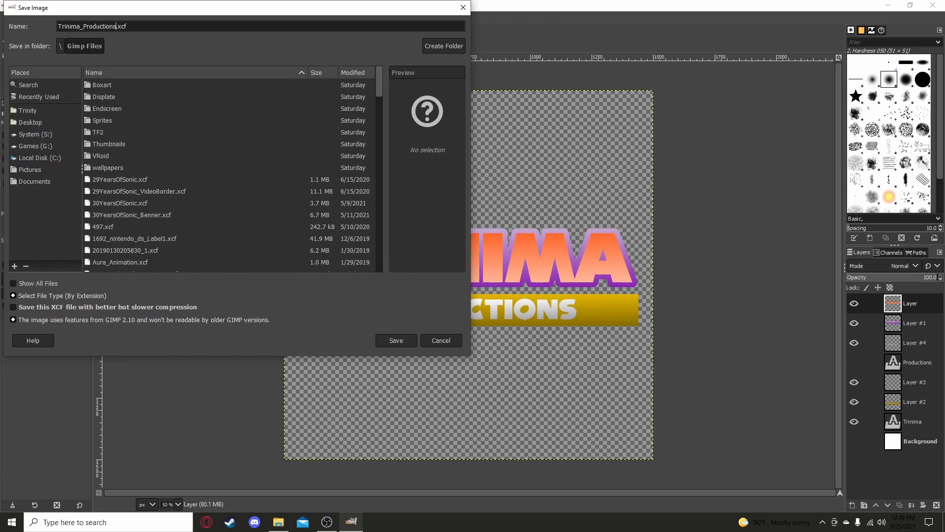
left_click(394, 341)
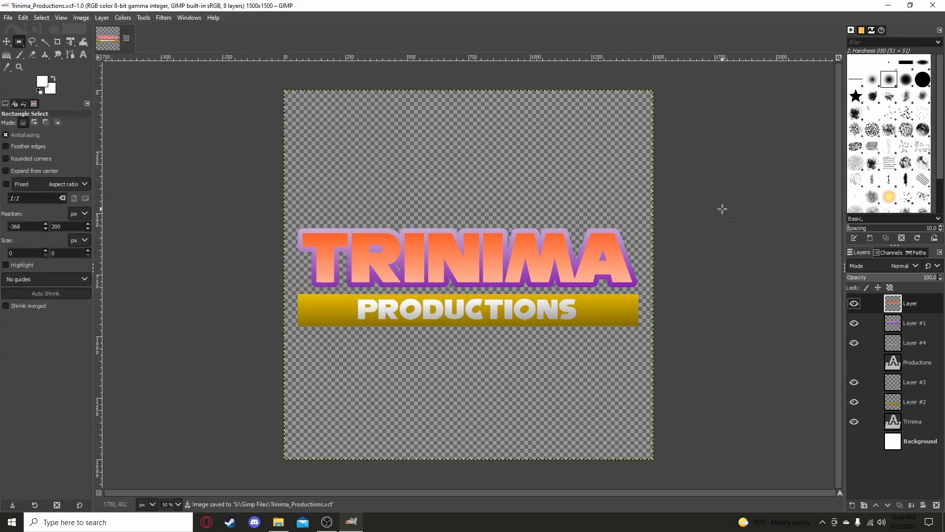
Merge all visible layers of the logo into a single layer.
right_click(902, 305)
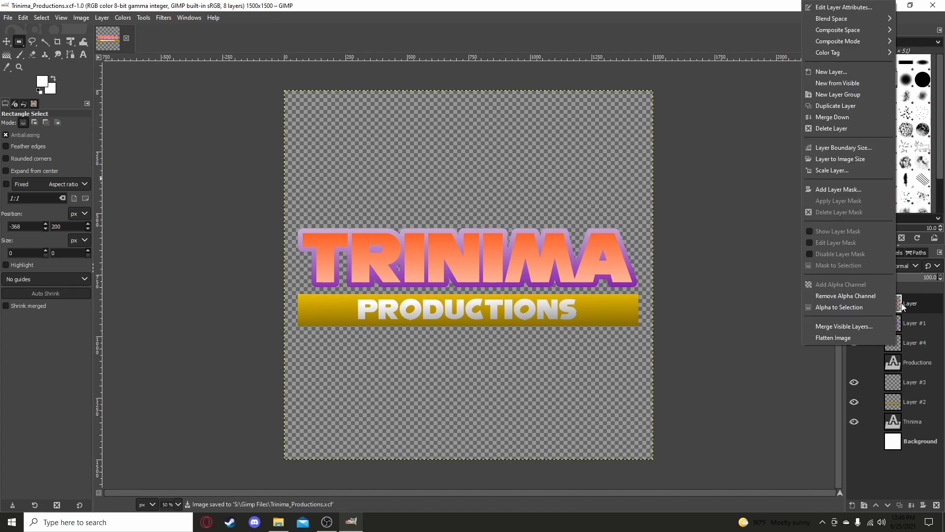
left_click(875, 326)
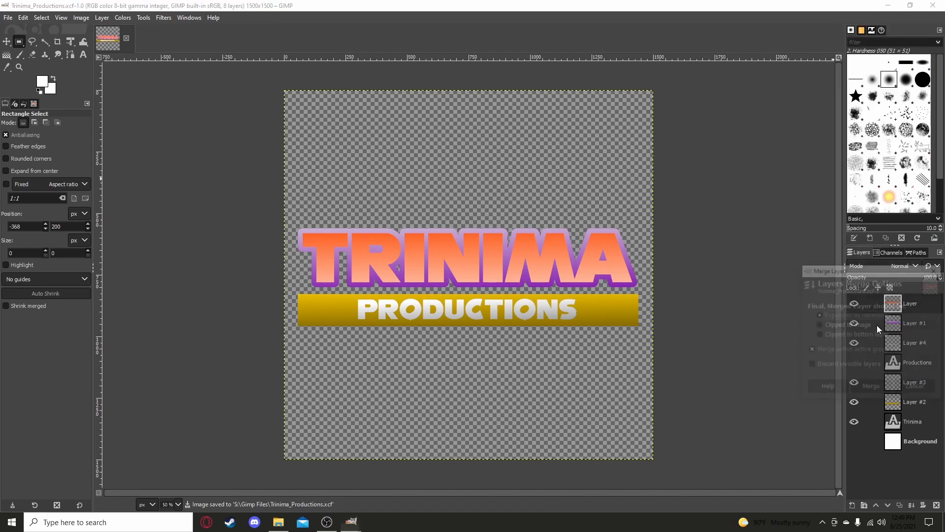
left_click(873, 389)
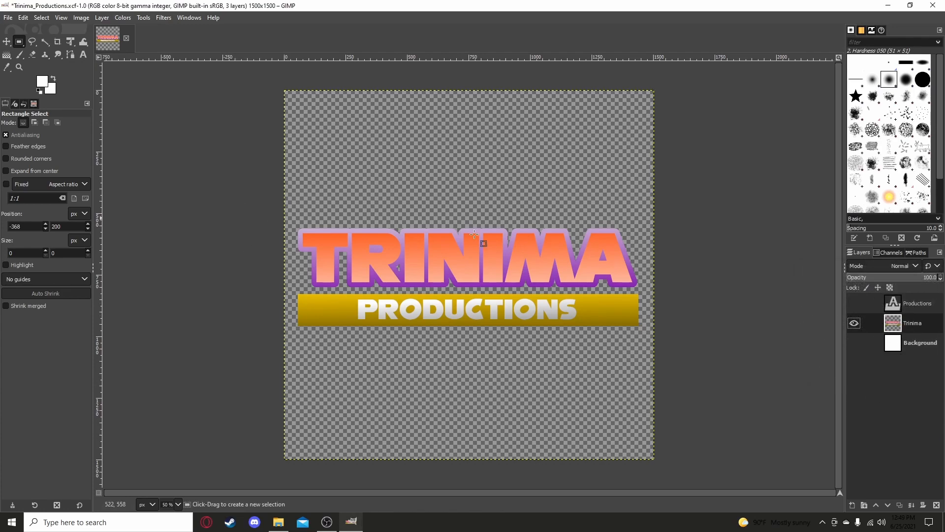
Try moving the merged logo as one piece on the canvas and undo the move.
left_click(6, 42)
left_click_drag(354, 252, 435, 268)
key("ctrl+z")
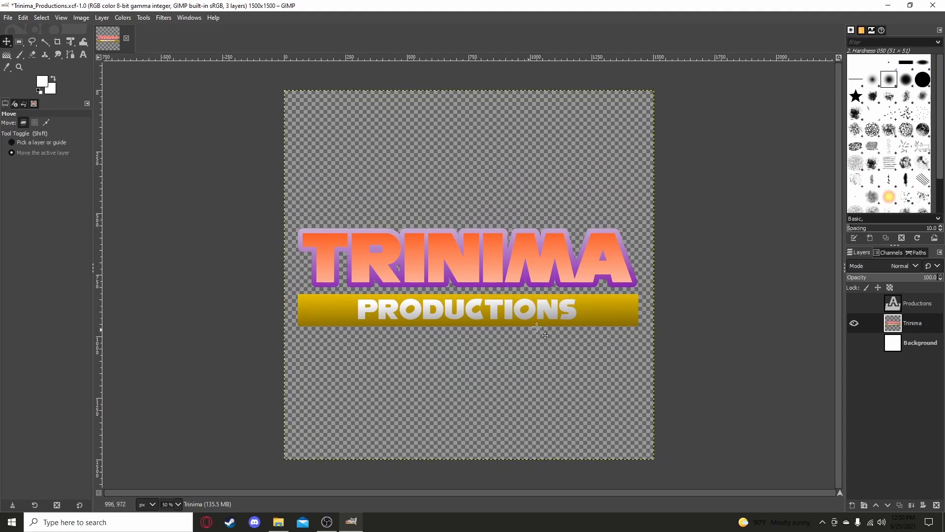
Select the merged logo from its layer's alpha, crop the image to that selection and clear the selection.
right_click(890, 325)
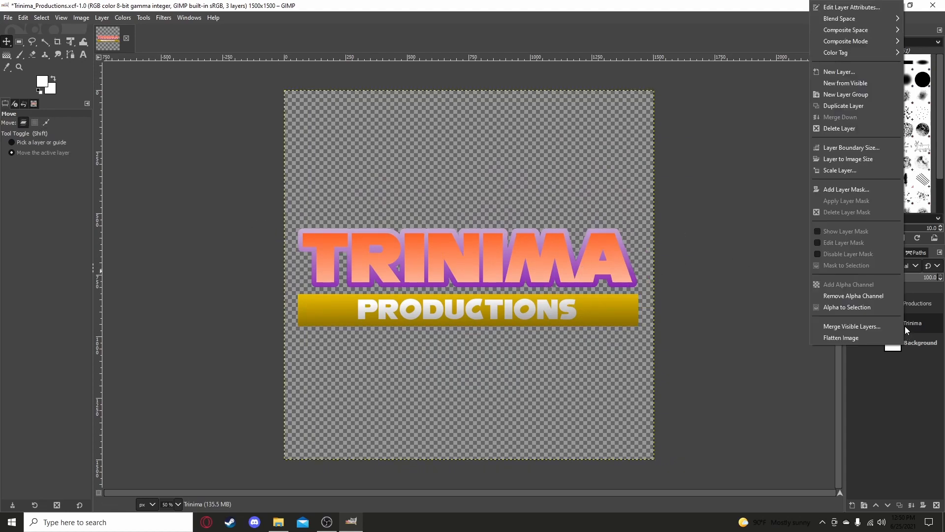
left_click(862, 310)
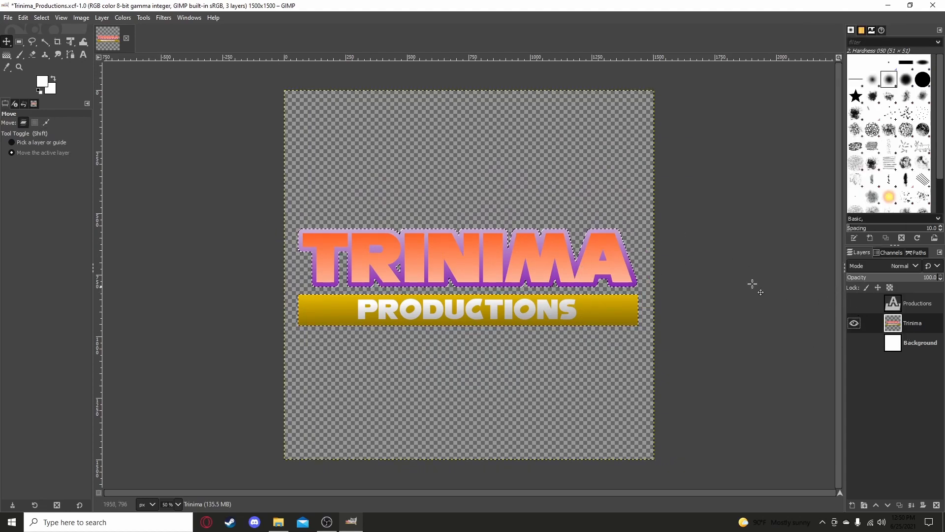
left_click(81, 18)
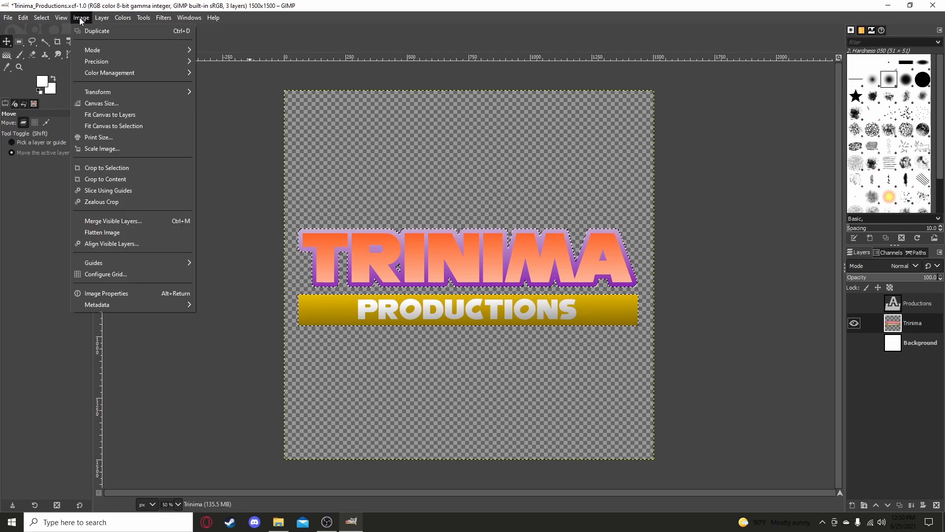
left_click(123, 167)
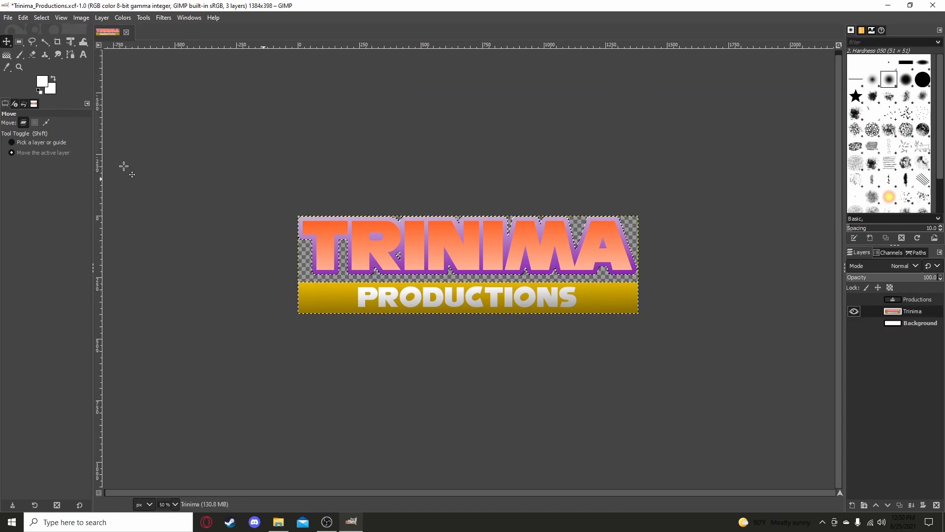
left_click(20, 41)
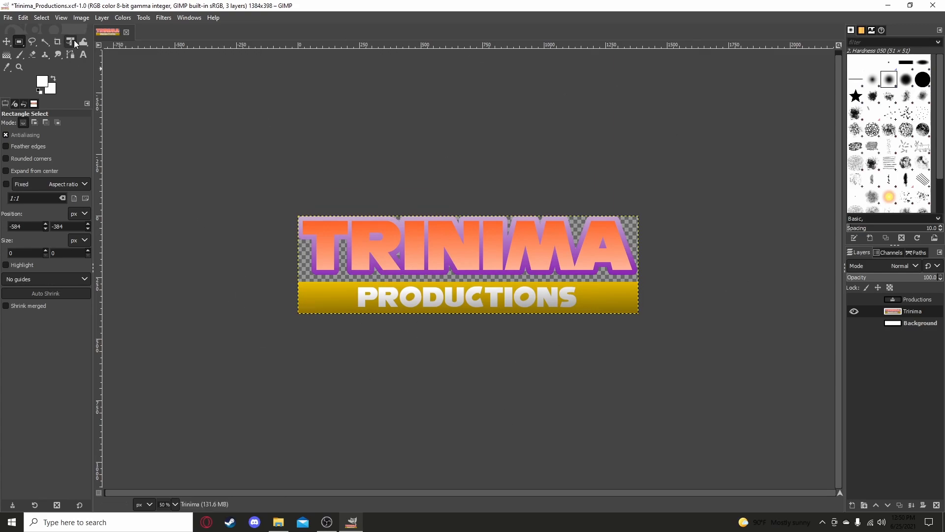
Save the project and export the logo as Trinima_Productions.png to the Gimp Files folder with the offered PNG options.
left_click(9, 21)
left_click(59, 101)
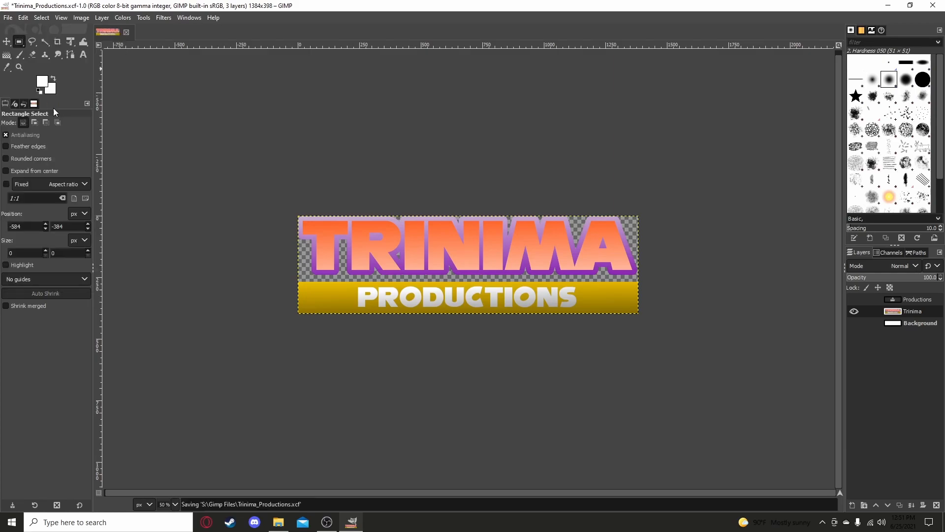
left_click(7, 19)
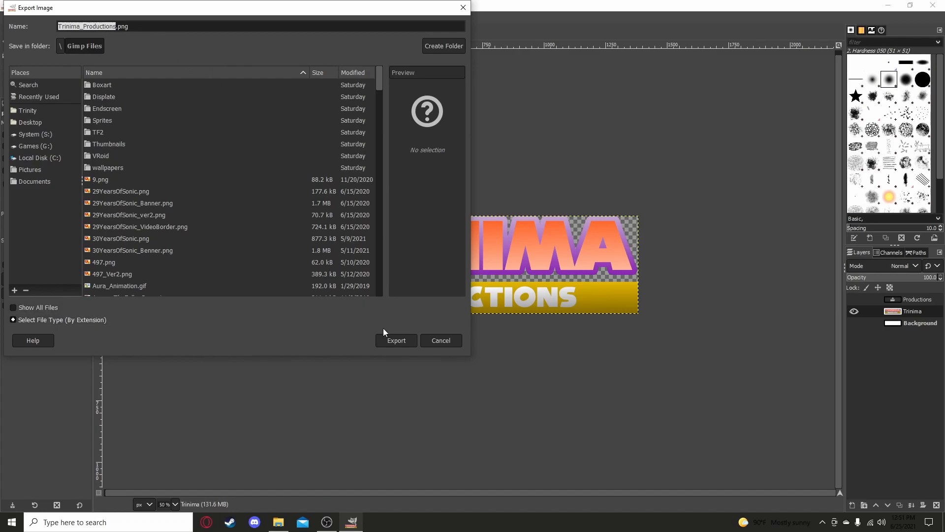
left_click(405, 343)
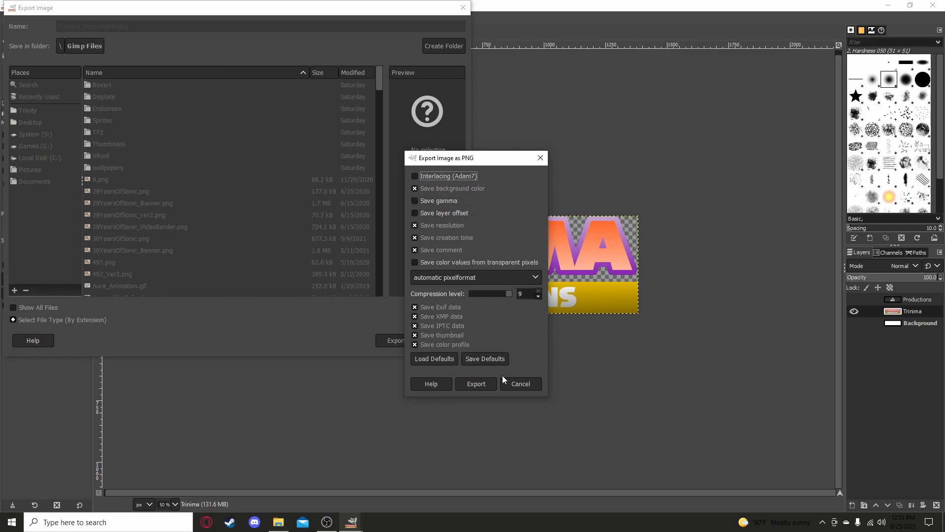
left_click(478, 385)
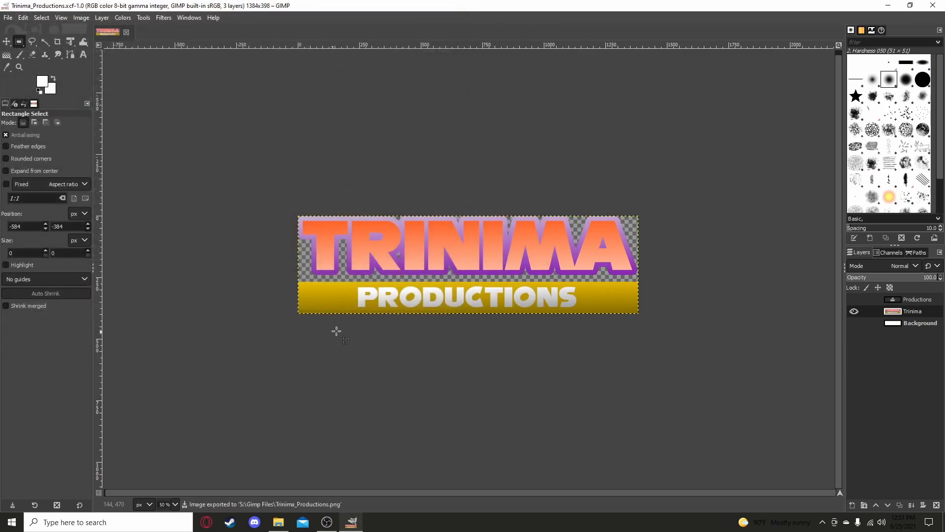
Switch to File Explorer and search the Gimp Files folder for Trinima_Productions.
left_click(279, 522)
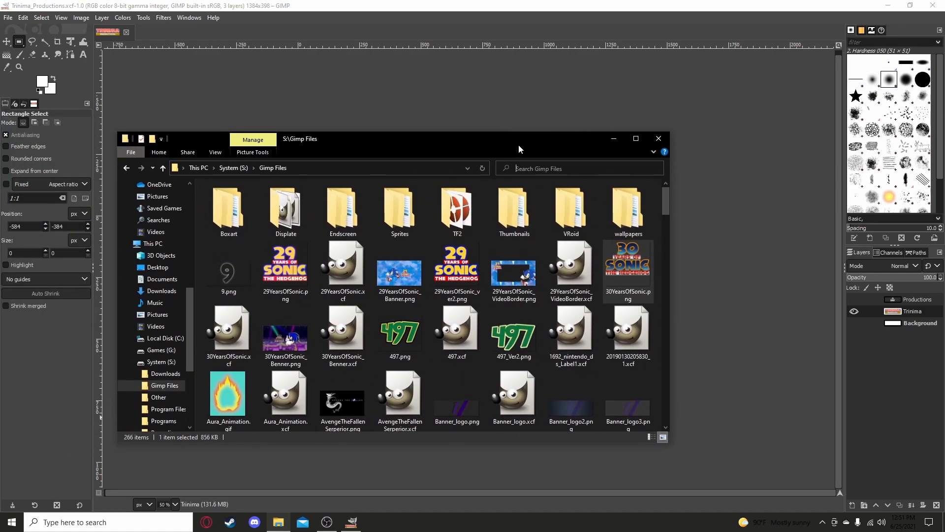
type("Trinima_P")
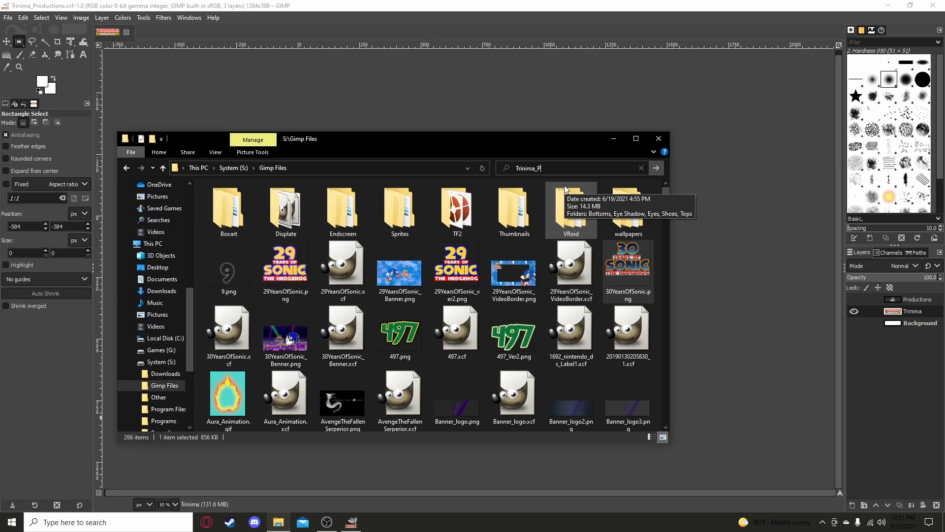
type("roductions")
left_click(656, 170)
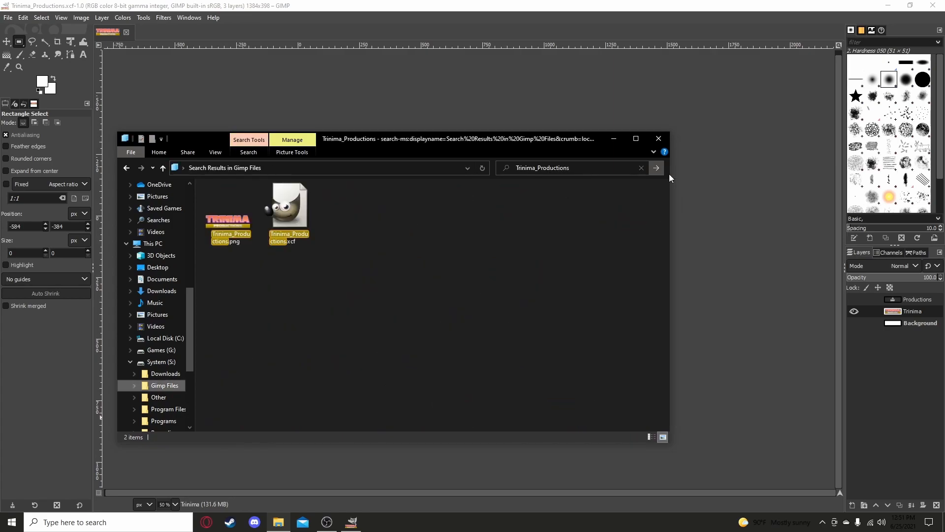
View the exported Trinima_Productions.png in the photo viewer, close it and the folder window, and return to GIMP.
double_click(236, 218)
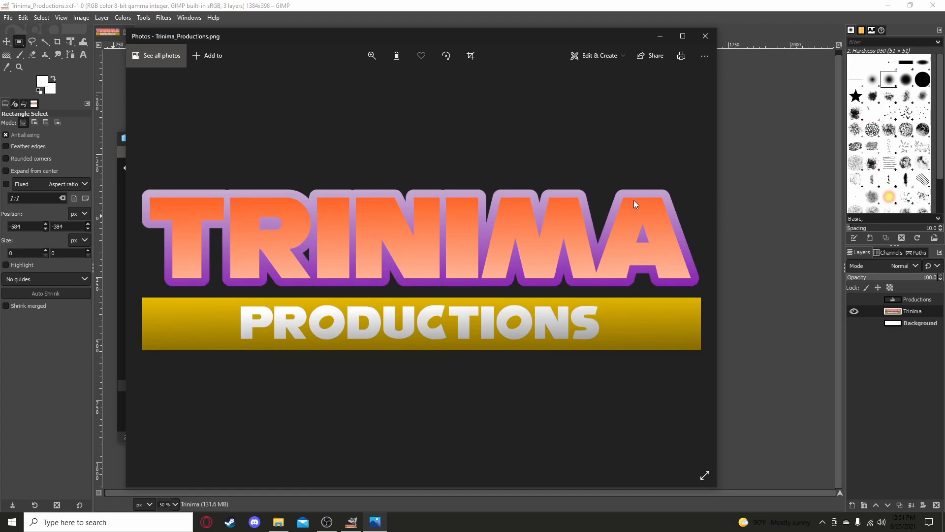
left_click(712, 42)
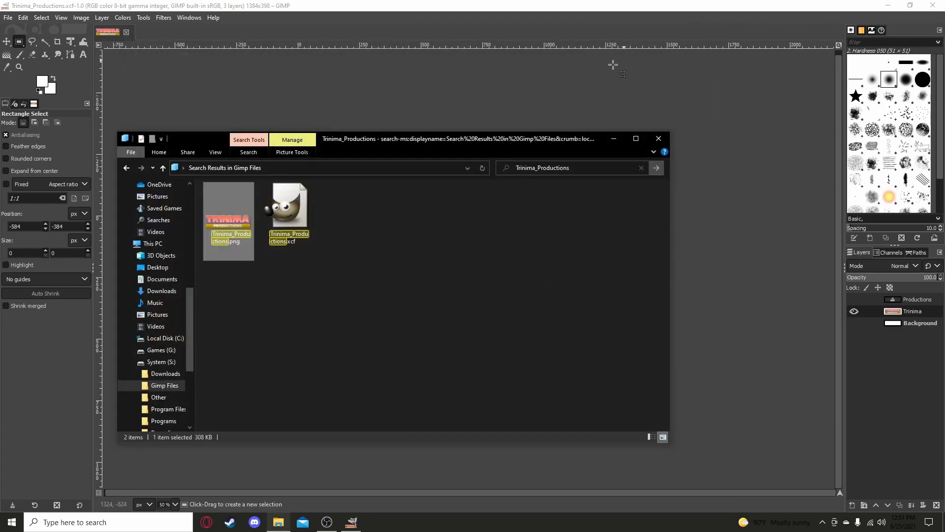
left_click(658, 139)
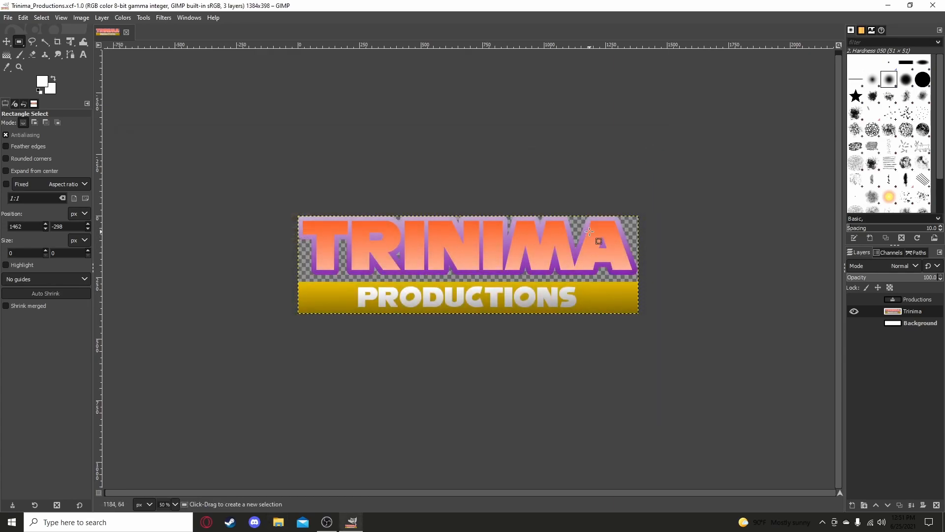